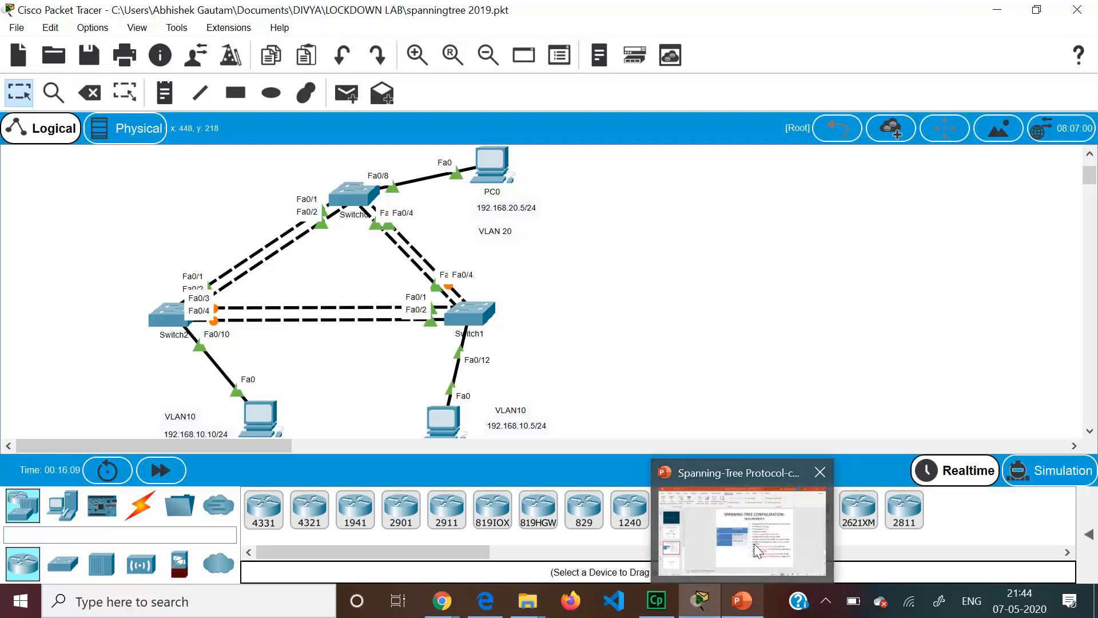
pyautogui.click(740, 606)
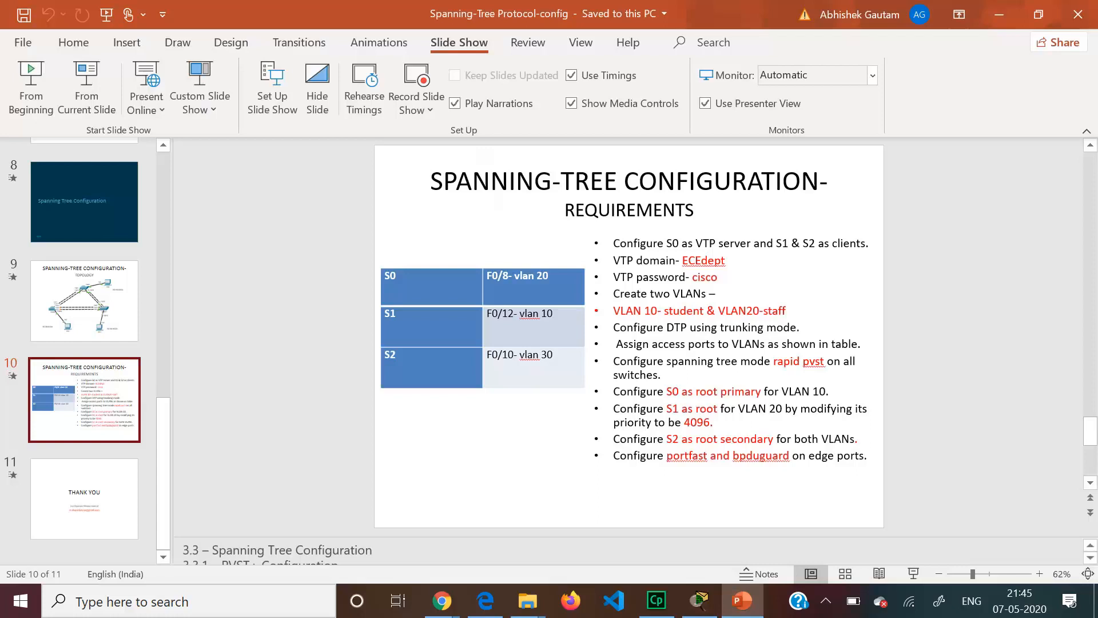
# - On Switch0's CLI, enter global configuration mode and set VTP mode to server
pyautogui.click(999, 14)
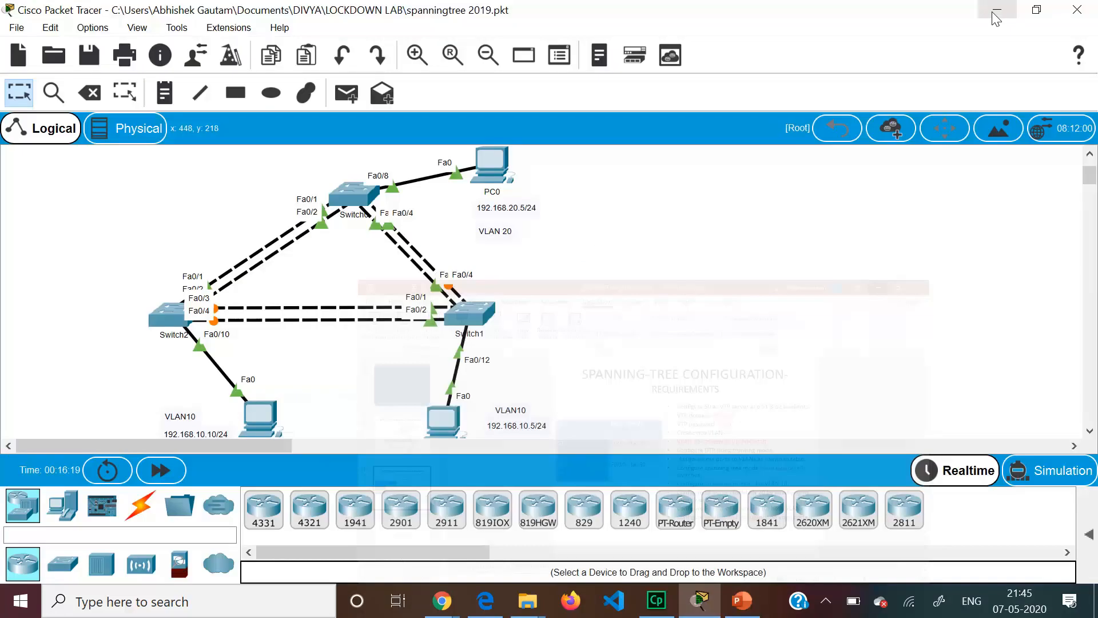
pyautogui.click(356, 192)
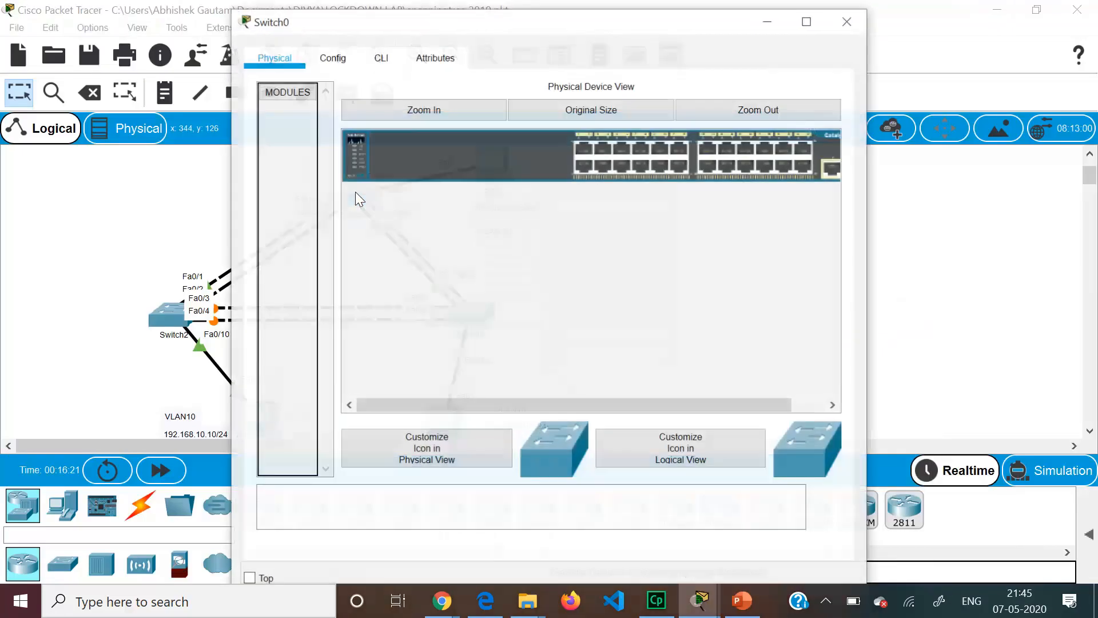
pyautogui.click(381, 58)
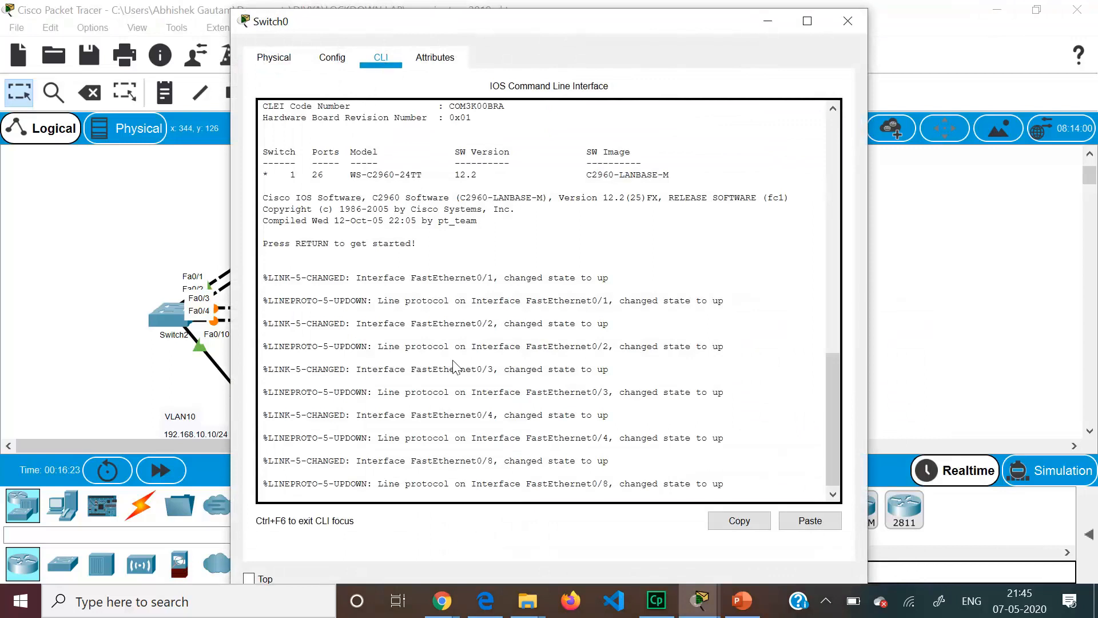
pyautogui.press('Return')
pyautogui.press('Return')
pyautogui.press('Return')
pyautogui.write('en')
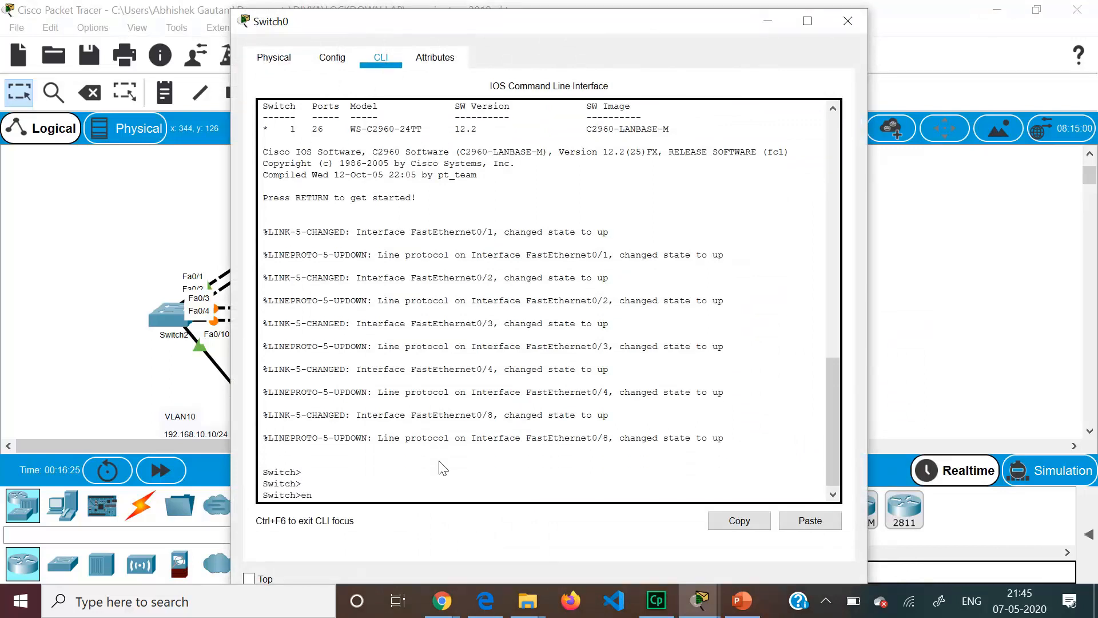
pyautogui.press('Return')
pyautogui.write('conft')
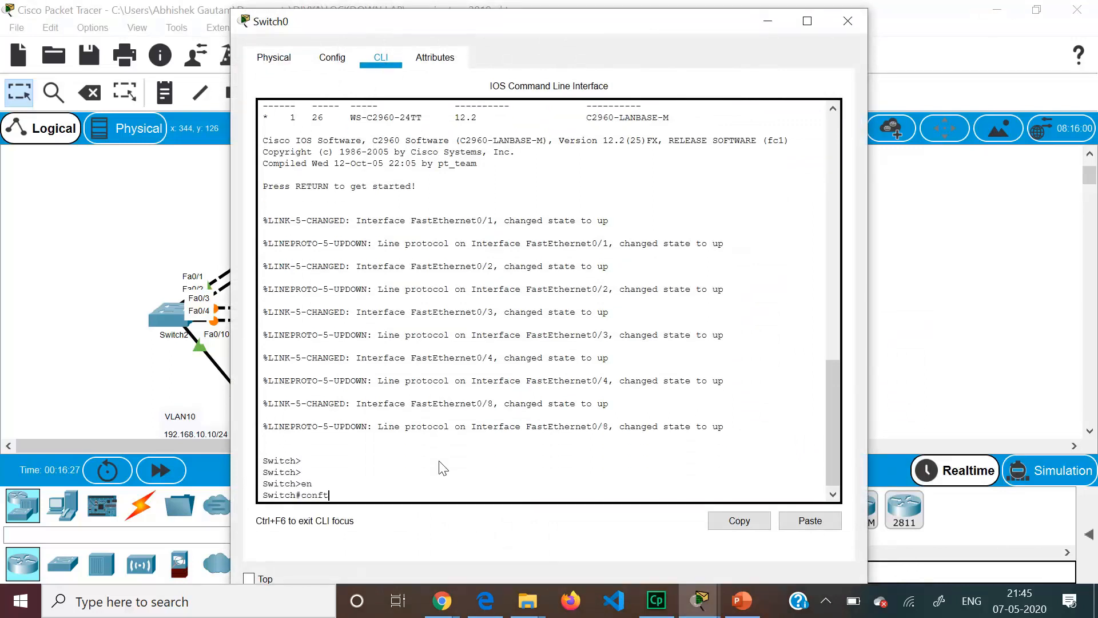
pyautogui.press('BackSpace')
pyautogui.write('t')
pyautogui.press('Return')
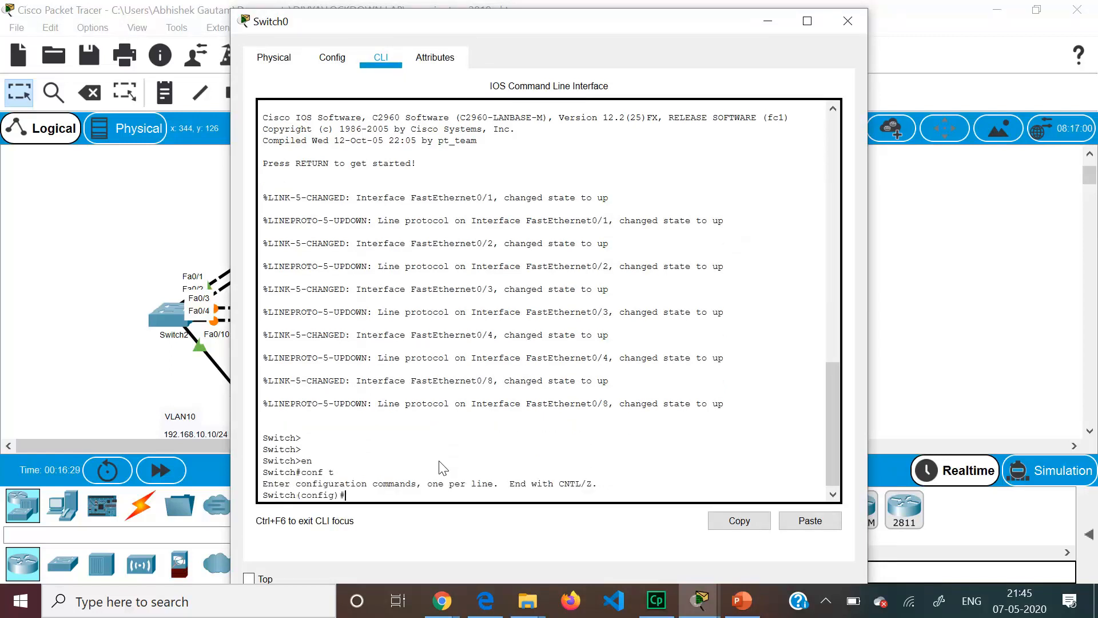
pyautogui.write('vtp mode server')
pyautogui.press('Return')
# - Set Switch0's VTP domain to ECEdept and configure the VTP password
pyautogui.write('vtp ')
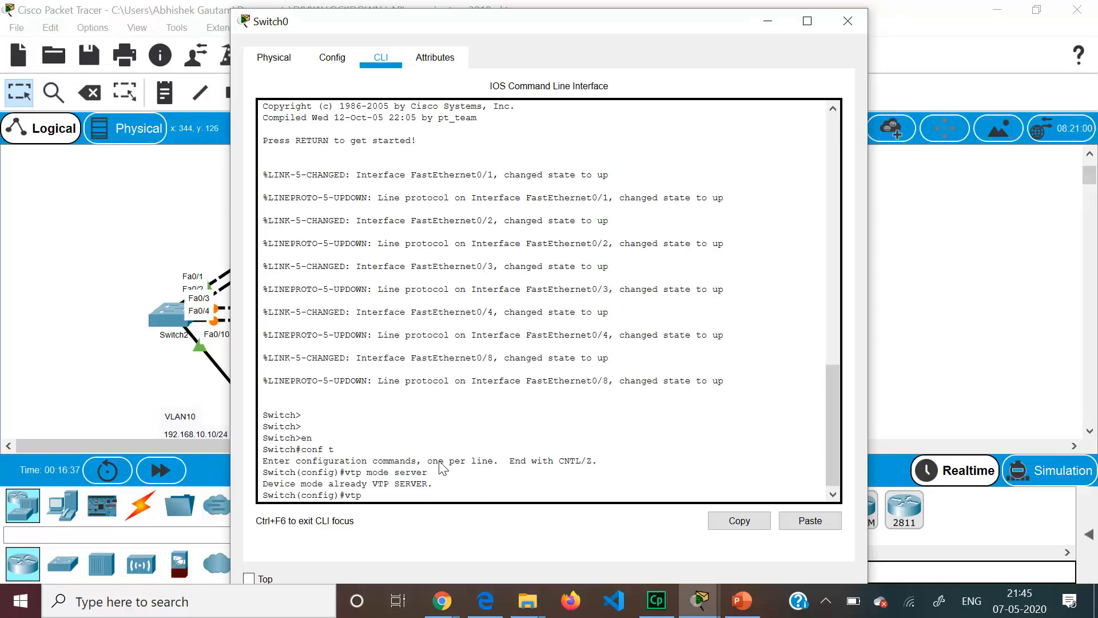
pyautogui.write('domain')
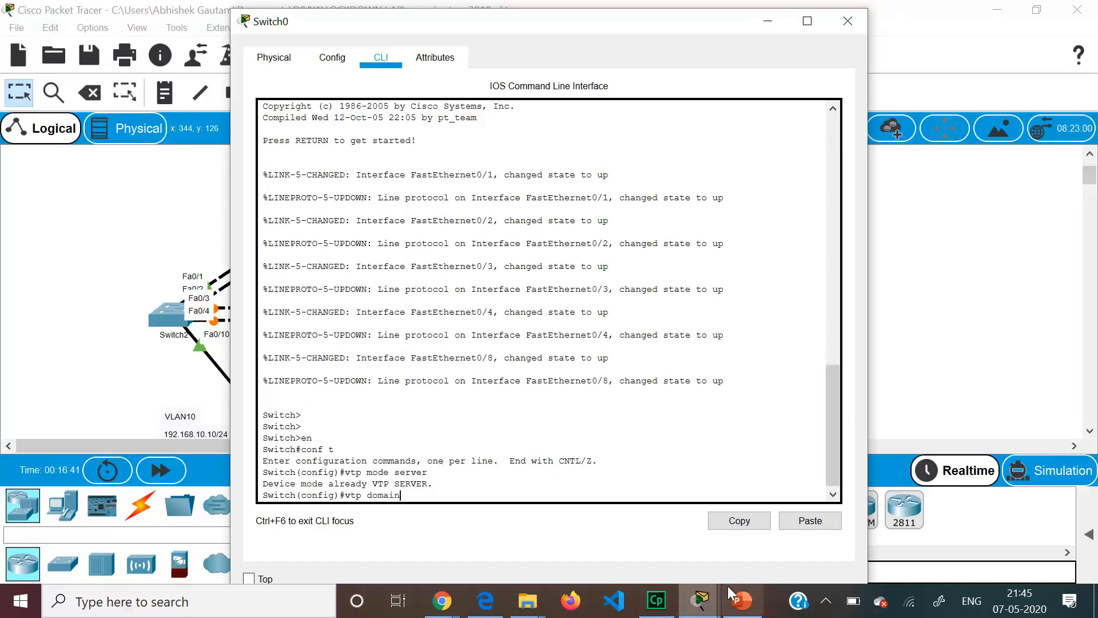
pyautogui.moveTo(736, 604)
pyautogui.click(736, 566)
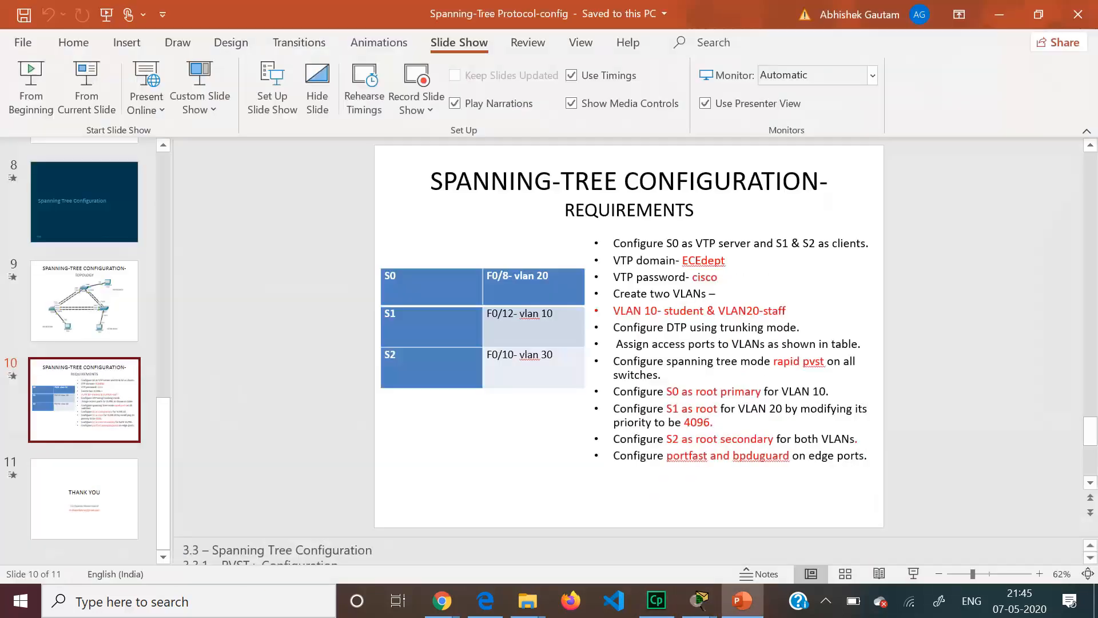
pyautogui.click(1016, 16)
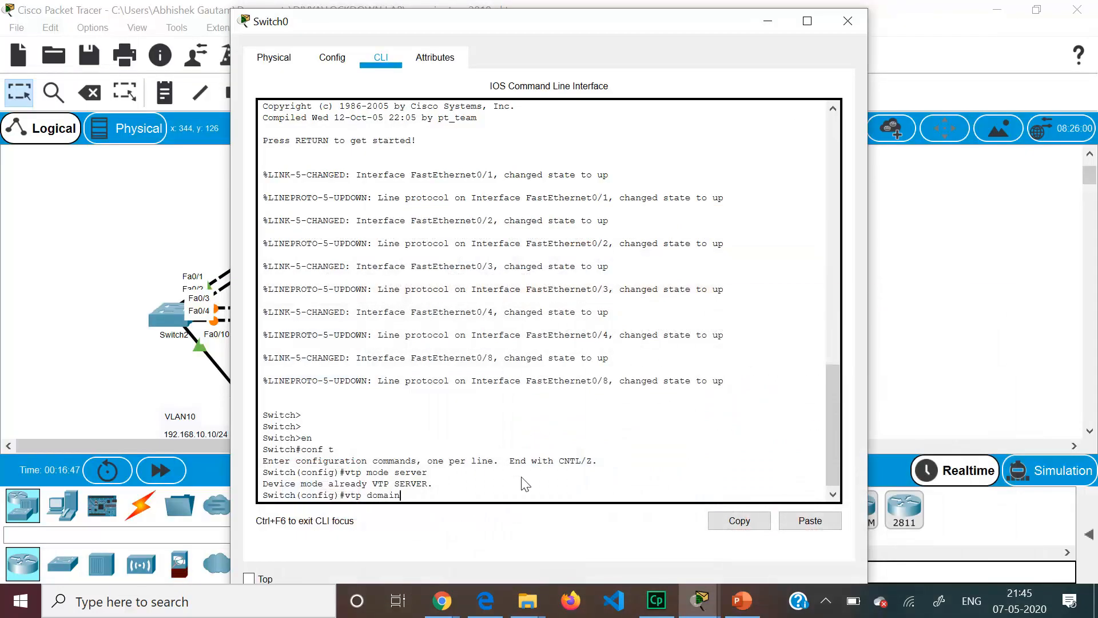
pyautogui.write('CEdept')
pyautogui.press('Return')
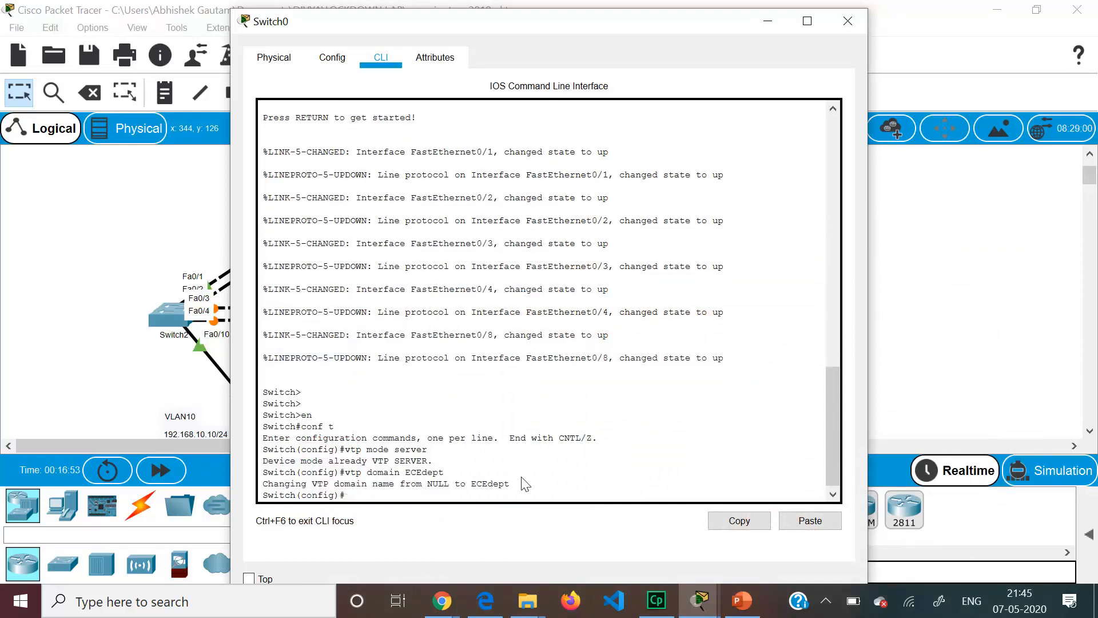
pyautogui.write('vtp password cisco')
pyautogui.press('Return')
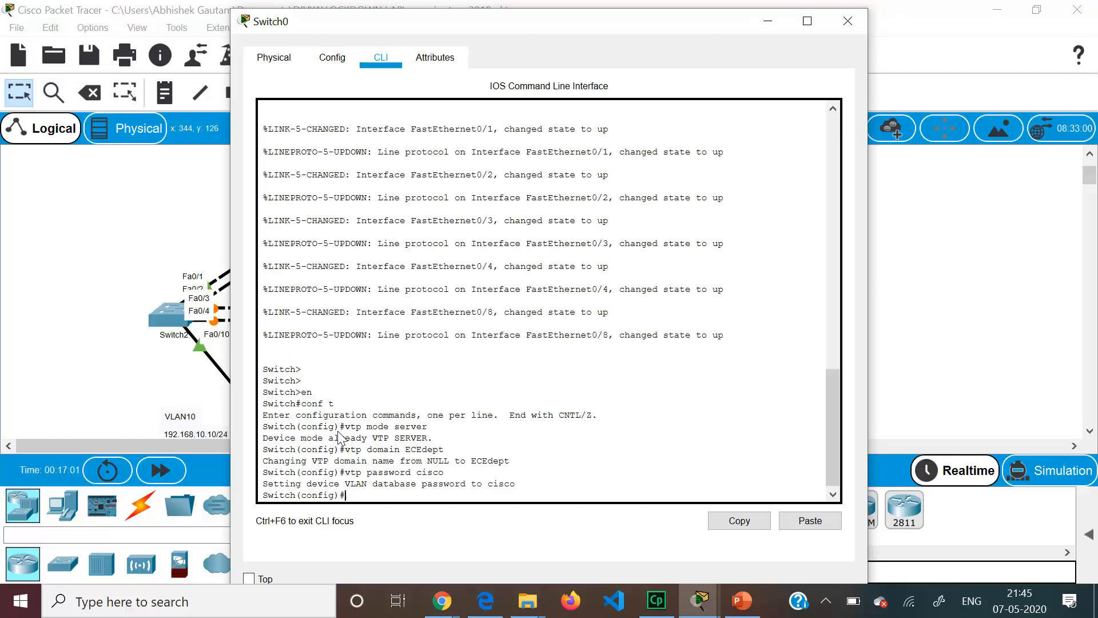
pyautogui.click(87, 291)
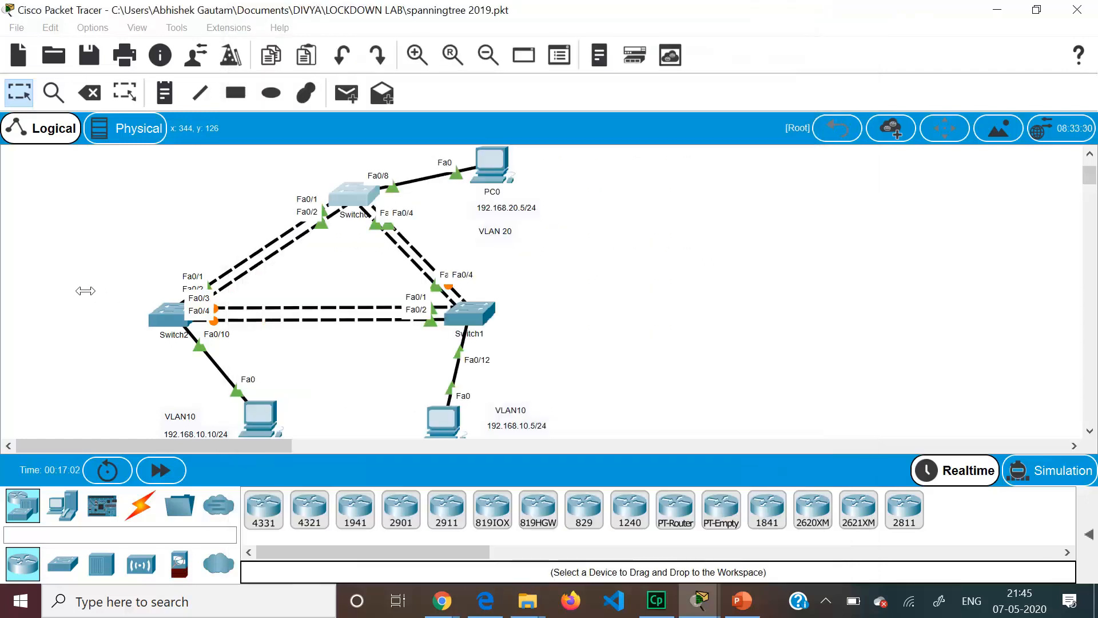
# - On Switch1's CLI, enter global configuration mode and set VTP mode to client
pyautogui.click(482, 312)
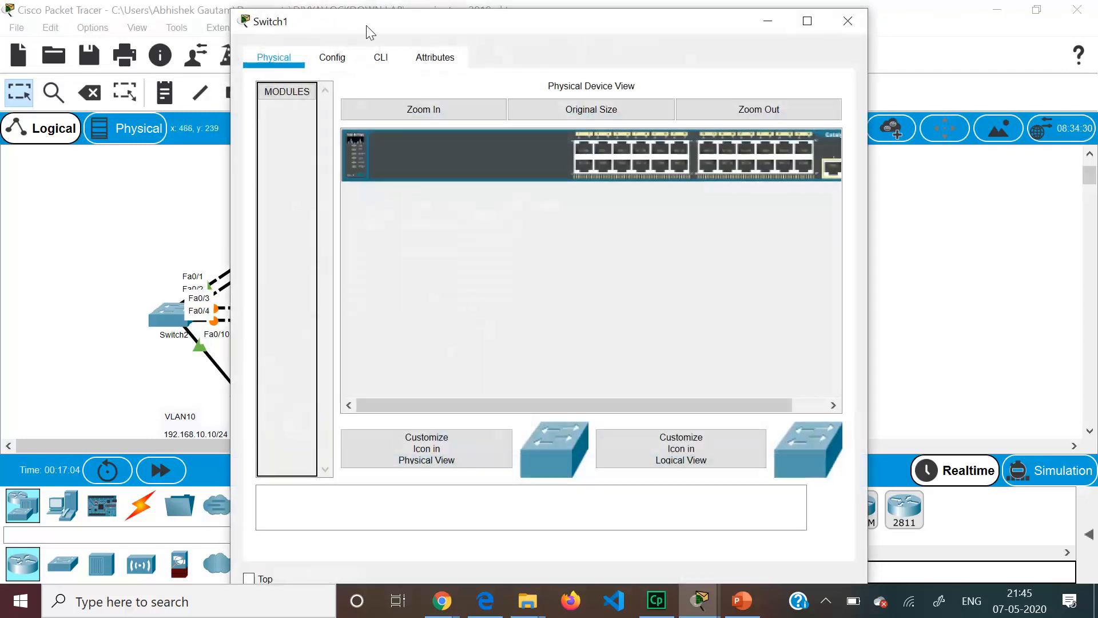
pyautogui.click(380, 58)
pyautogui.press('Return')
pyautogui.press('Return')
pyautogui.press('Return')
pyautogui.press('Return')
pyautogui.write('en')
pyautogui.press('Return')
pyautogui.write('conf ')
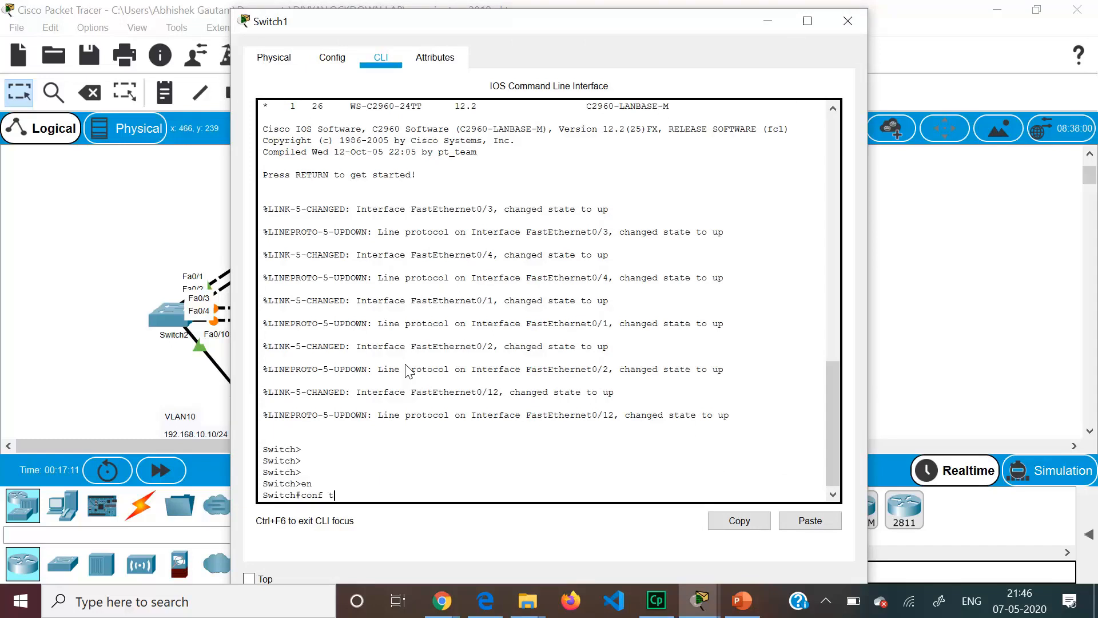
pyautogui.write('t')
pyautogui.press('Return')
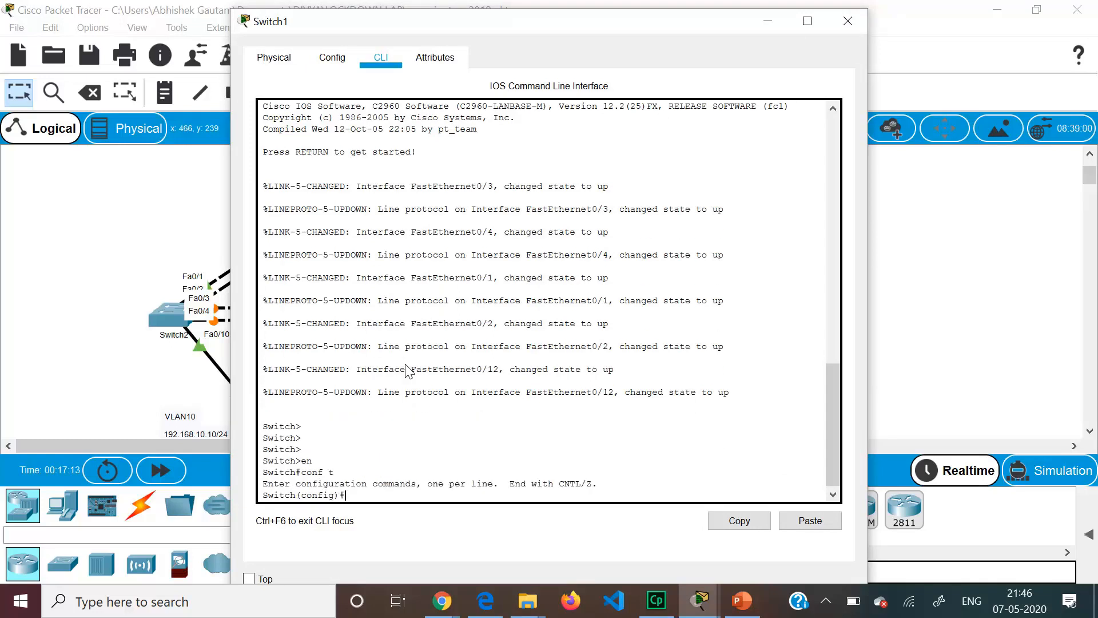
pyautogui.write('vtp mode client')
pyautogui.press('Return')
# - Set Switch1's VTP domain to ECEdept and its VTP password, then close the window
pyautogui.write('c')
pyautogui.press('BackSpace')
pyautogui.write('vtp')
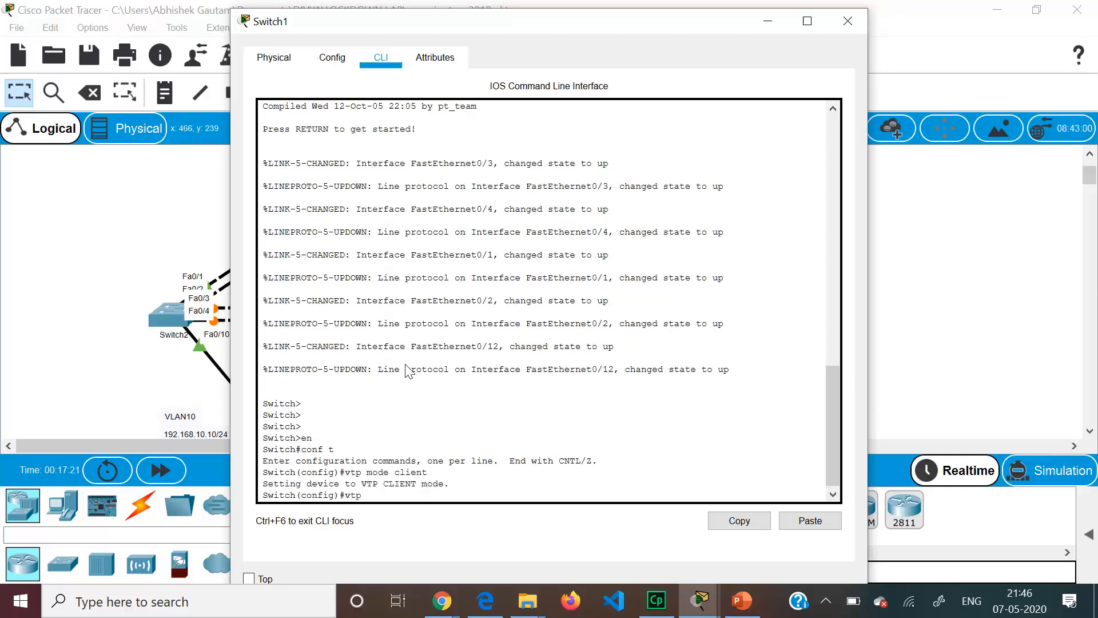
pyautogui.write(' domain ECEdept')
pyautogui.press('Return')
pyautogui.write('vtp')
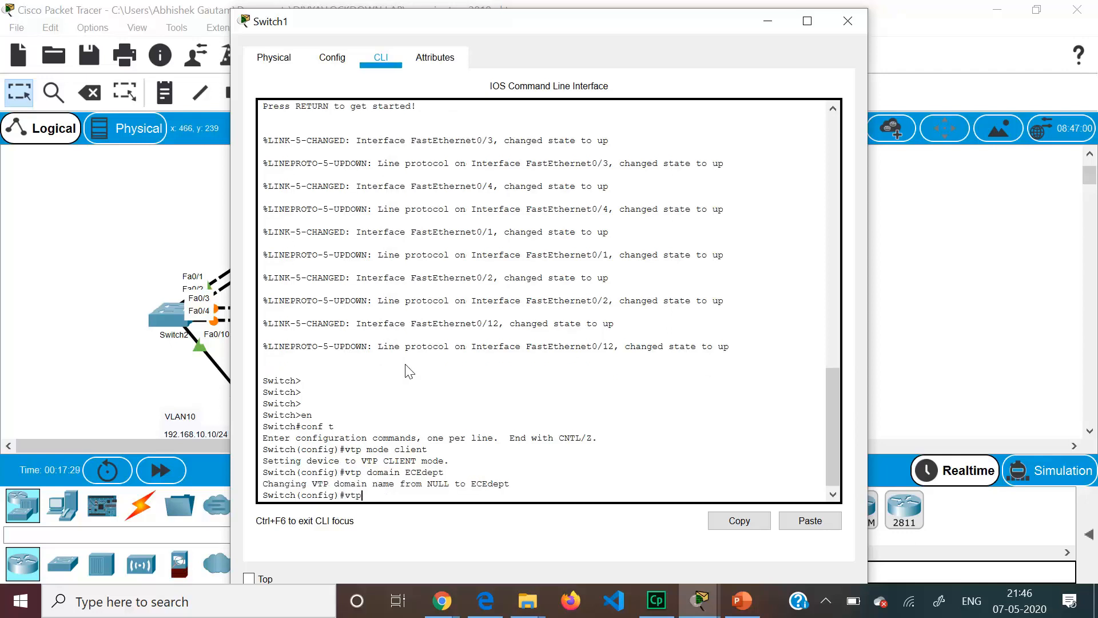
pyautogui.write(' password cisco')
pyautogui.press('Return')
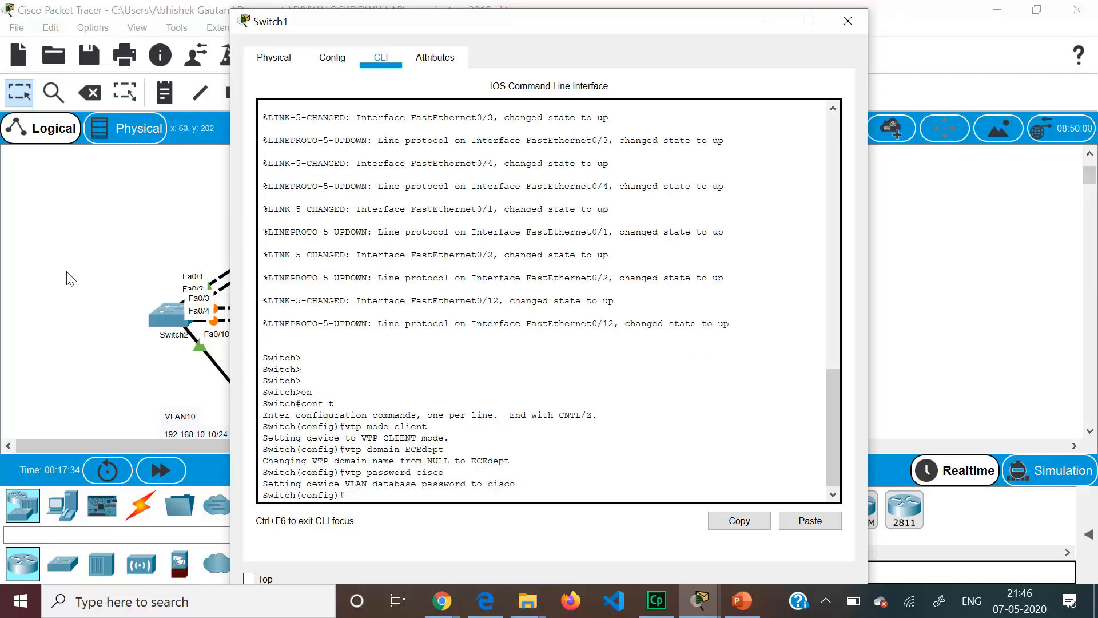
pyautogui.hotkey('alt', 'F4')
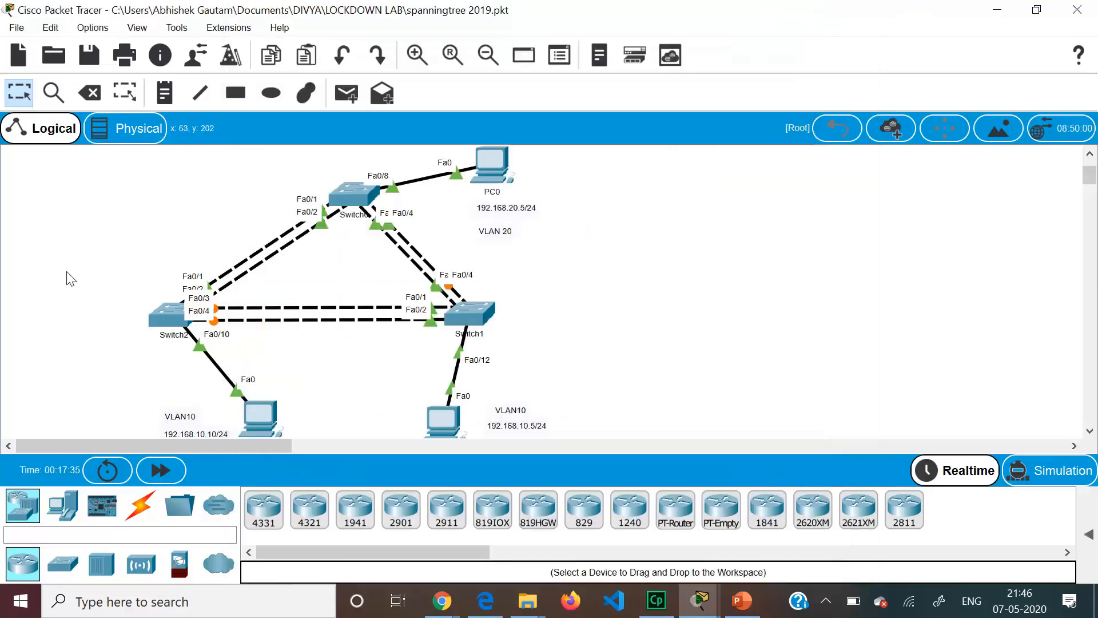
# - On Switch2's CLI, enter global configuration mode and set VTP mode to client
pyautogui.click(158, 320)
pyautogui.click(381, 59)
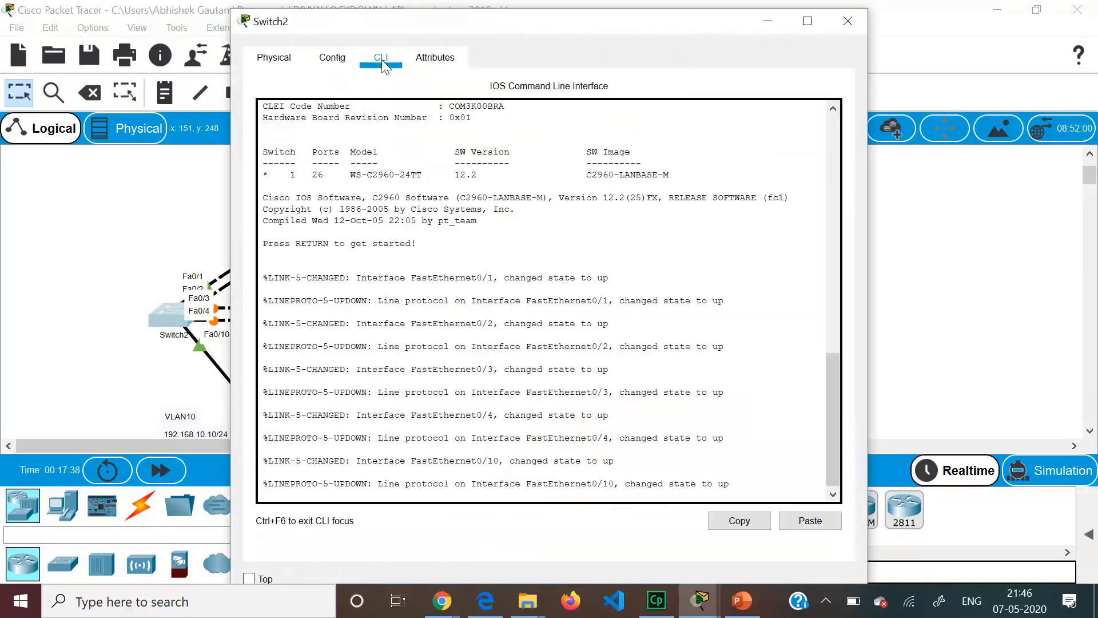
pyautogui.press('Return')
pyautogui.press('Return')
pyautogui.press('Return')
pyautogui.write('en')
pyautogui.press('Return')
pyautogui.write('conf t')
pyautogui.press('Return')
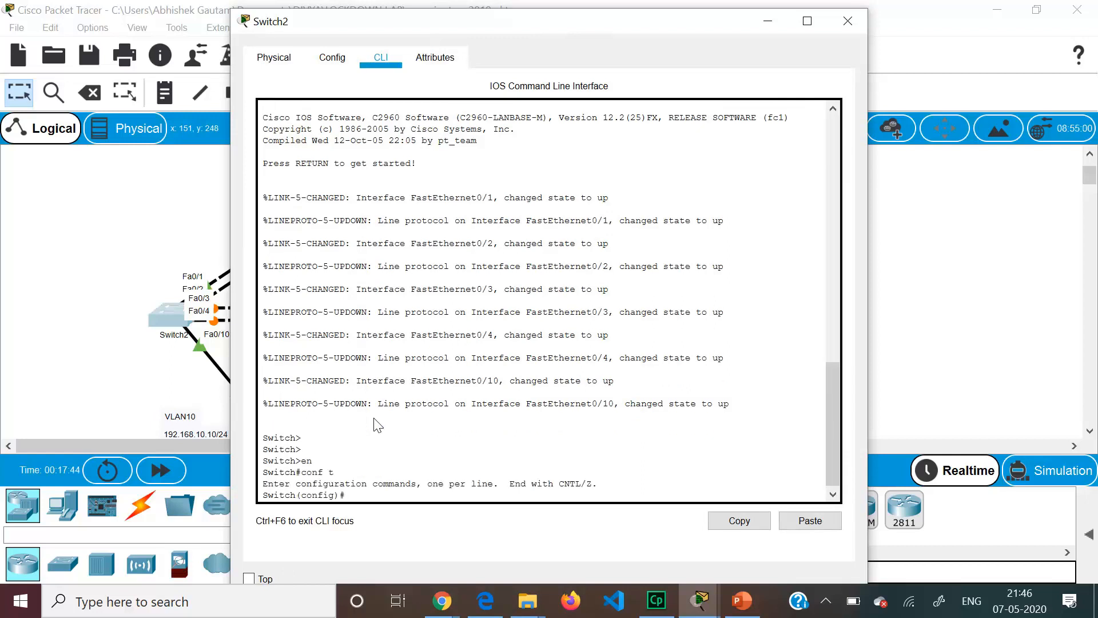
pyautogui.write('vtp mode client')
pyautogui.press('Return')
# - Set Switch2's VTP domain to ECEdept and configure the matching VTP password
pyautogui.write('vtp p')
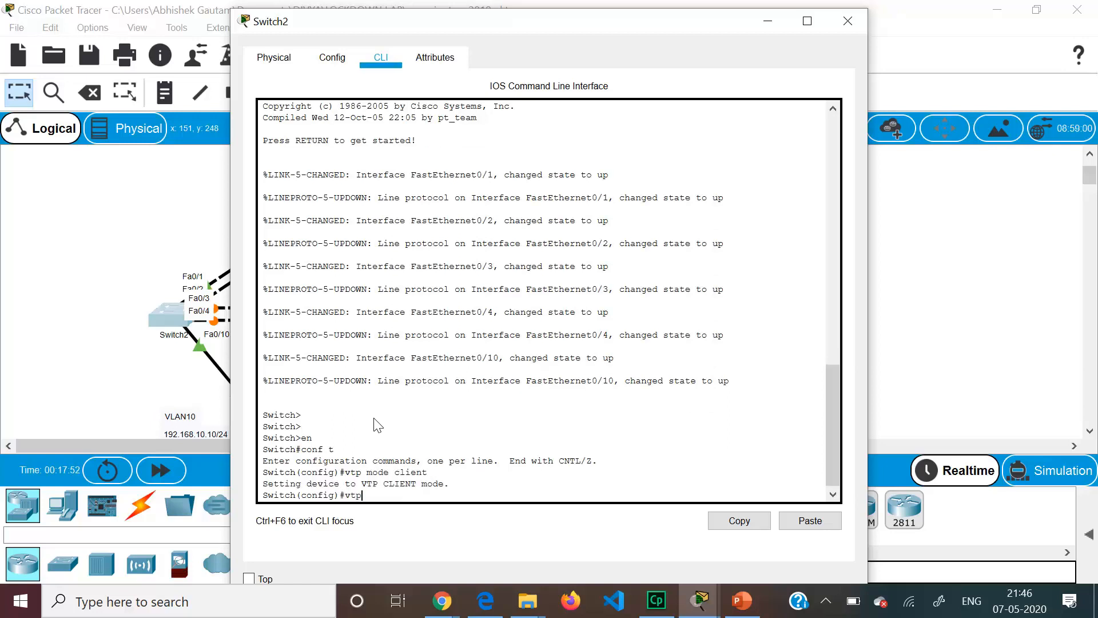
pyautogui.press('BackSpace')
pyautogui.press('BackSpace')
pyautogui.write('domain ECEdept')
pyautogui.press('Return')
pyautogui.write('vtp password cisco')
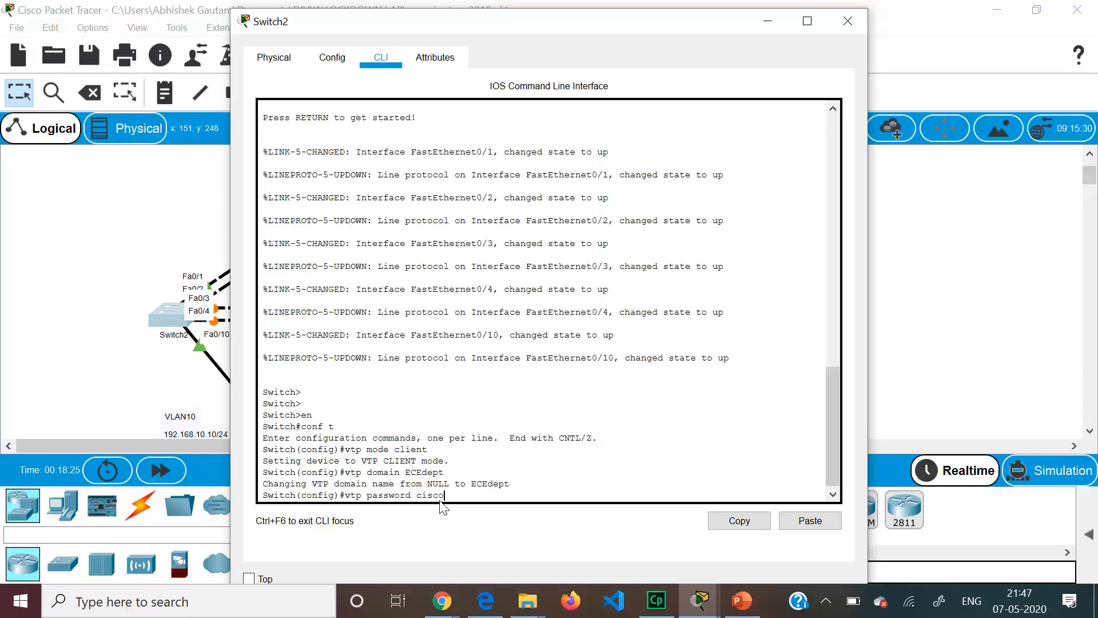
pyautogui.press('Return')
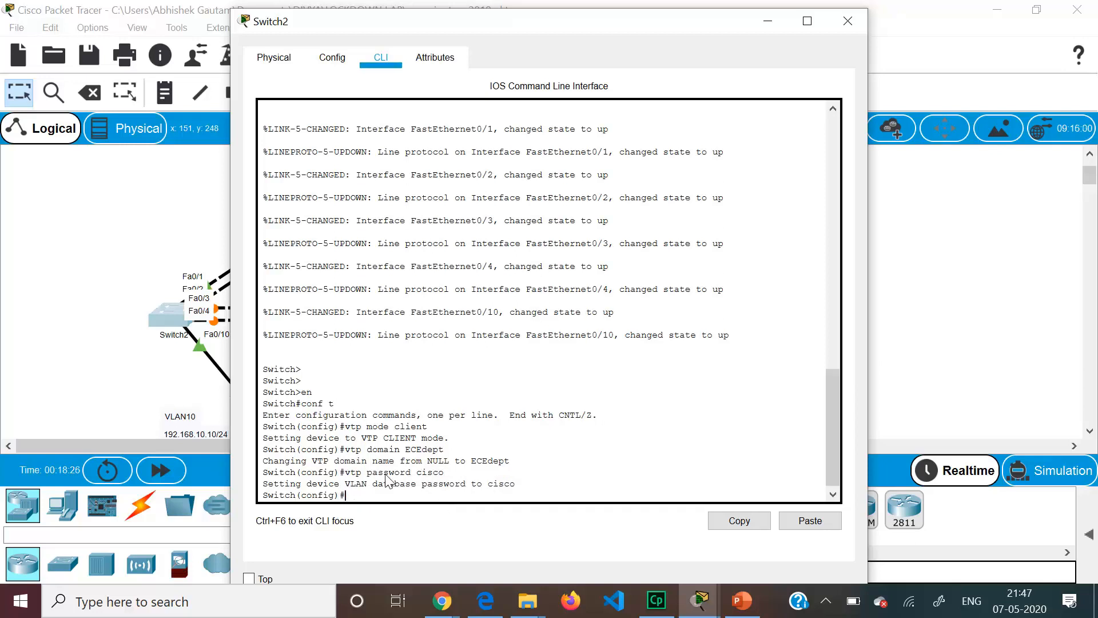
pyautogui.click(44, 255)
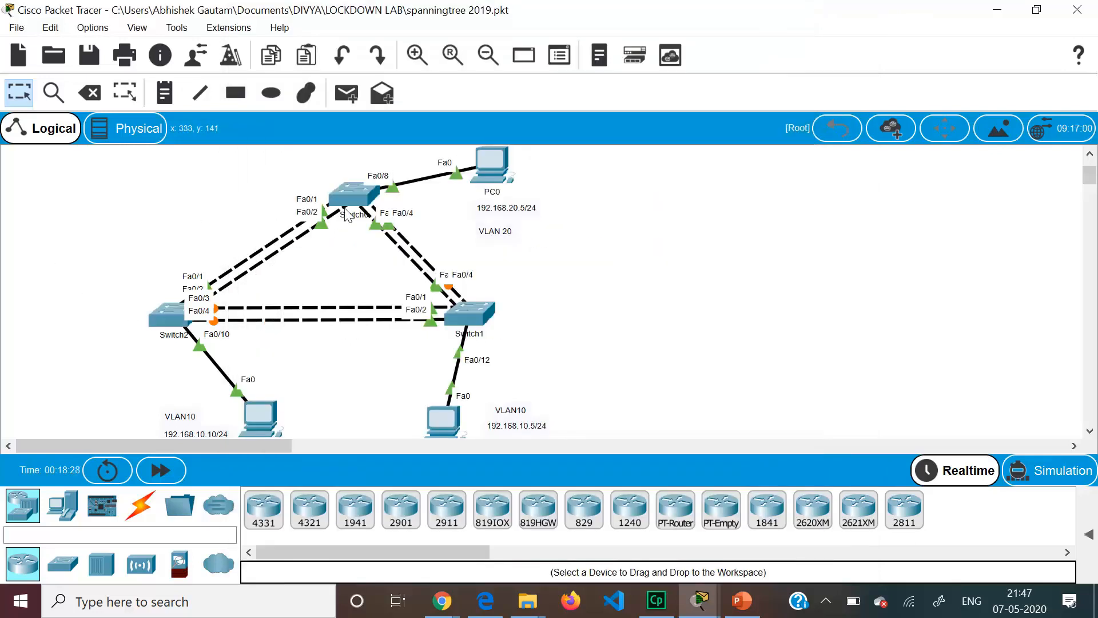
# - On Switch0, create VLAN 10 named 'student' and VLAN 20 named 'staff'
pyautogui.click(364, 200)
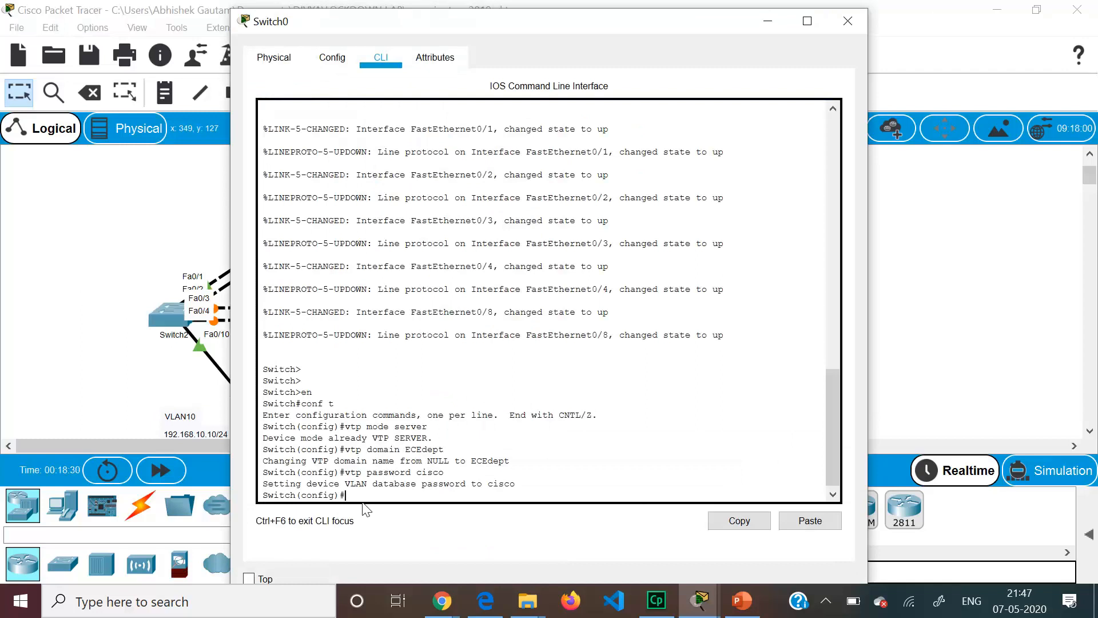
pyautogui.write('vlan 10')
pyautogui.press('Return')
pyautogui.write('name sty')
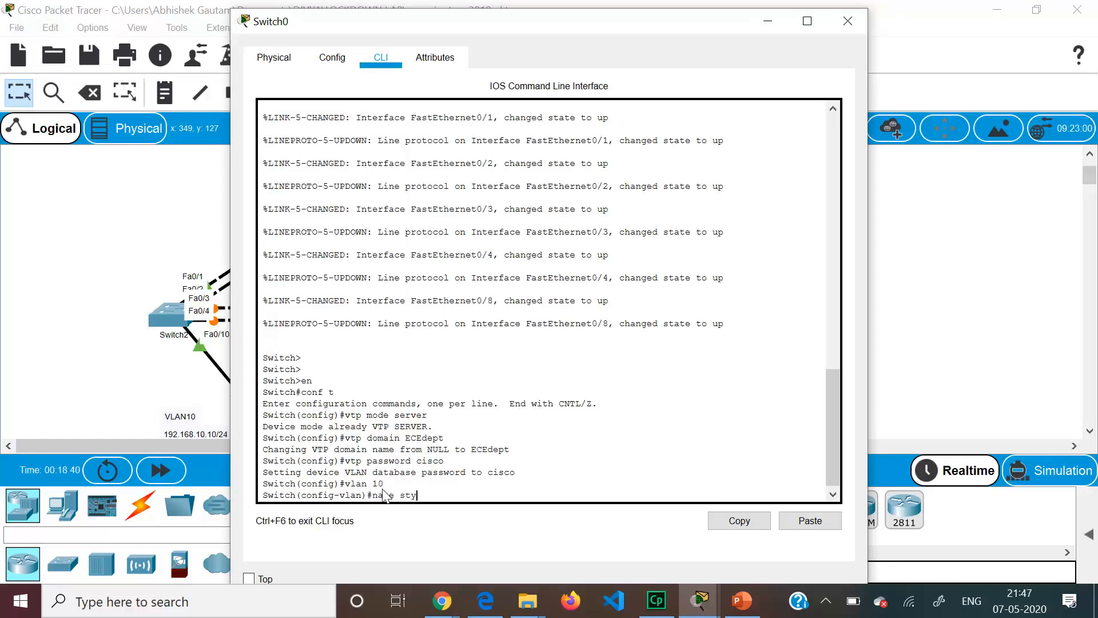
pyautogui.press('BackSpace')
pyautogui.write('udent')
pyautogui.press('Return')
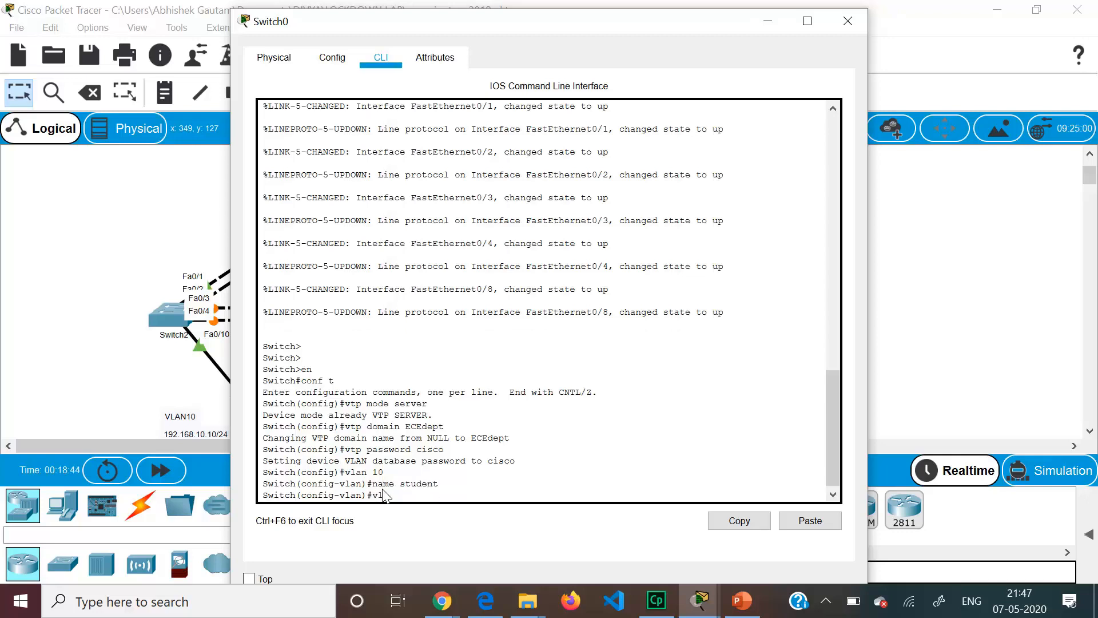
pyautogui.write('vlan 20')
pyautogui.press('Return')
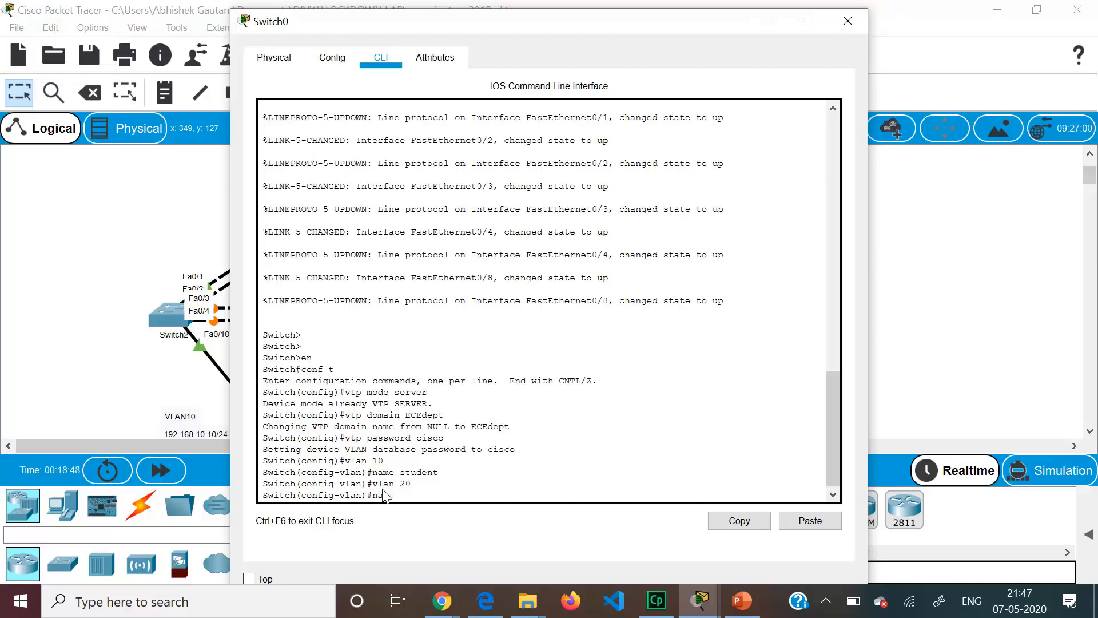
pyautogui.write('name staff')
pyautogui.press('Return')
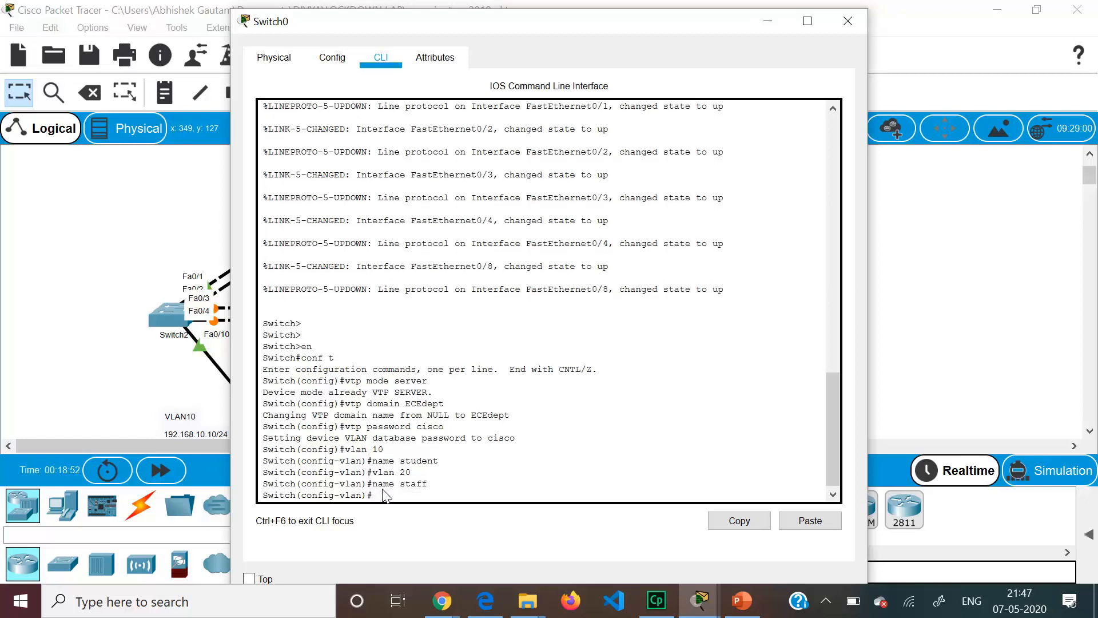
pyautogui.click(29, 272)
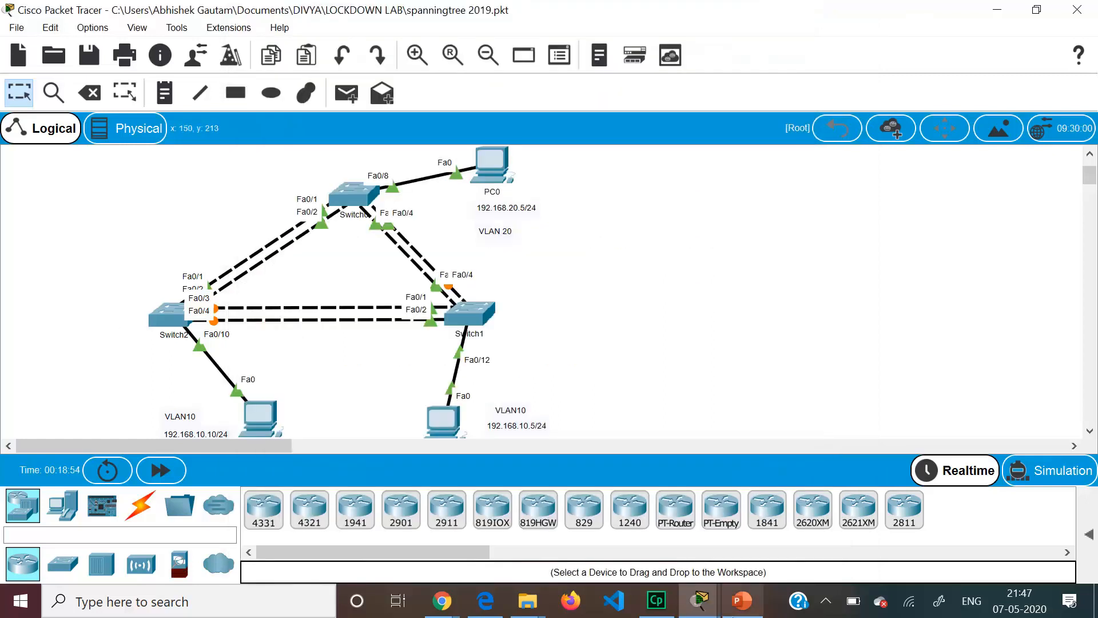
pyautogui.click(742, 601)
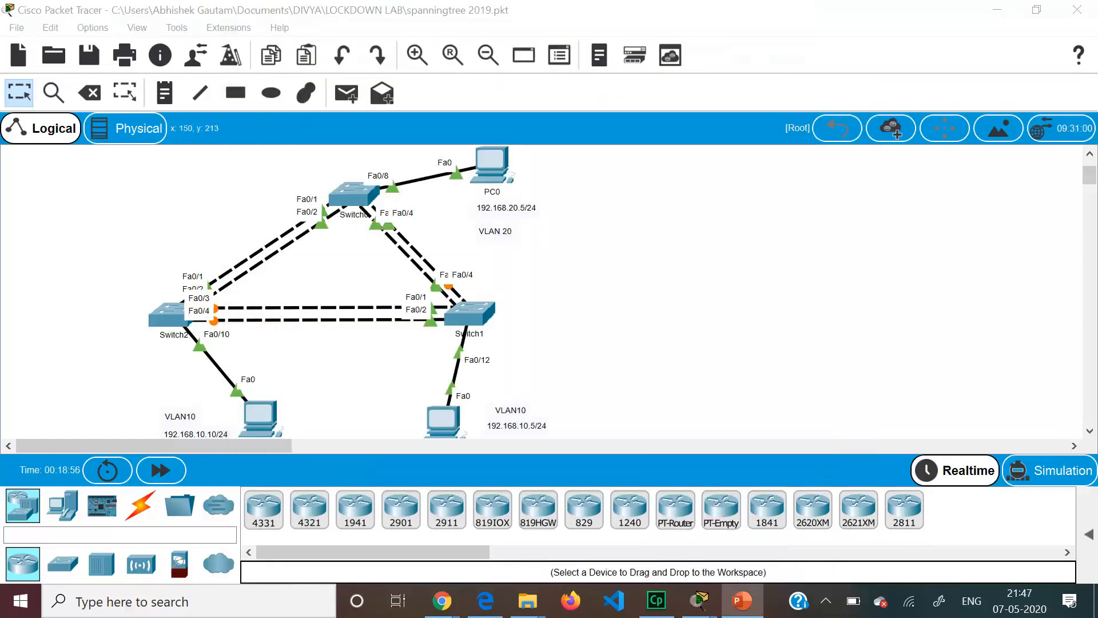
pyautogui.click(998, 15)
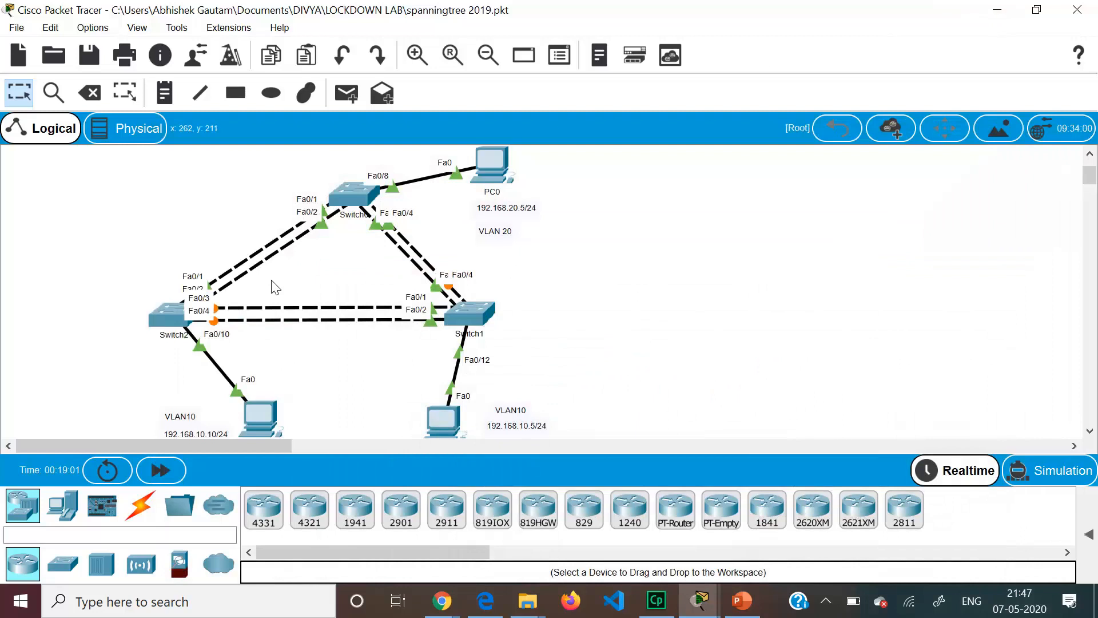
# - Leave VLAN mode on Switch0 and select the interface range Fa0/1–4
pyautogui.moveTo(348, 197)
pyautogui.click(356, 190)
pyautogui.write('exit')
pyautogui.press('Return')
pyautogui.write('int range')
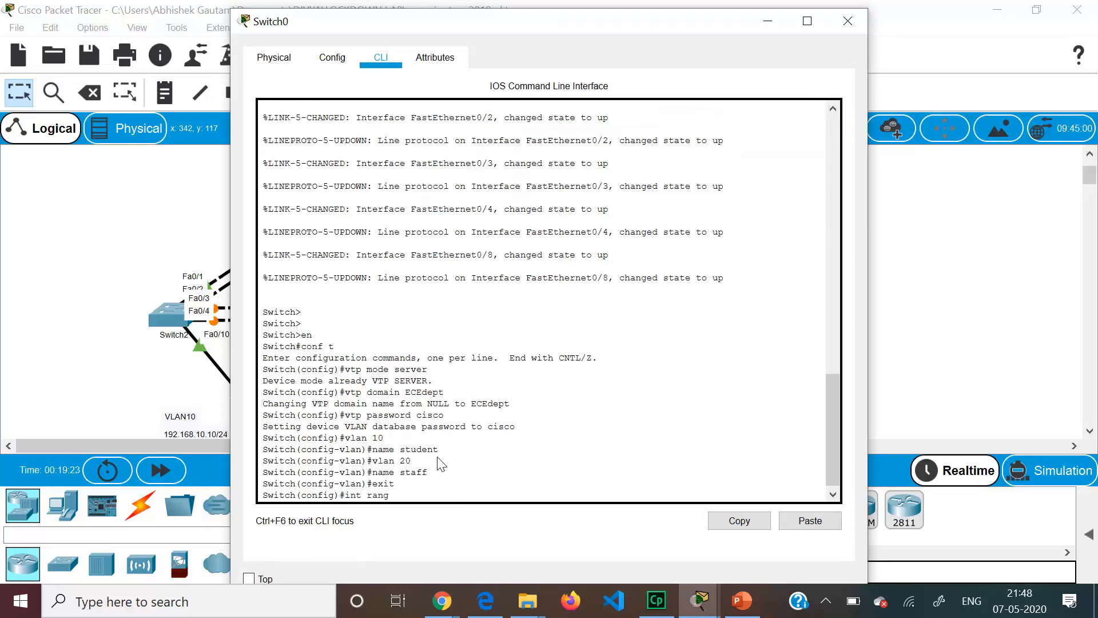
pyautogui.write('0/1-4')
pyautogui.click(146, 241)
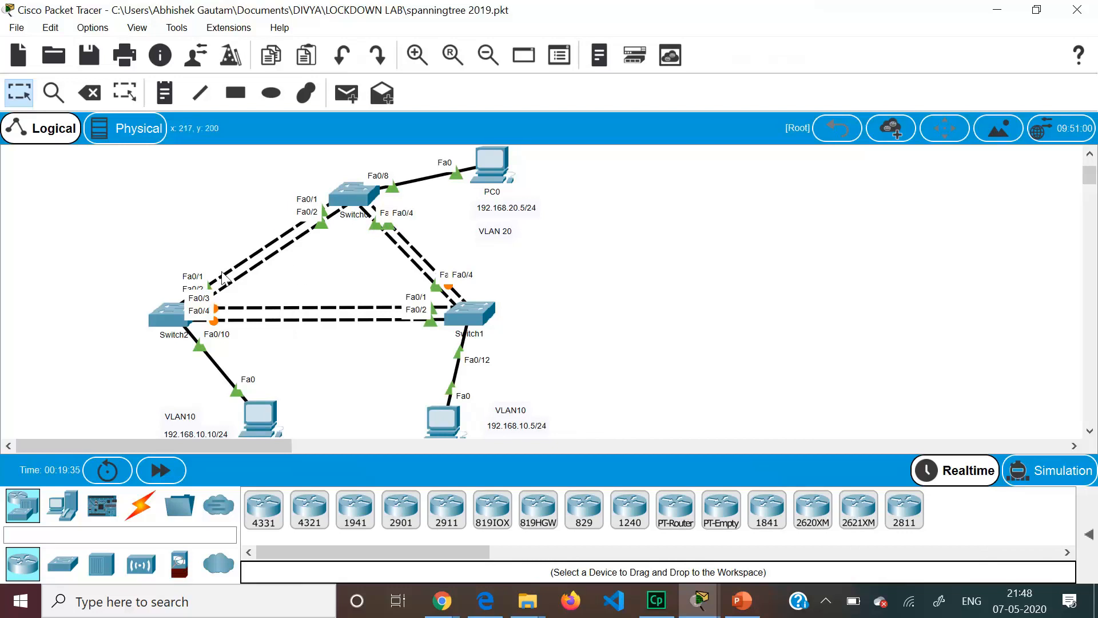
pyautogui.click(353, 202)
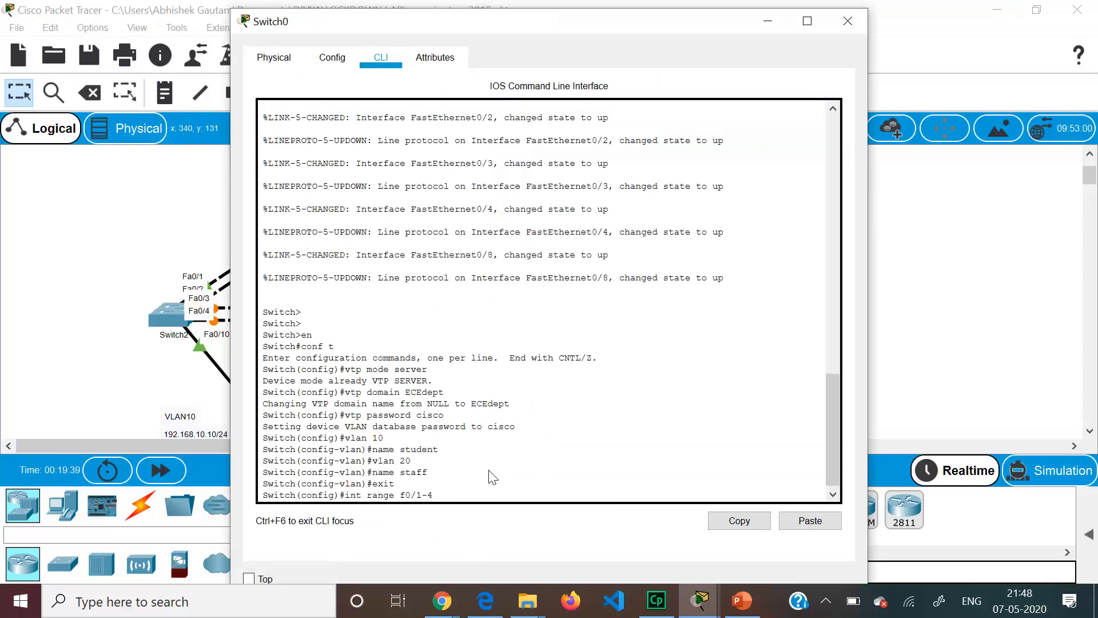
pyautogui.press('Return')
# - Set Switch0's Fa0/1–4 to trunk mode and enable them with no shutdown
pyautogui.write('sw')
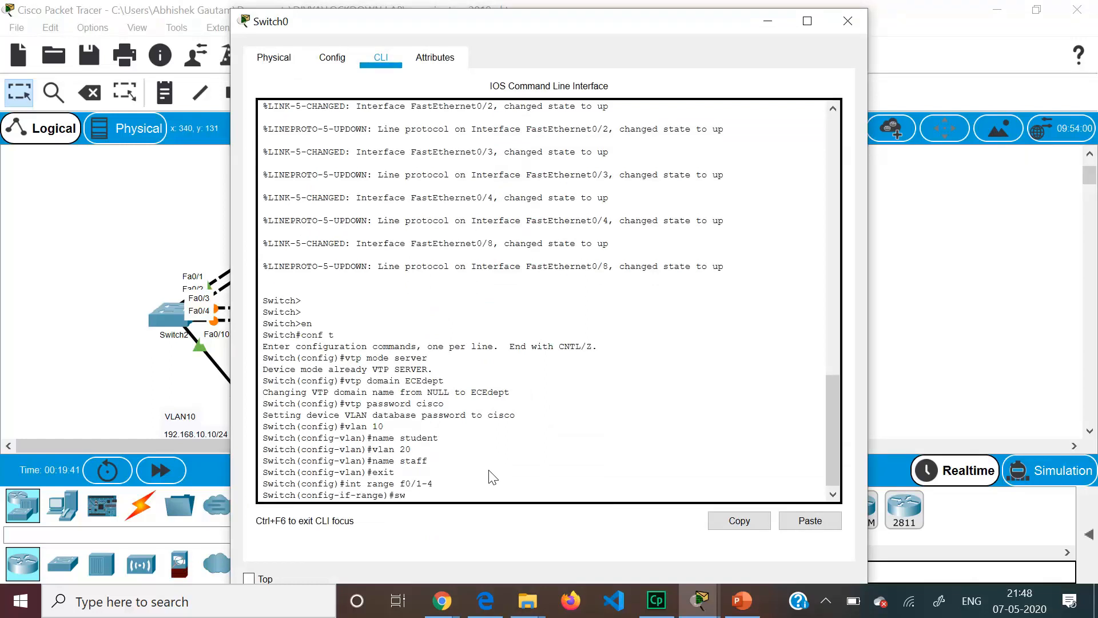
pyautogui.press('Tab')
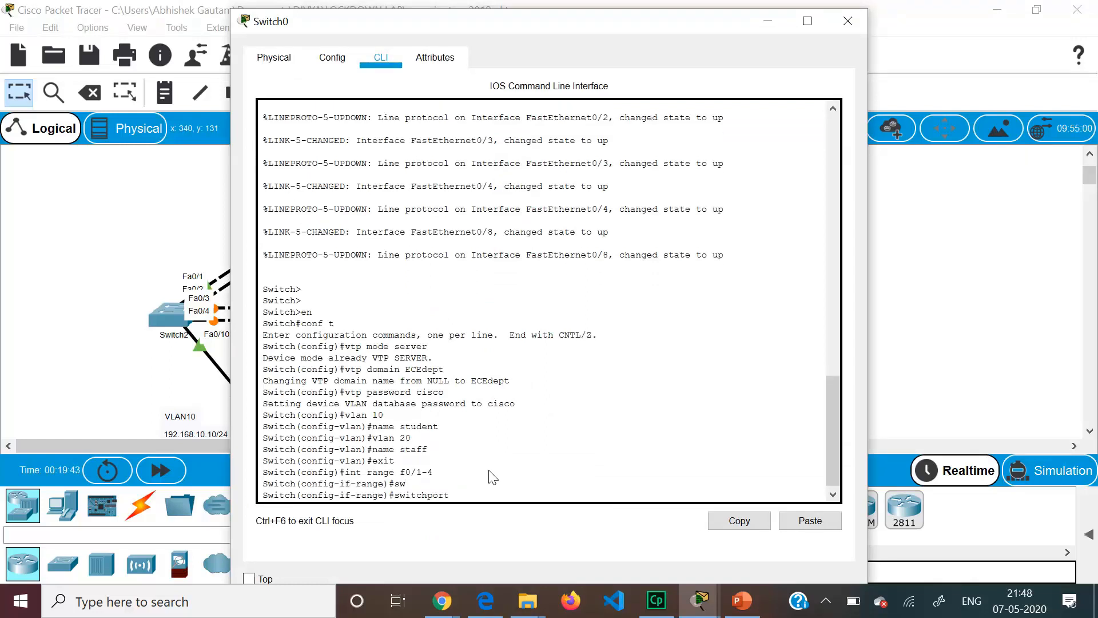
pyautogui.write('m')
pyautogui.press('Tab')
pyautogui.write('tr')
pyautogui.press('Tab')
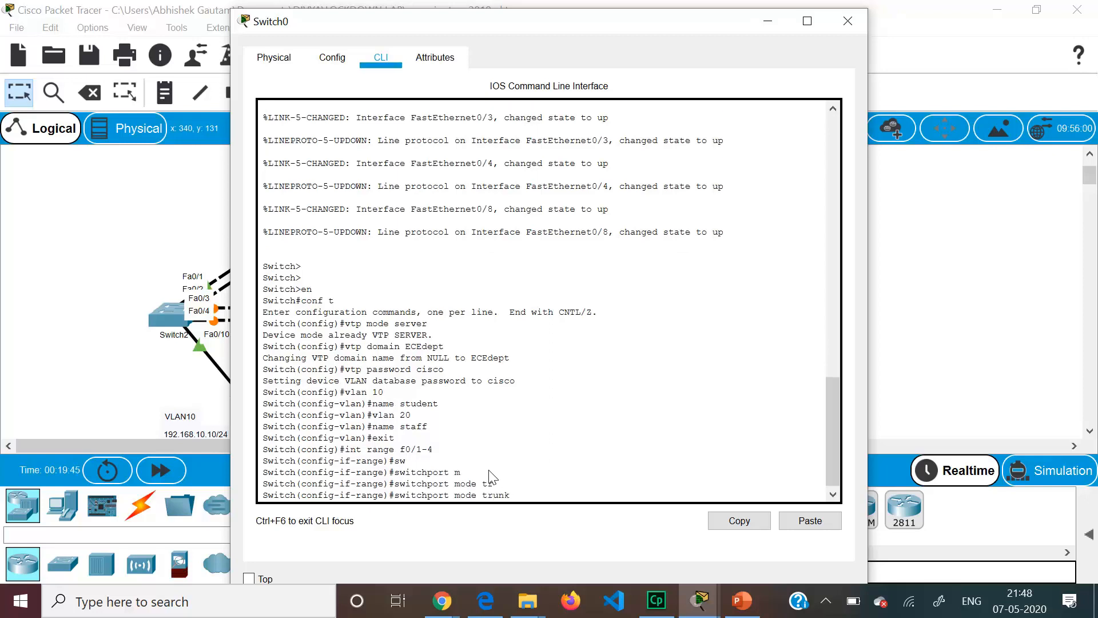
pyautogui.press('Return')
pyautogui.press('Return')
pyautogui.write('no')
pyautogui.write(' sj')
pyautogui.write('h')
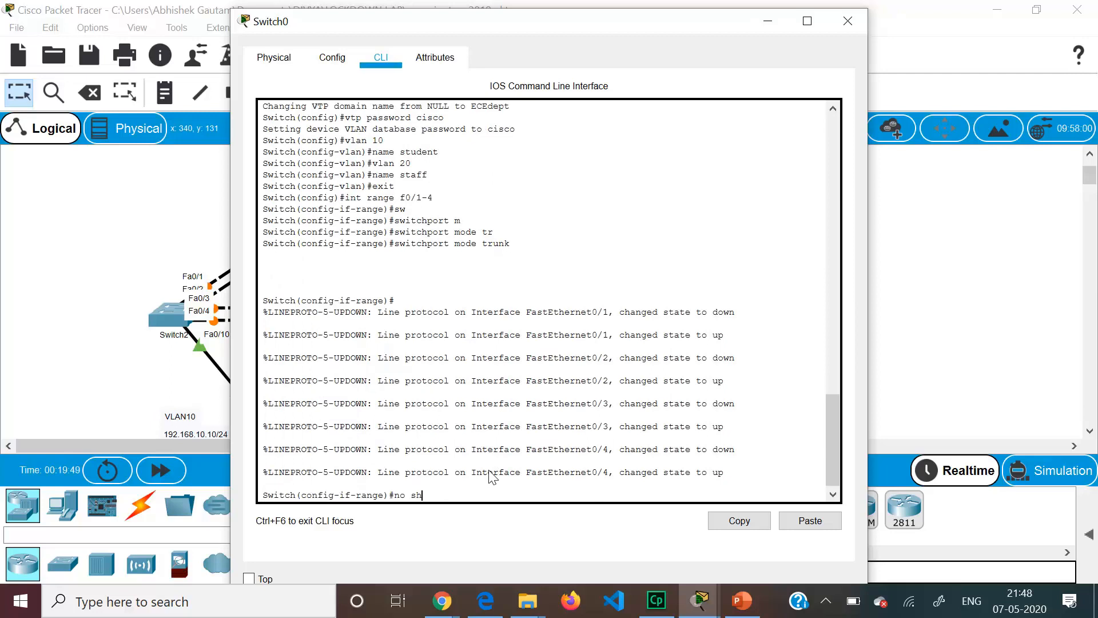
pyautogui.press('Return')
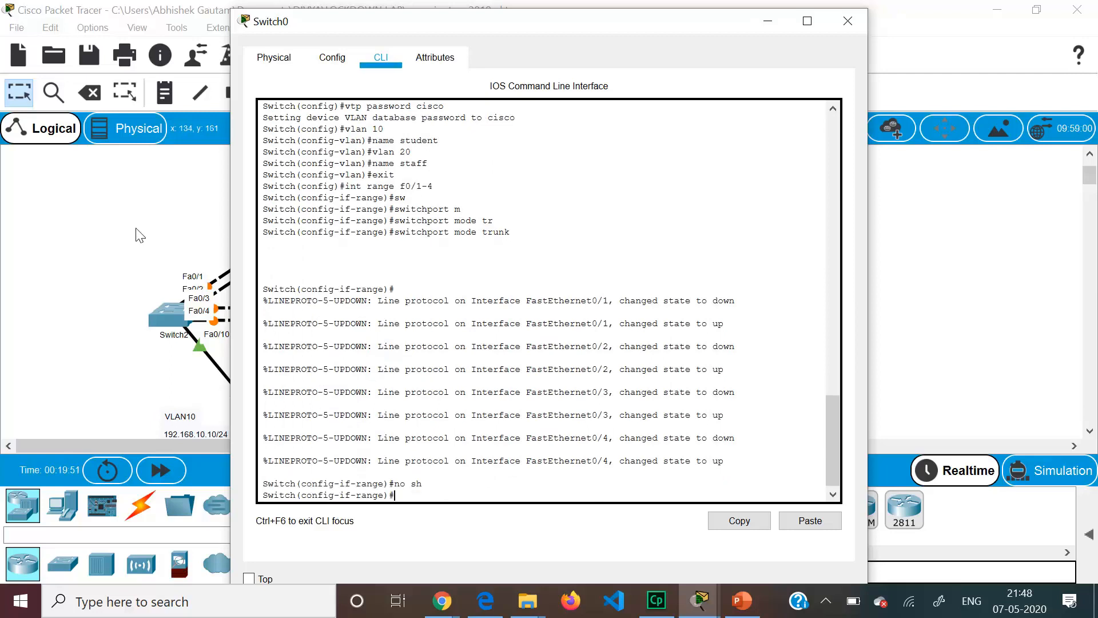
pyautogui.click(106, 213)
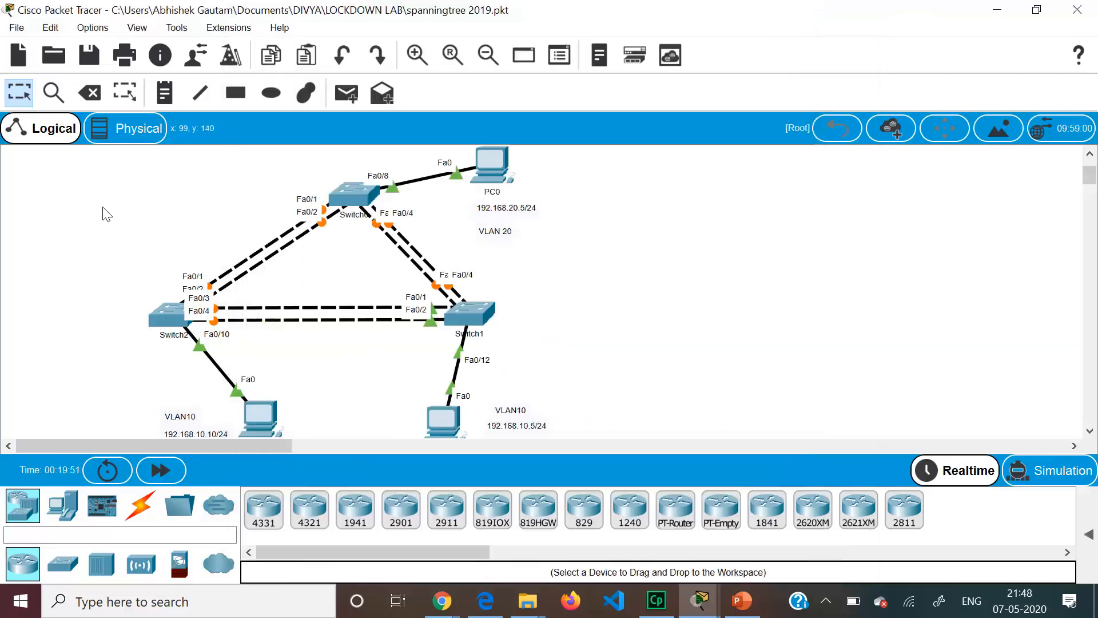
# - On Switch2's CLI, select the interface range Fa0/1–4
pyautogui.click(174, 313)
pyautogui.press('Return')
pyautogui.press('Return')
pyautogui.press('Return')
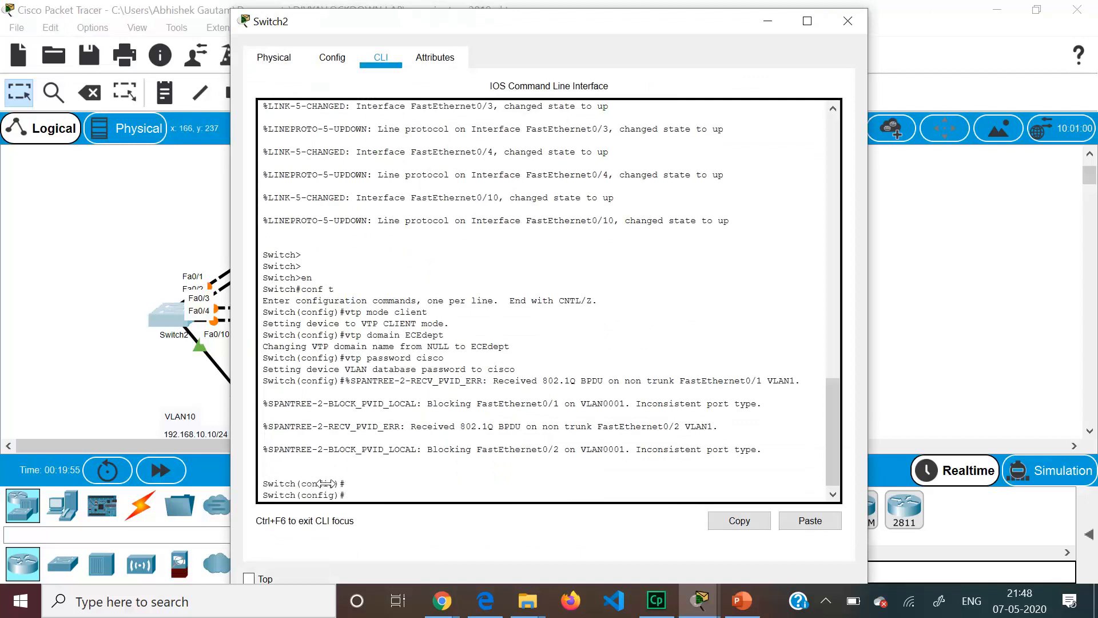
pyautogui.write('int ra')
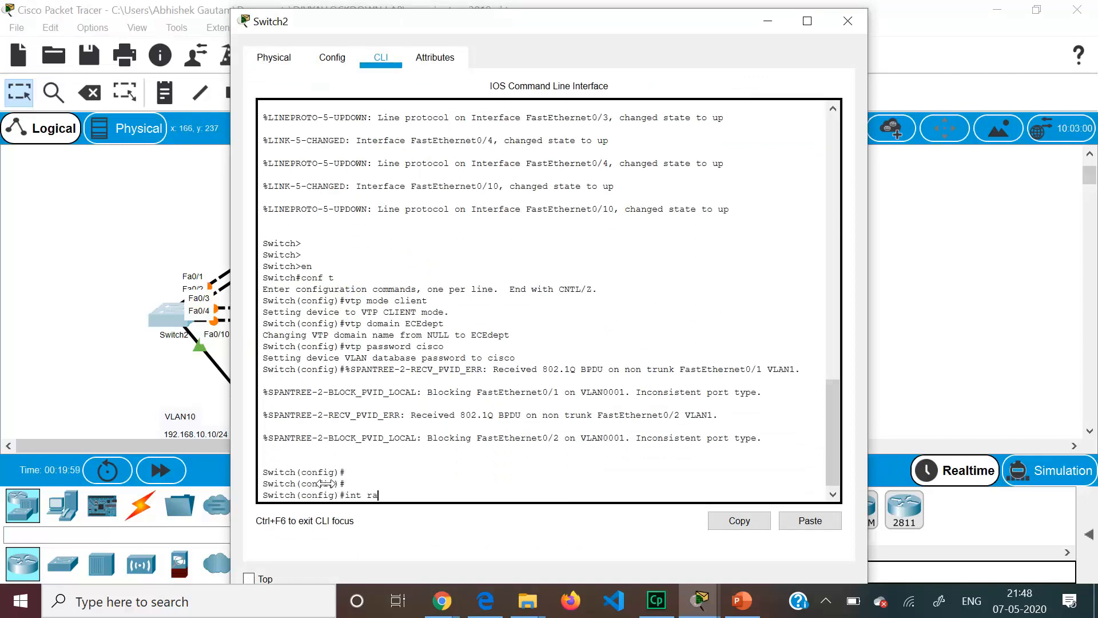
pyautogui.write('nge f0/1-4')
pyautogui.press('Return')
# - Set Switch2's Fa0/1–4 to trunk mode and enable them with no shutdown
pyautogui.press('Tab')
pyautogui.write('m')
pyautogui.press('Tab')
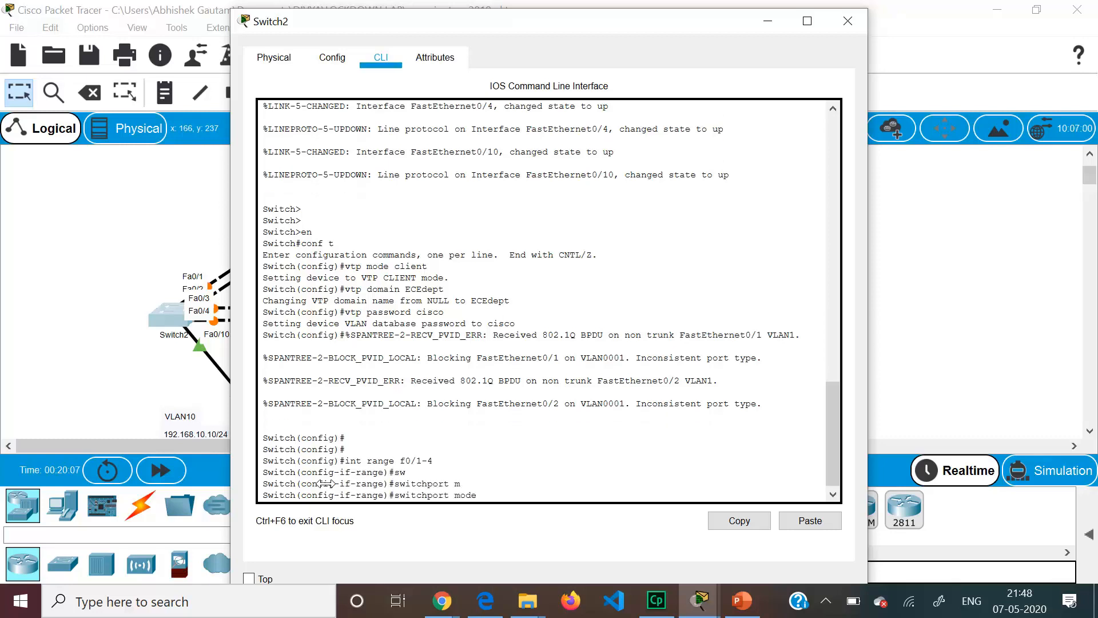
pyautogui.write('t')
pyautogui.press('Tab')
pyautogui.press('Return')
pyautogui.write('no sh')
pyautogui.press('Return')
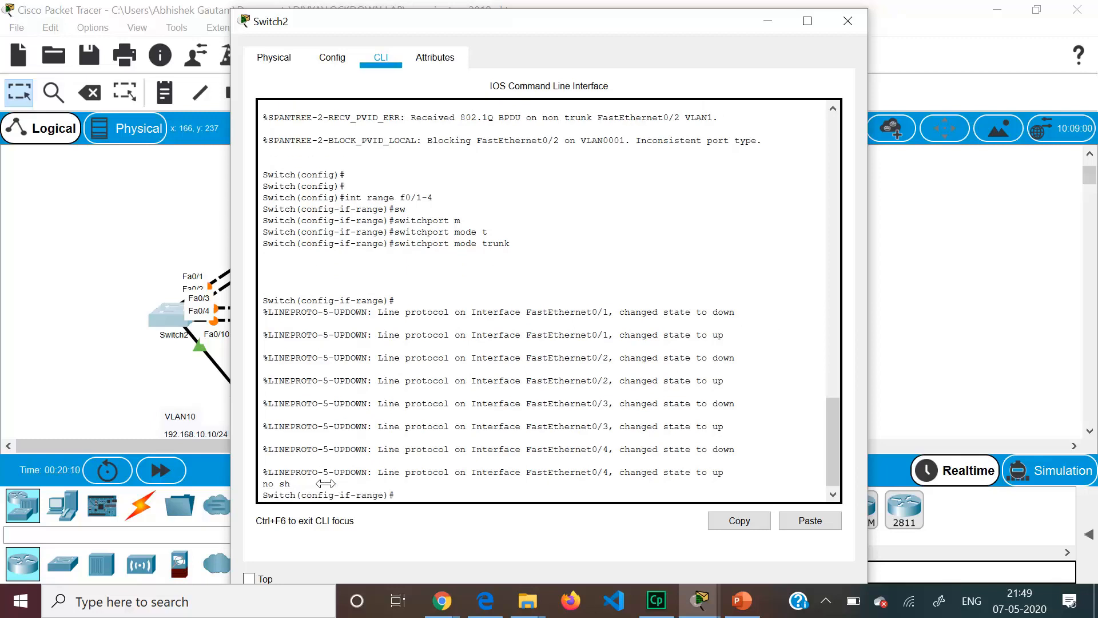
pyautogui.click(102, 289)
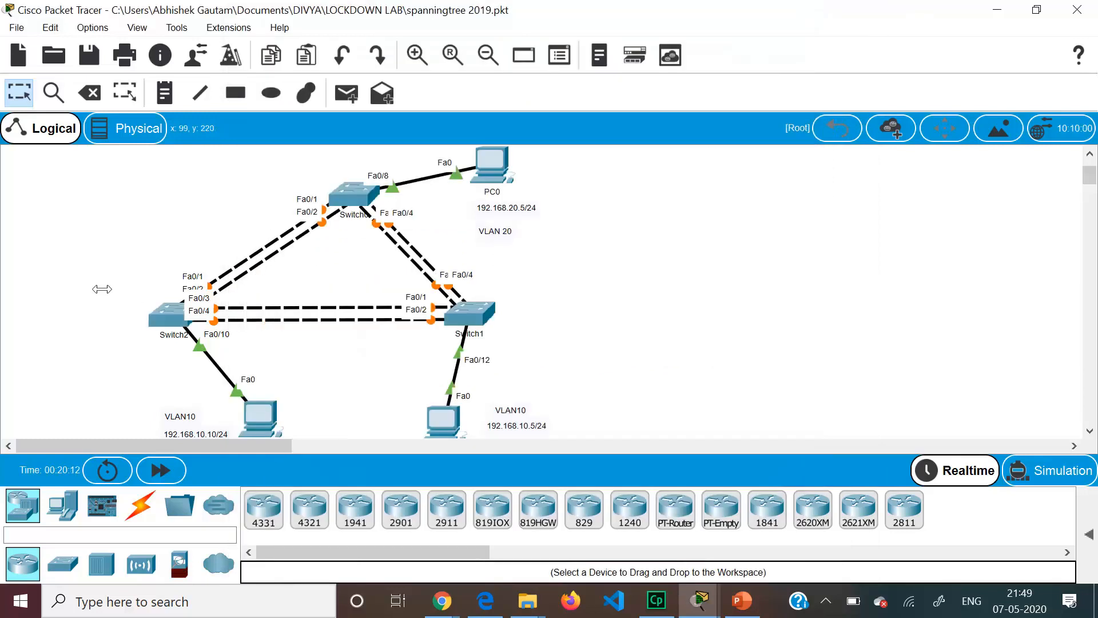
# - On Switch1's CLI, select the interface range Fa0/1–4
pyautogui.click(467, 310)
pyautogui.press('Return')
pyautogui.press('Return')
pyautogui.press('Return')
pyautogui.press('Return')
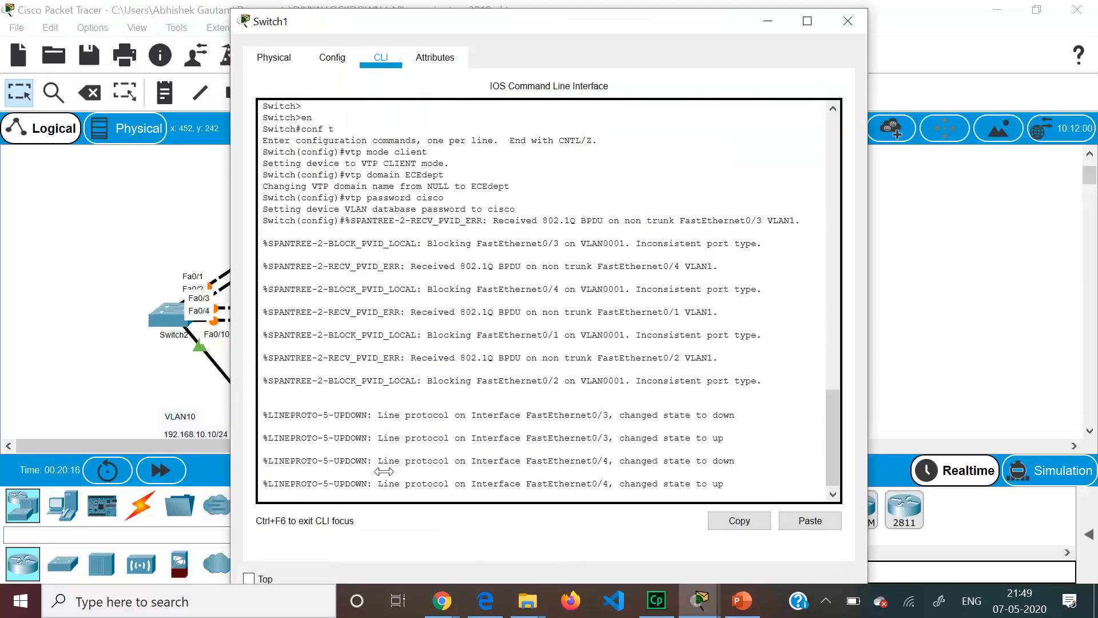
pyautogui.write('int range f0/1-4')
pyautogui.press('Return')
# - Set Switch1's Fa0/1–4 to trunk mode and enable them with no shutdown
pyautogui.write('switchport')
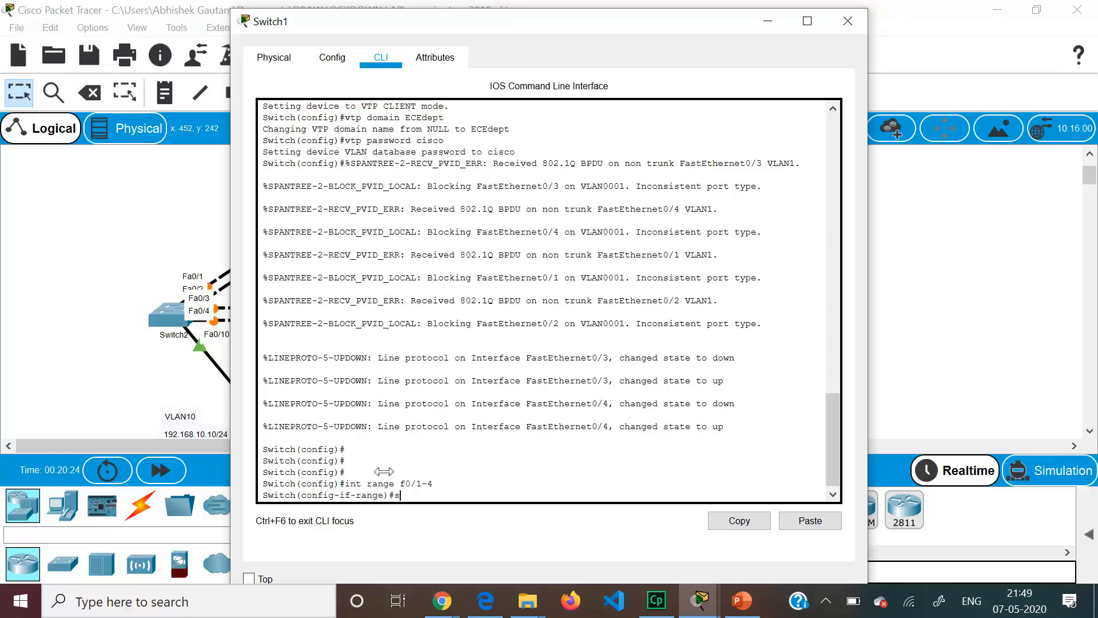
pyautogui.press('Tab')
pyautogui.write('m')
pyautogui.press('Tab')
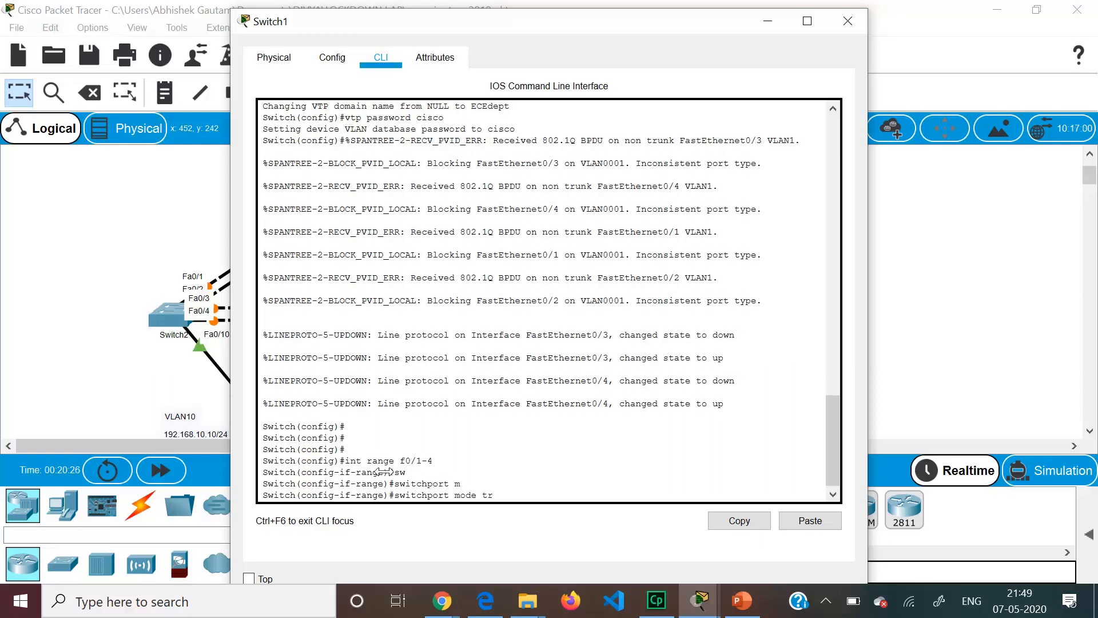
pyautogui.write('tr')
pyautogui.press('Tab')
pyautogui.press('Return')
pyautogui.write('no sh')
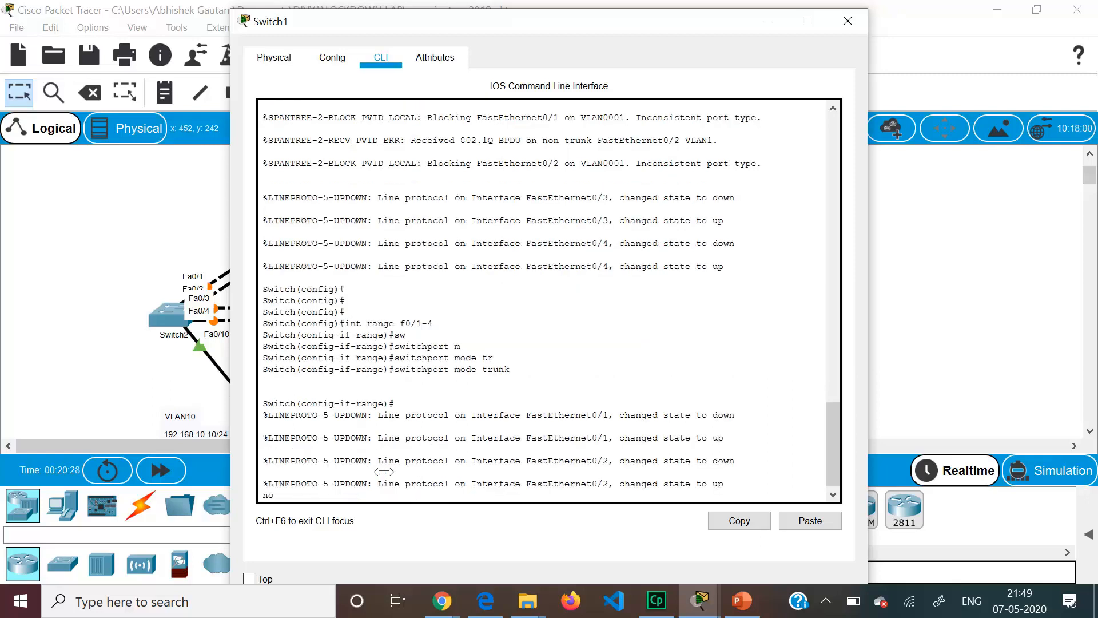
pyautogui.press('Return')
pyautogui.press('Return')
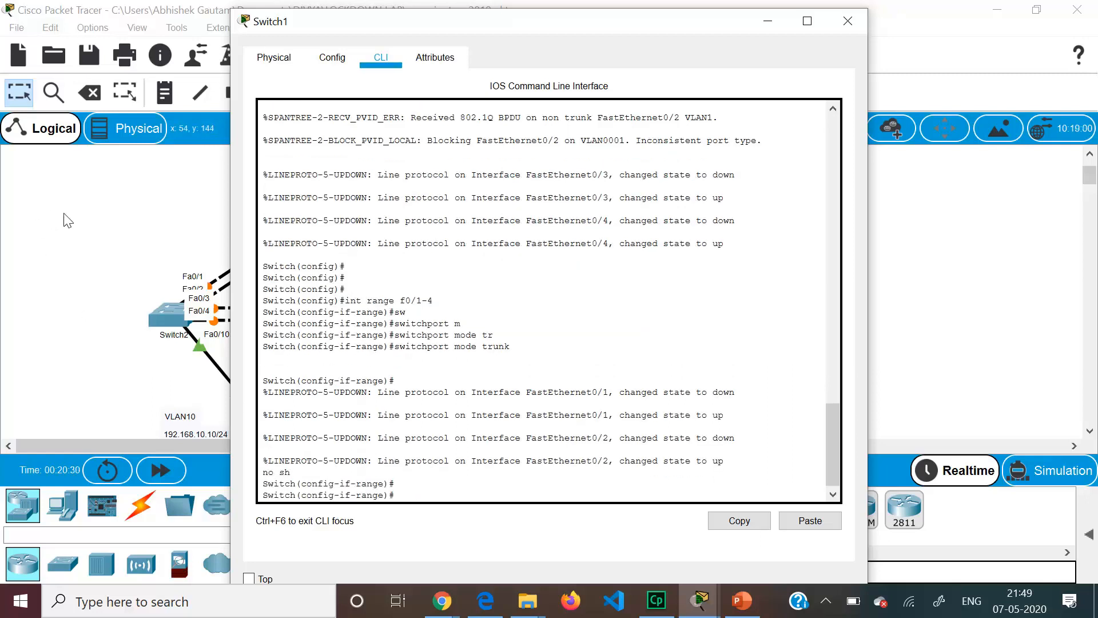
pyautogui.click(102, 233)
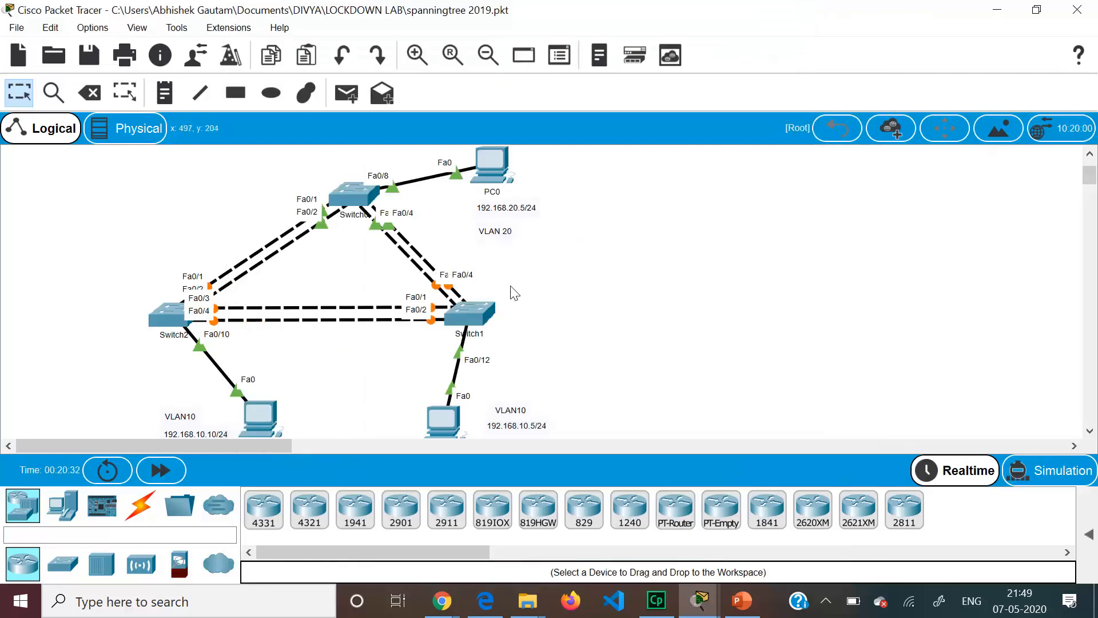
# - Run show vlan brief on Switch2 to check VLANs 10 and 20, then close it
pyautogui.click(181, 311)
pyautogui.hotkey('ctrl', 'z')
pyautogui.press('Return')
pyautogui.press('Return')
pyautogui.press('Return')
pyautogui.write('show vlan bri')
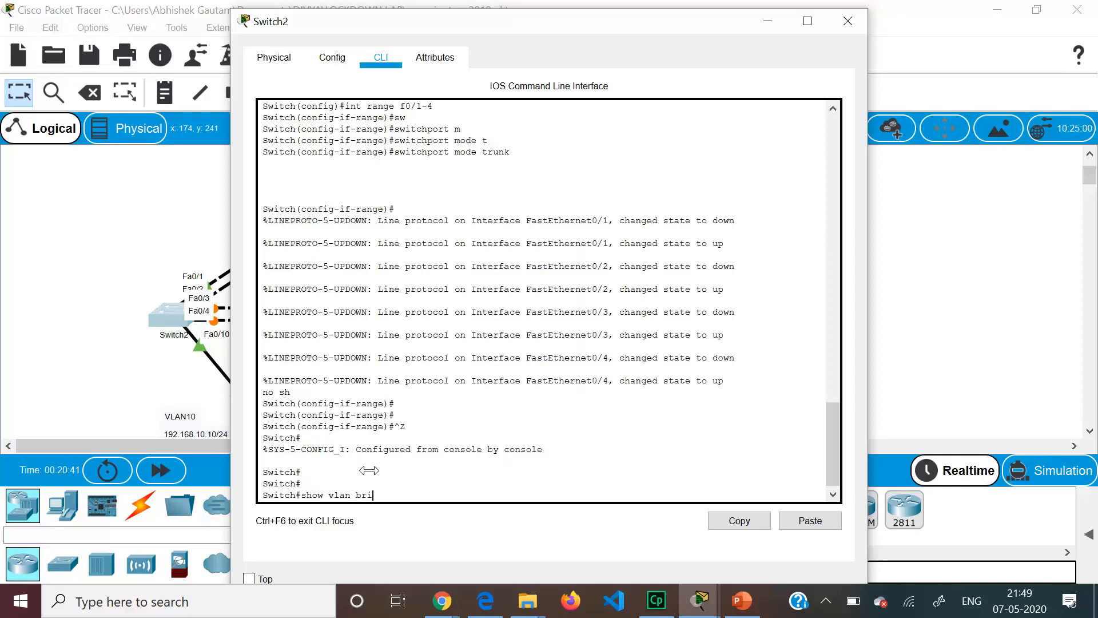
pyautogui.write('ef')
pyautogui.press('Return')
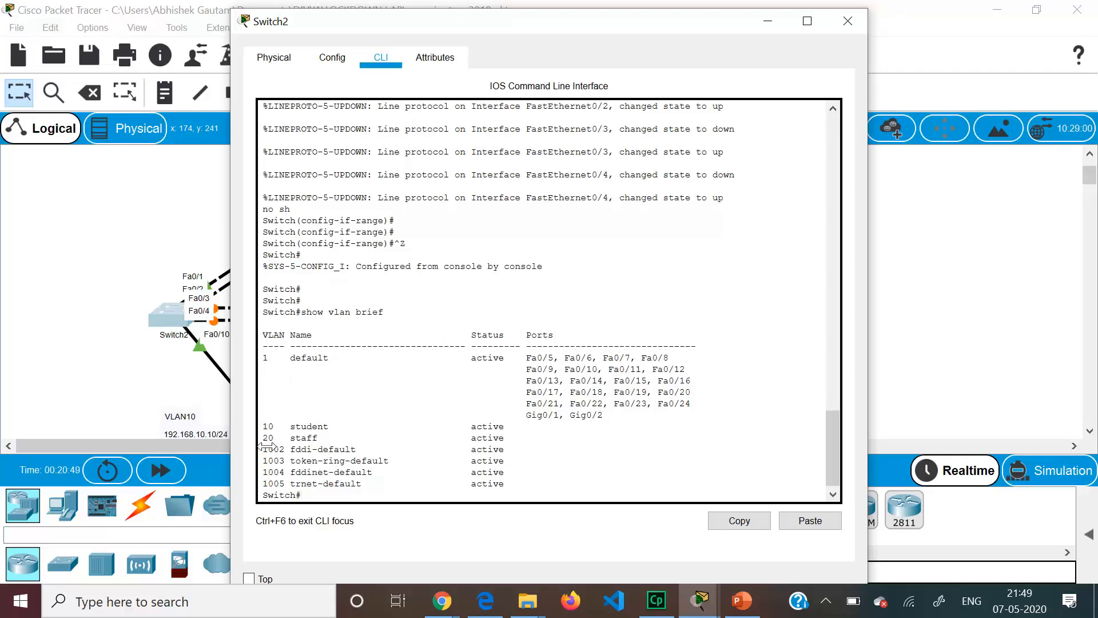
pyautogui.click(848, 22)
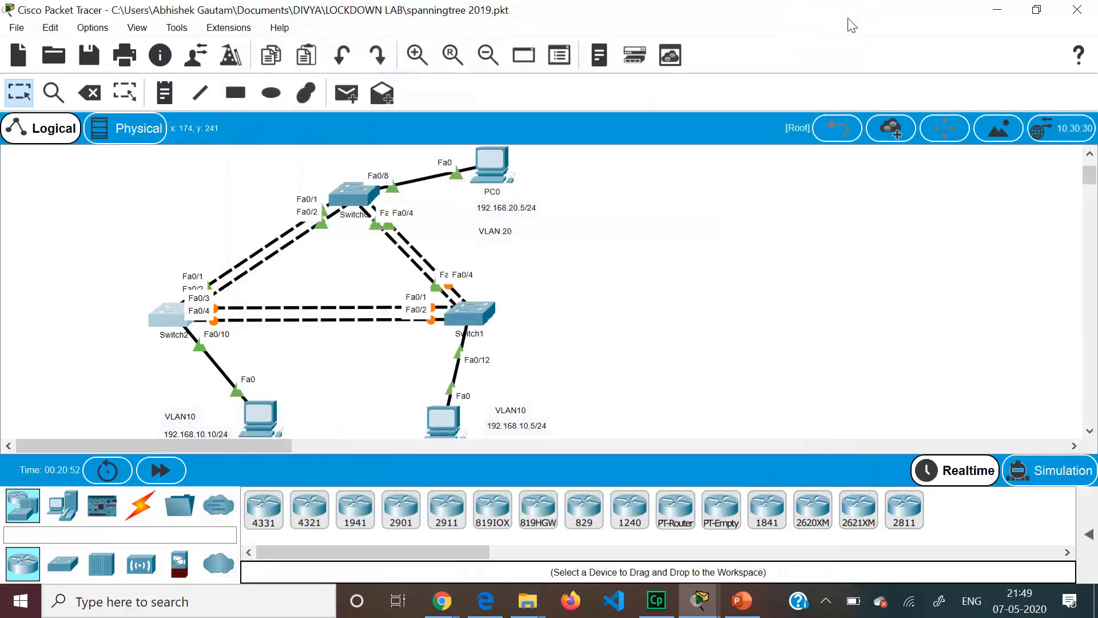
# - Run sh vlan br on Switch1 to confirm VLAN 10 student and VLAN 20 staff
pyautogui.click(468, 302)
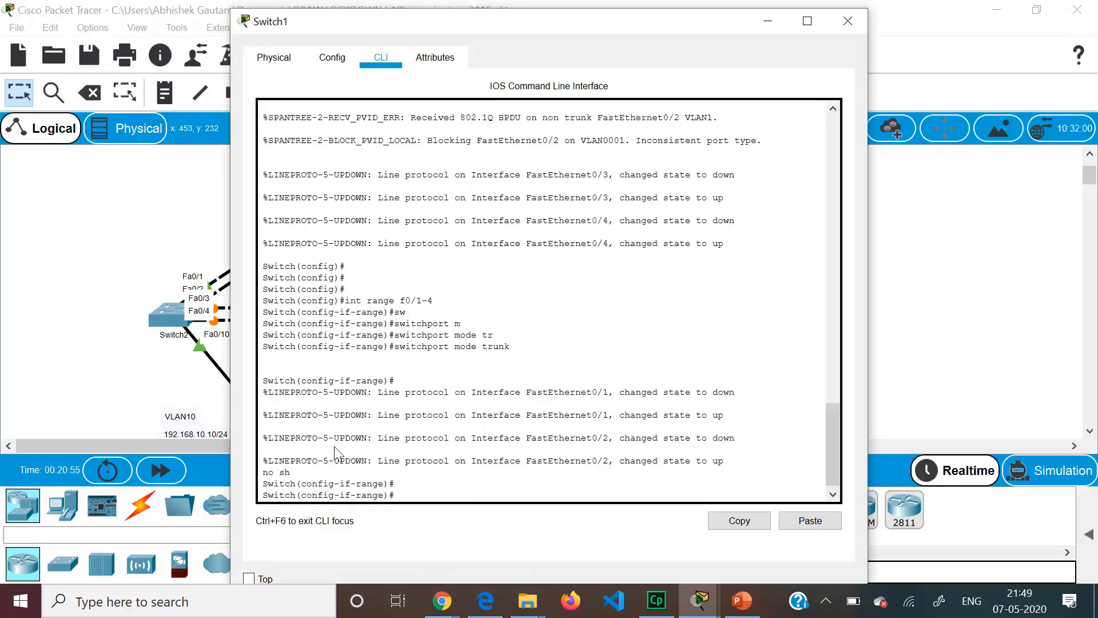
pyautogui.hotkey('ctrl', 'z')
pyautogui.write('sh vlan br')
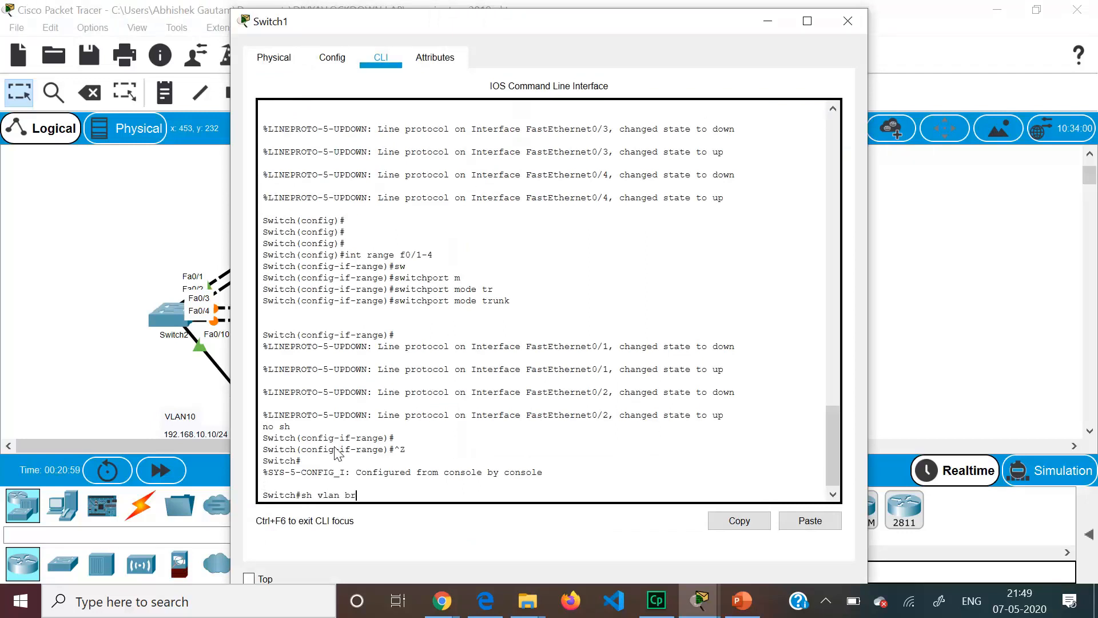
pyautogui.press('Return')
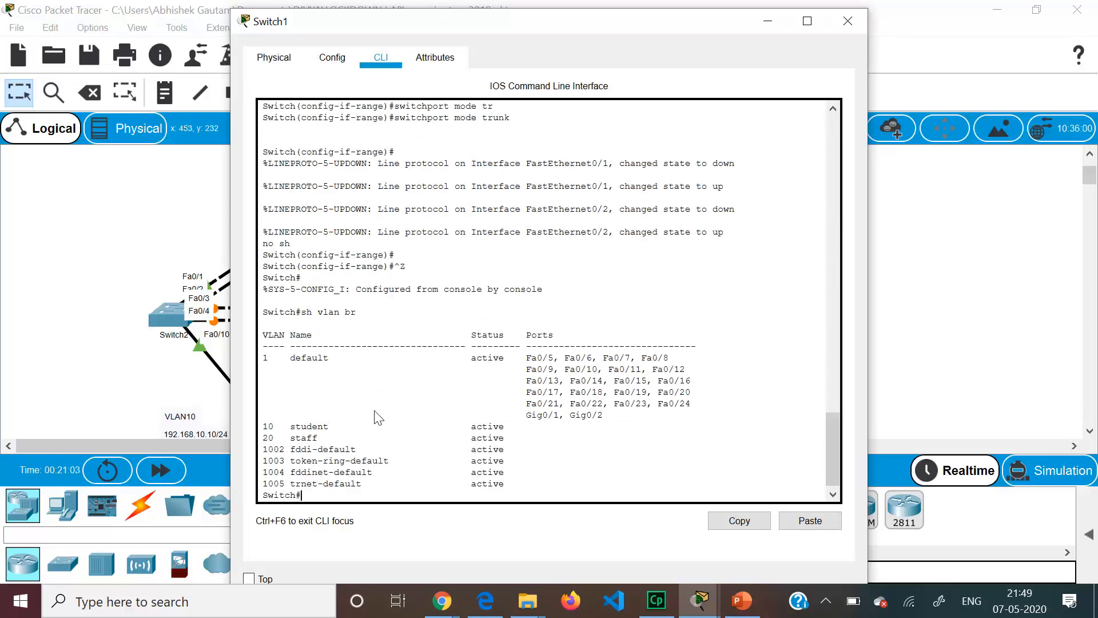
pyautogui.click(853, 22)
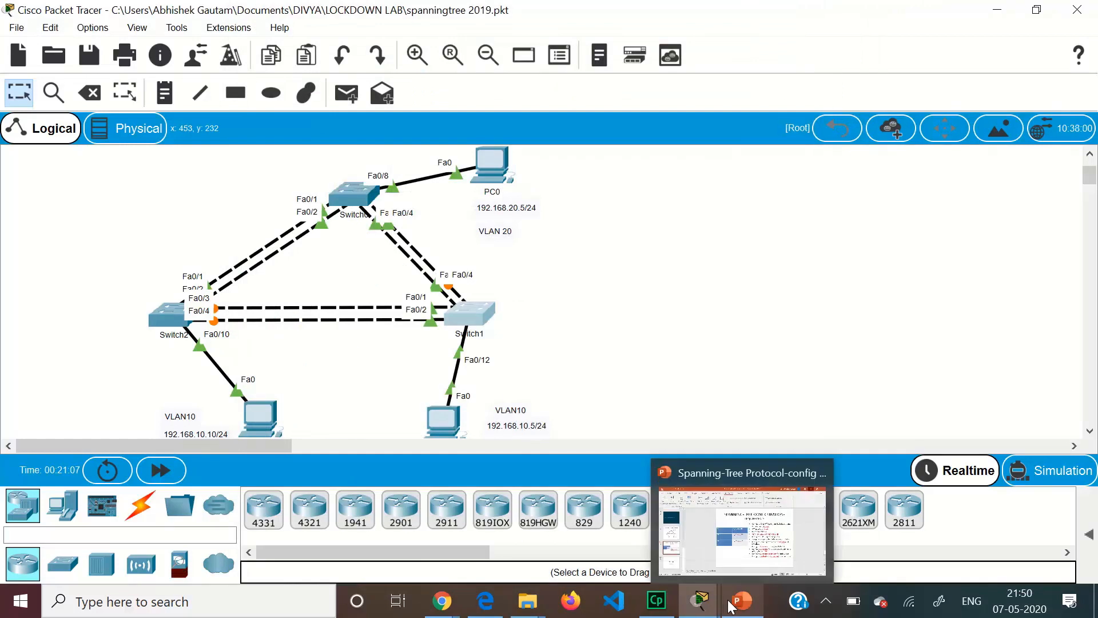
# - Change the F0/10 cell on the requirements slide from 'vlan 30' to 'vlan 10'
pyautogui.click(735, 604)
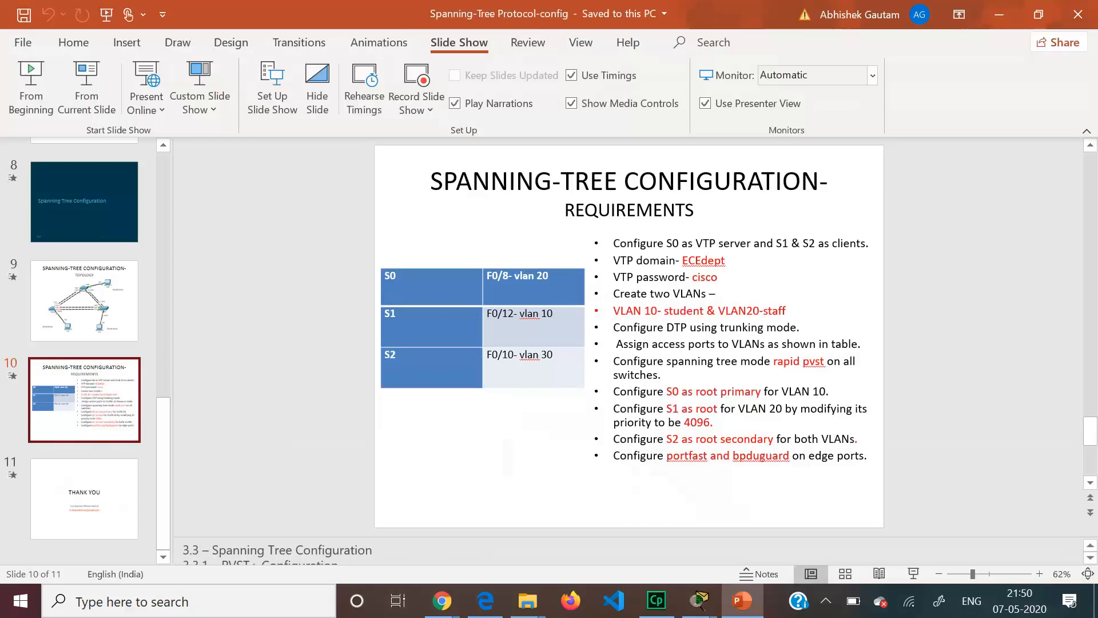
pyautogui.click(547, 355)
pyautogui.press('BackSpace')
pyautogui.write('1')
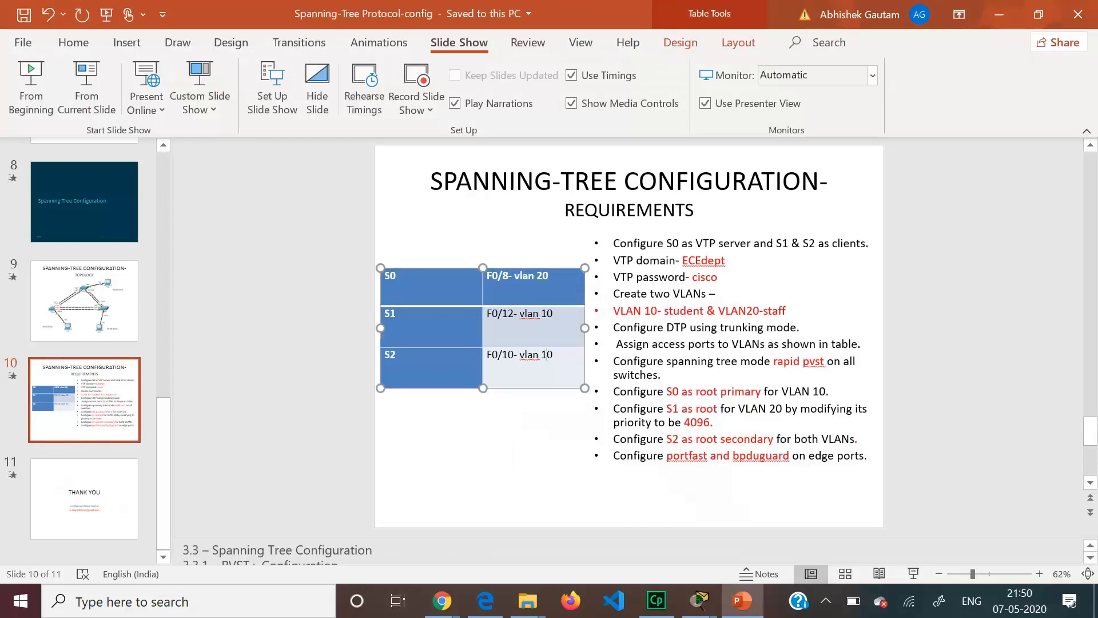
# - Add 'primary' so the line reads 'Configure S1 as root primary for VLAN 20'
pyautogui.click(717, 408)
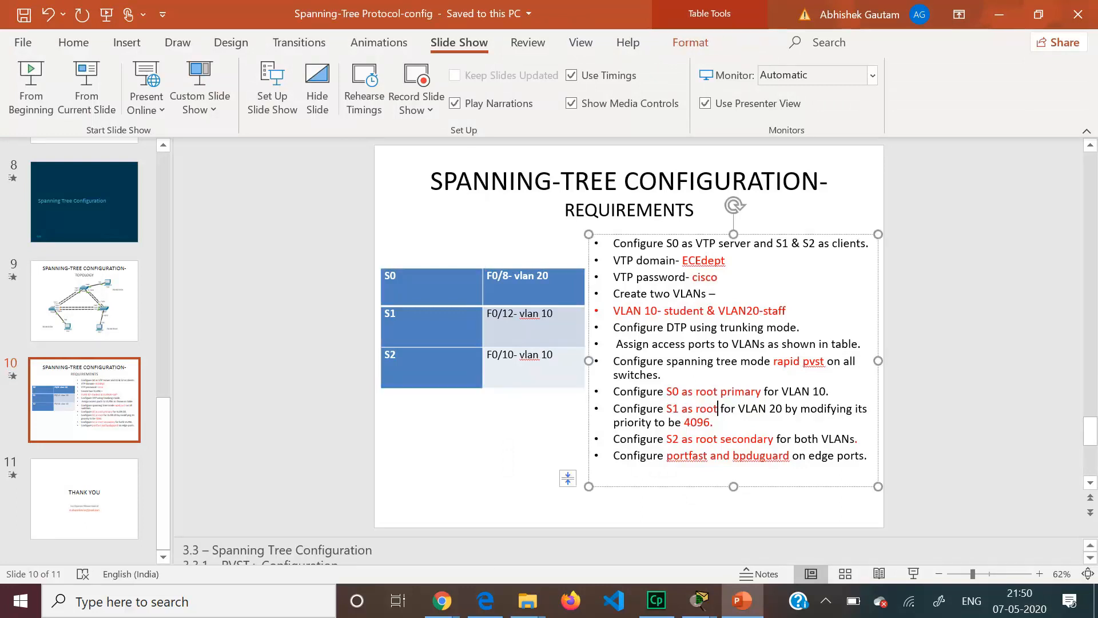
pyautogui.write('primary')
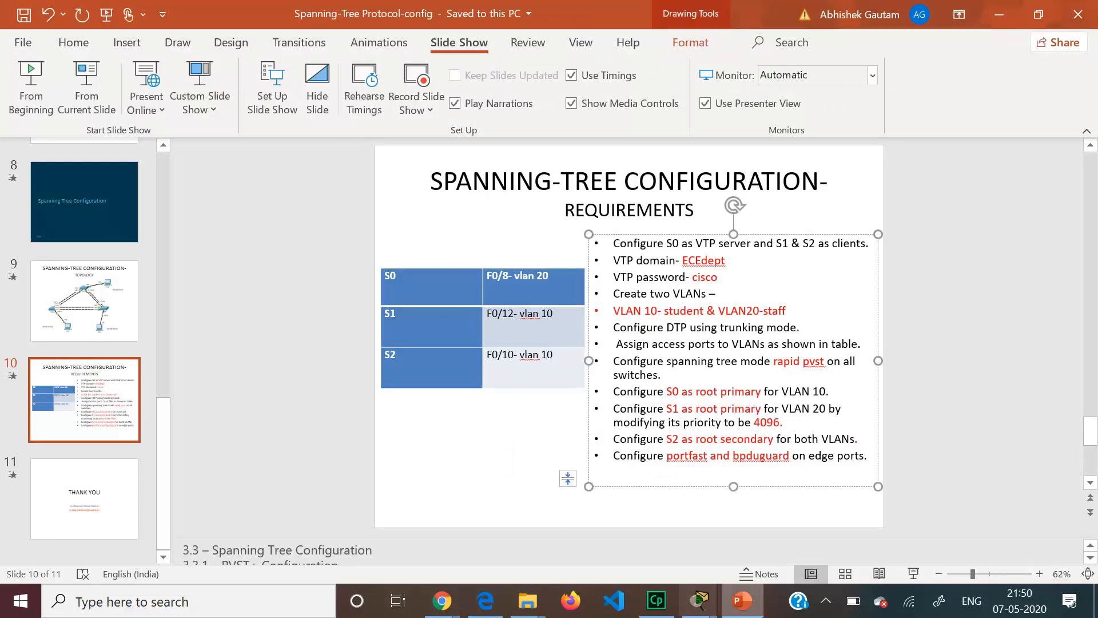
pyautogui.moveTo(742, 601)
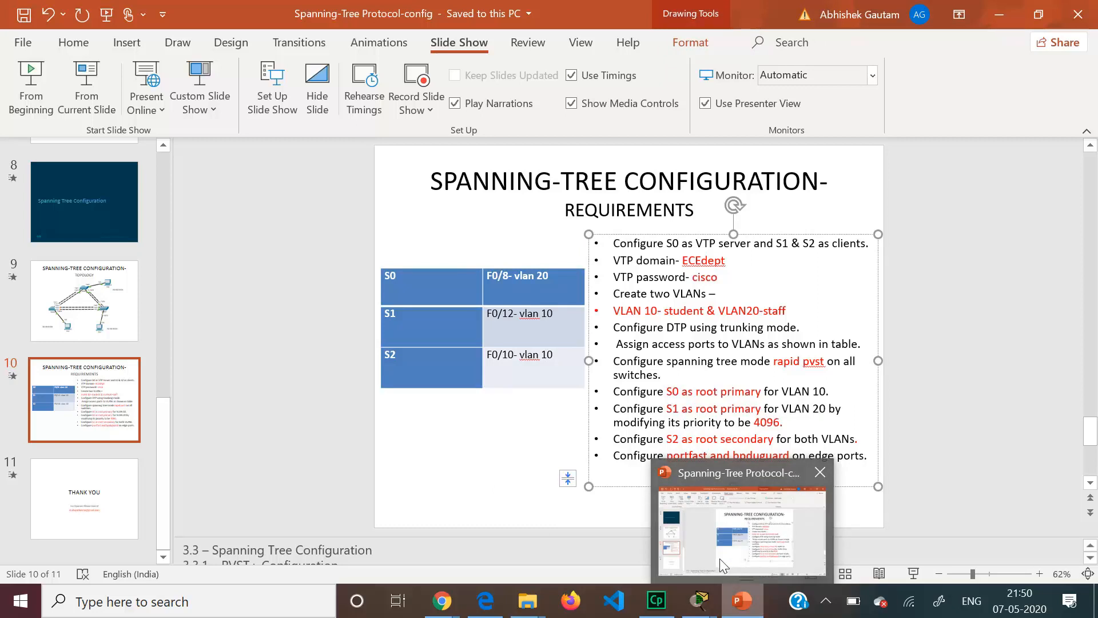
pyautogui.moveTo(699, 601)
pyautogui.click(677, 527)
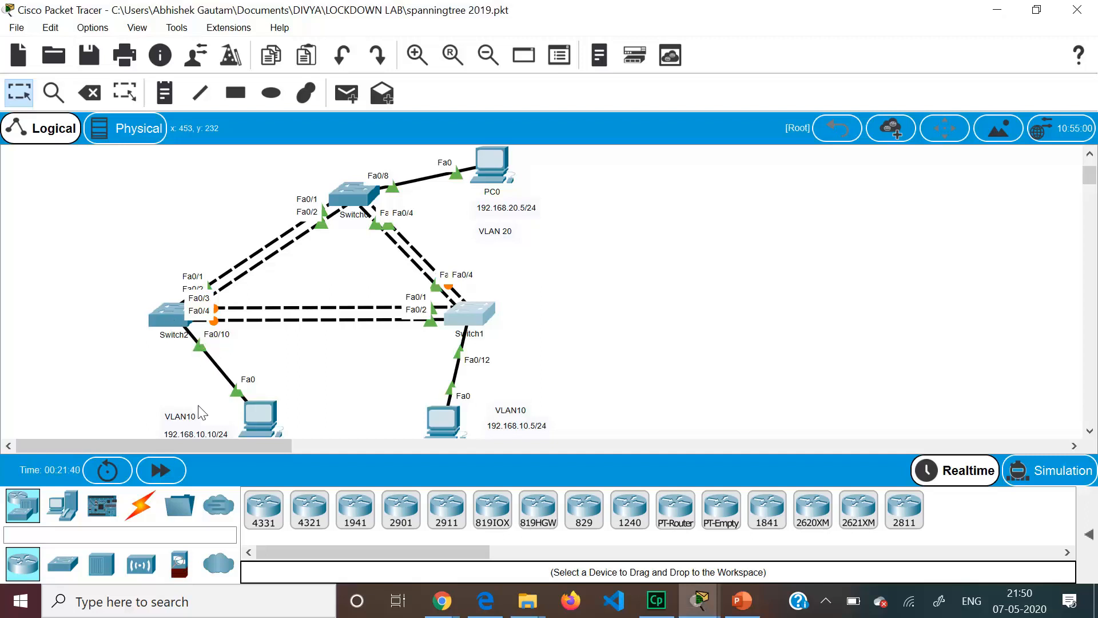
# - Open Switch2's CLI and enter configuration for interface Fa0/10
pyautogui.click(168, 319)
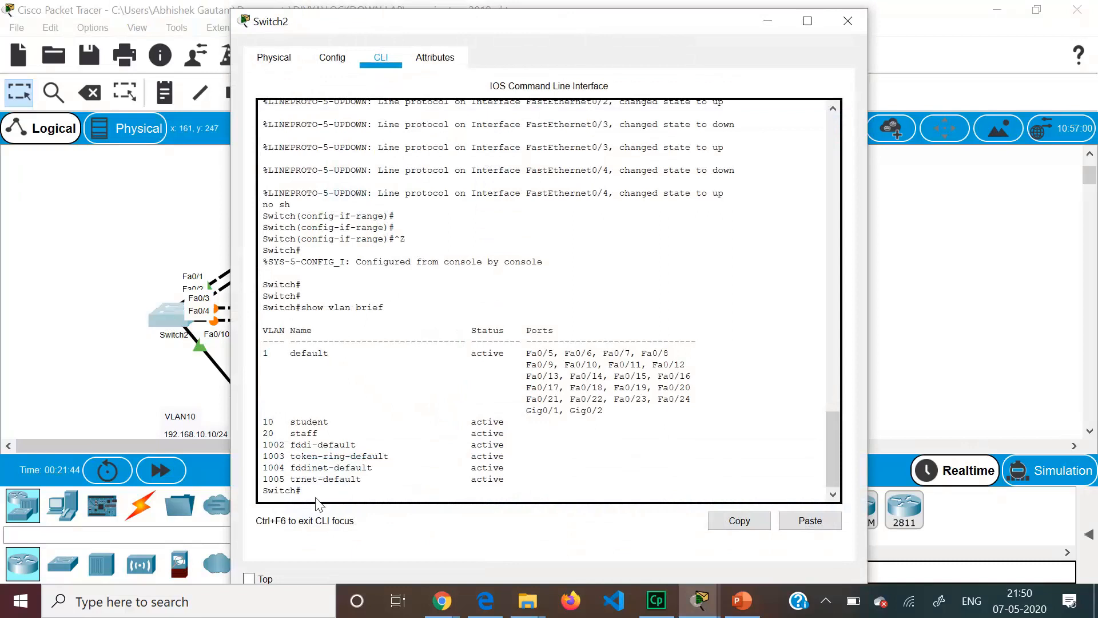
pyautogui.press('Return')
pyautogui.press('Return')
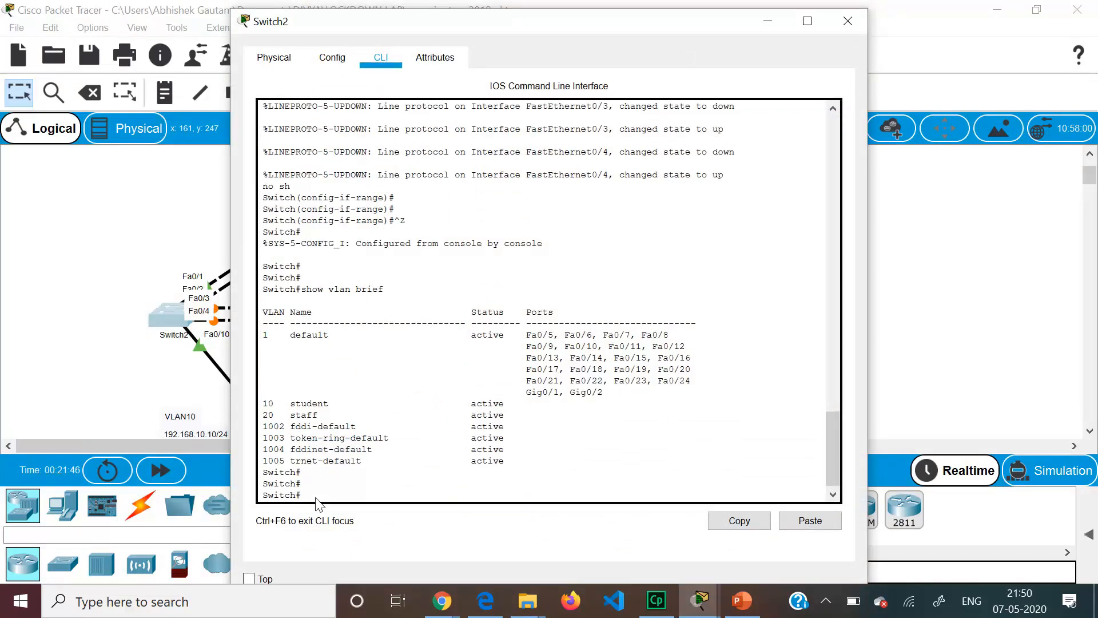
pyautogui.write('conf t')
pyautogui.press('Return')
pyautogui.write('int f0/10')
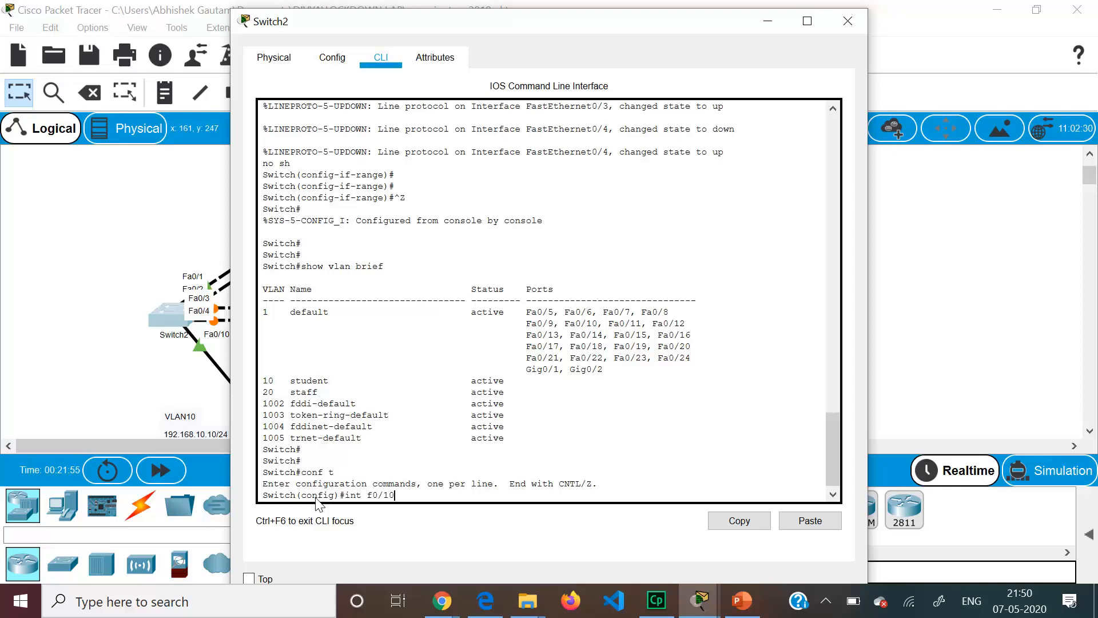
pyautogui.press('Return')
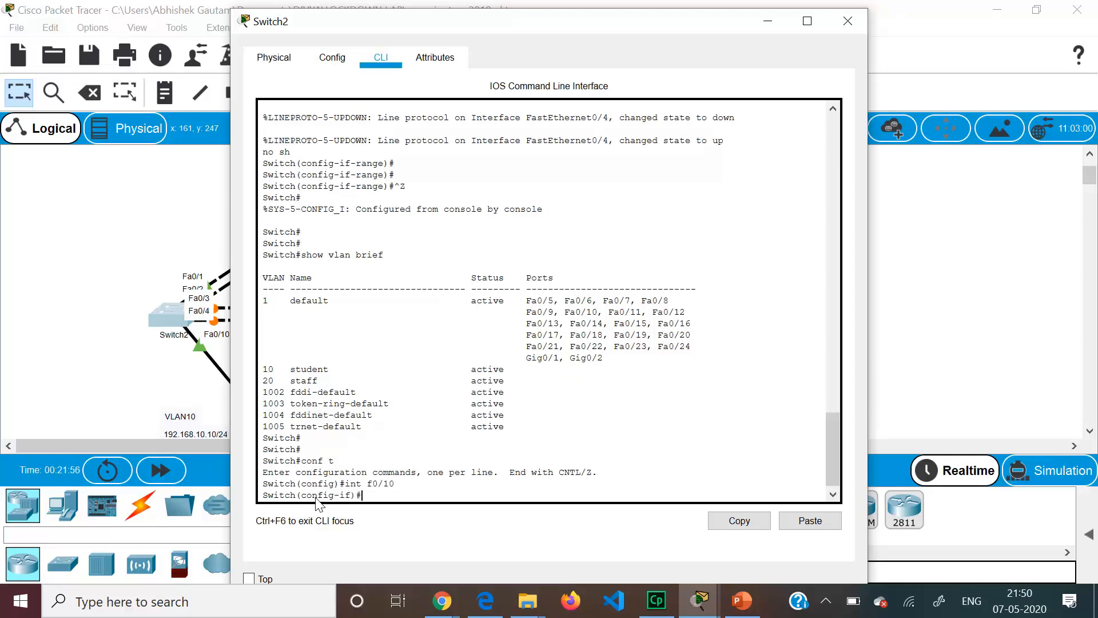
# - Make Fa0/10 an access port in VLAN 10 and enable it with no shutdown
pyautogui.write('switchport mode access')
pyautogui.press('Return')
pyautogui.write('switchport')
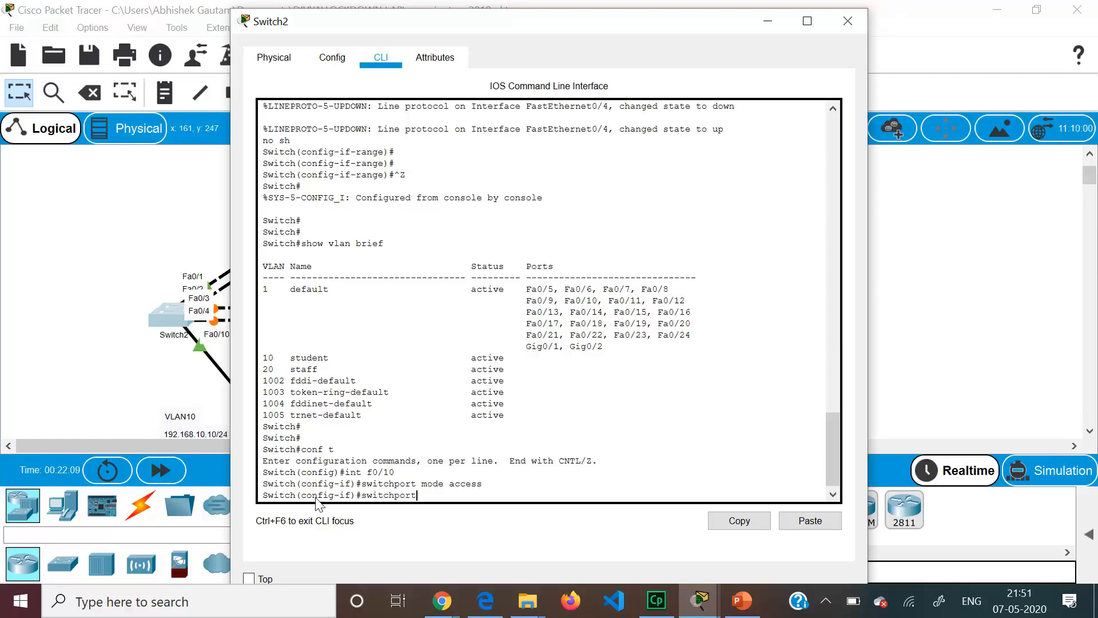
pyautogui.write(' access')
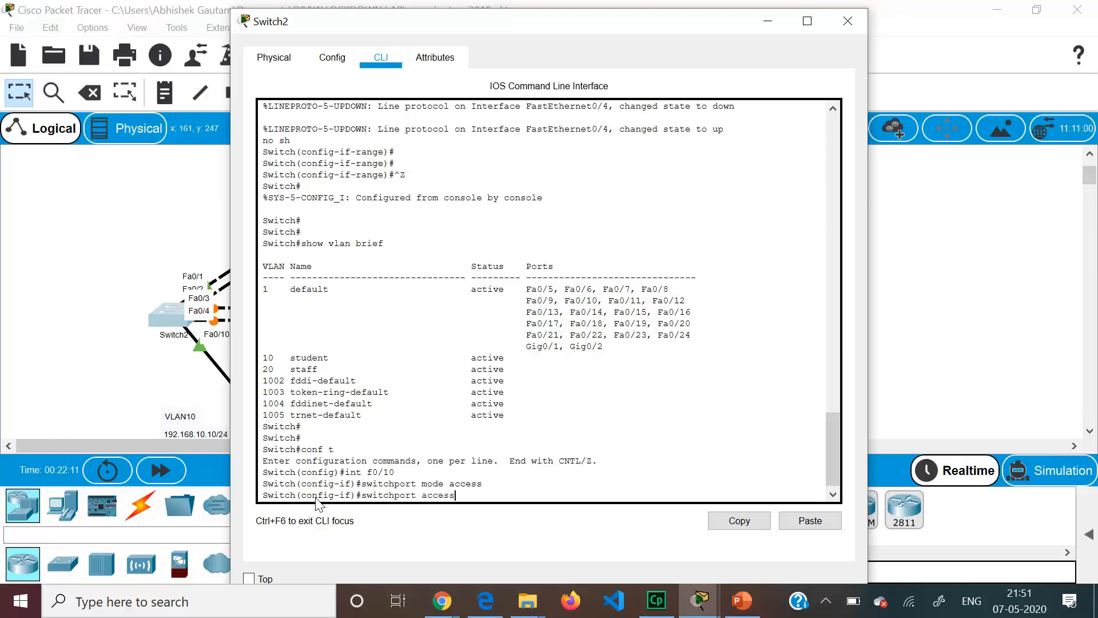
pyautogui.write(' vlan 10')
pyautogui.press('Return')
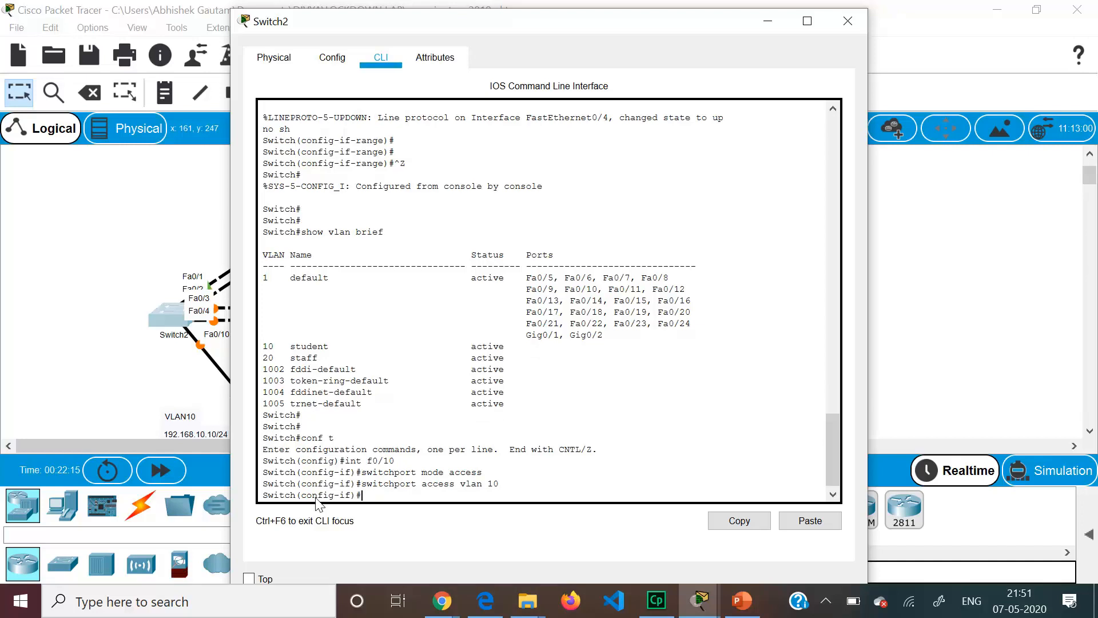
pyautogui.write('no sh')
pyautogui.press('Return')
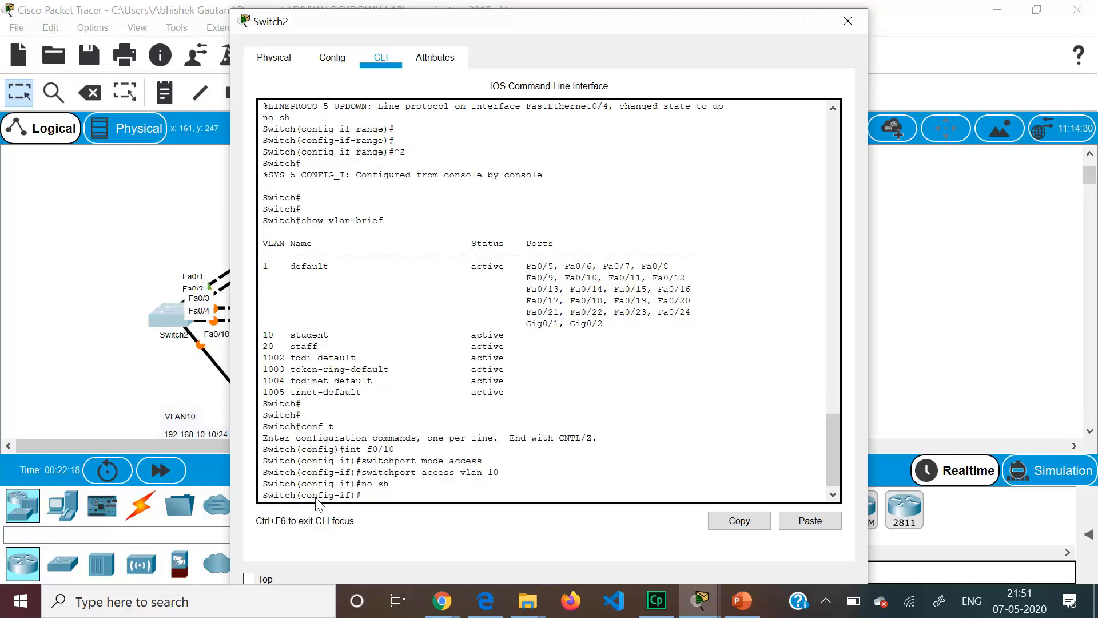
pyautogui.click(112, 359)
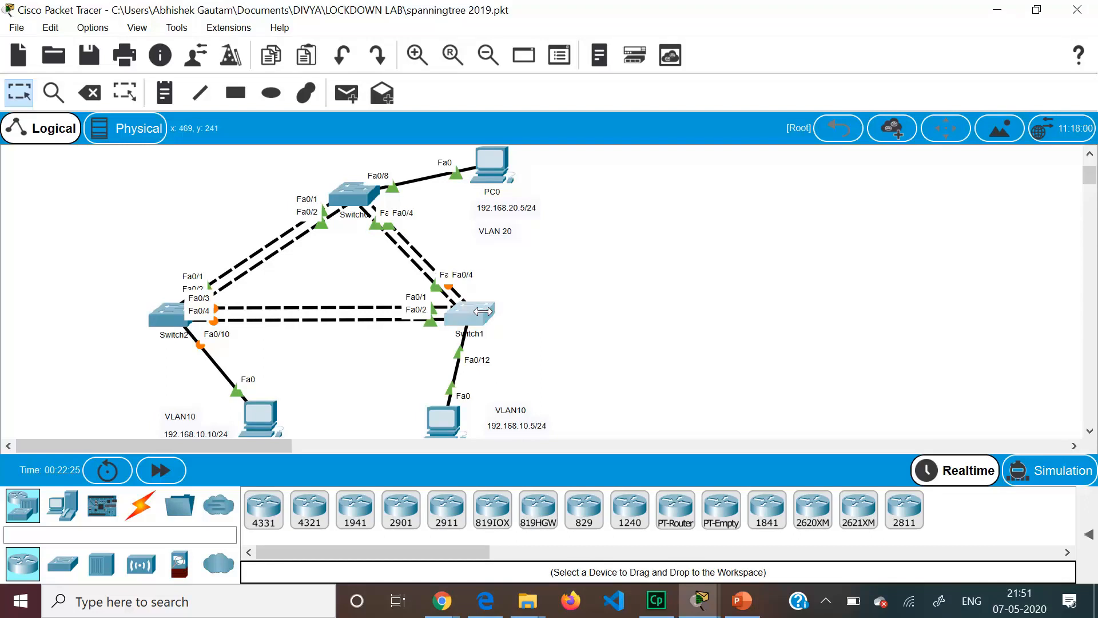
# - On Switch1, enter configuration for interface Fa0/12 and set it to access mode
pyautogui.click(470, 312)
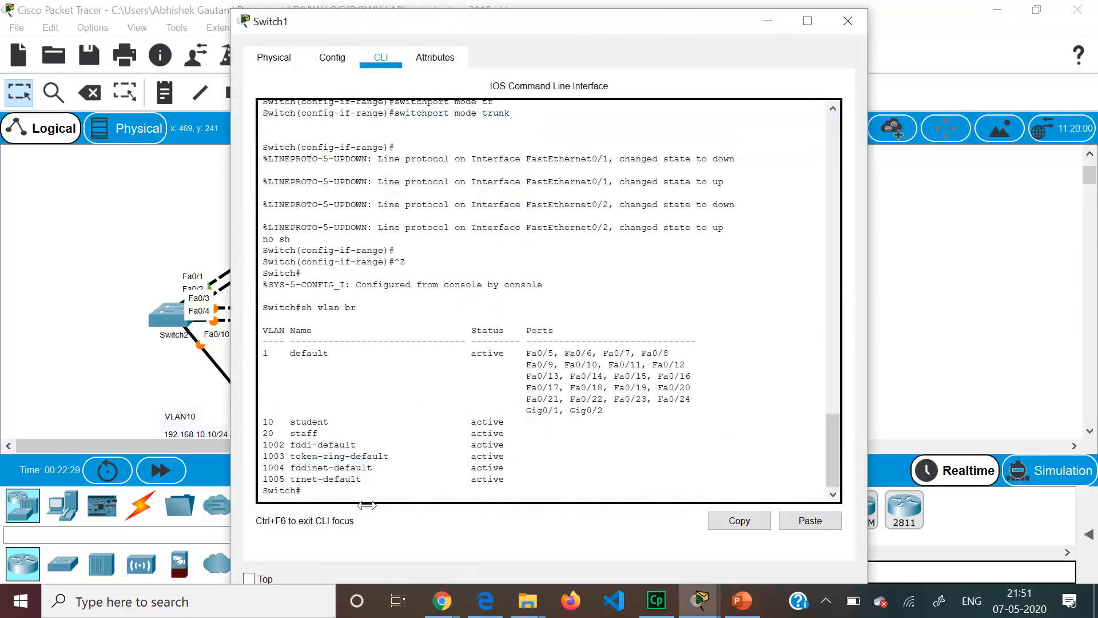
pyautogui.press('Return')
pyautogui.press('Return')
pyautogui.write('conft')
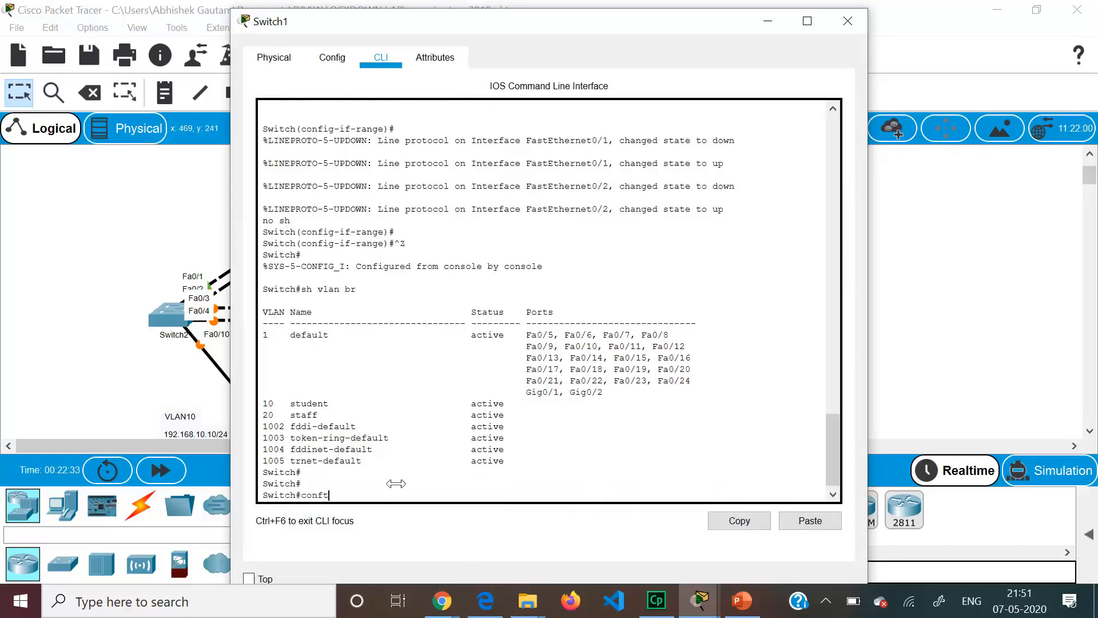
pyautogui.write(' t')
pyautogui.press('Return')
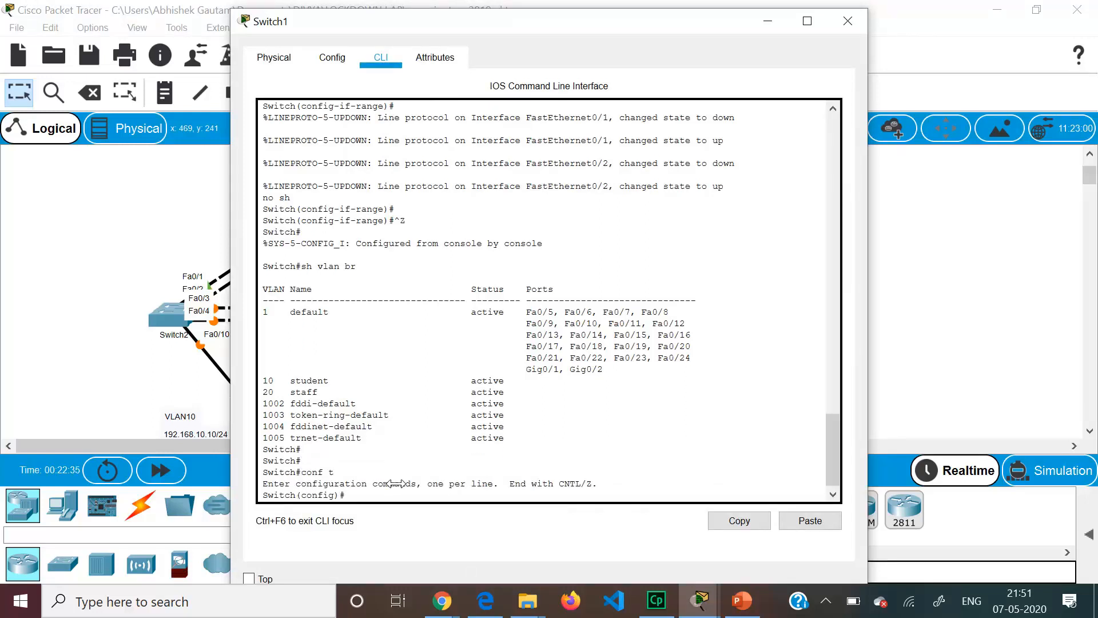
pyautogui.write('int f0/12')
pyautogui.press('Return')
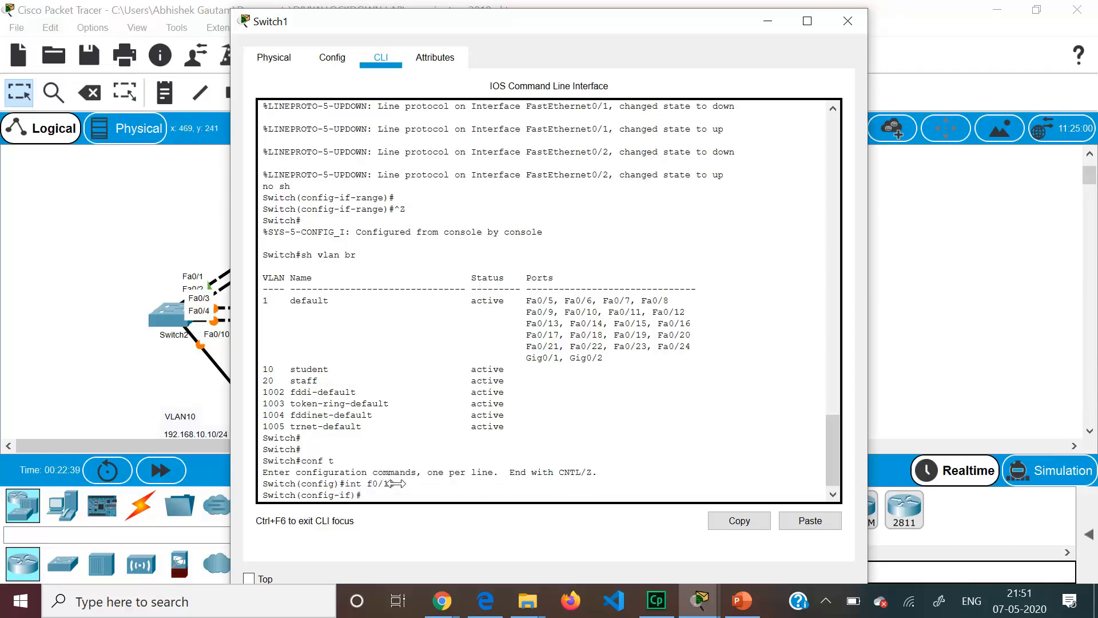
pyautogui.write('sw')
pyautogui.write('m')
pyautogui.press('Tab')
pyautogui.write('ac')
pyautogui.press('Tab')
pyautogui.press('Return')
# - Assign Fa0/12 to VLAN 10 and enable it with no shutdown
pyautogui.write('s')
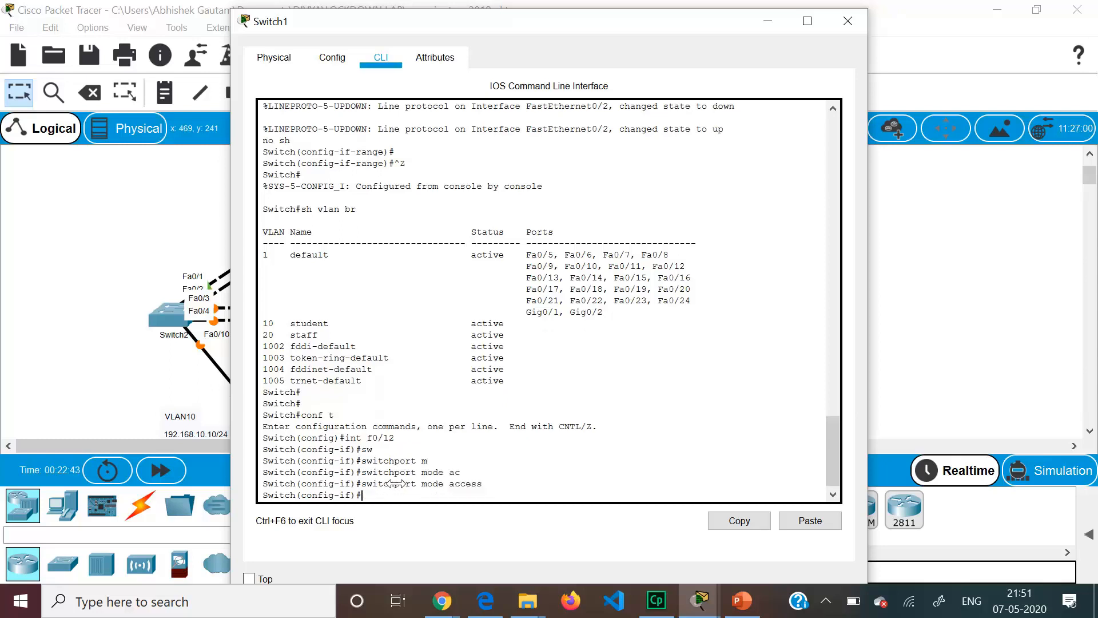
pyautogui.write('w')
pyautogui.press('Tab')
pyautogui.write('ac')
pyautogui.press('Tab')
pyautogui.write('v')
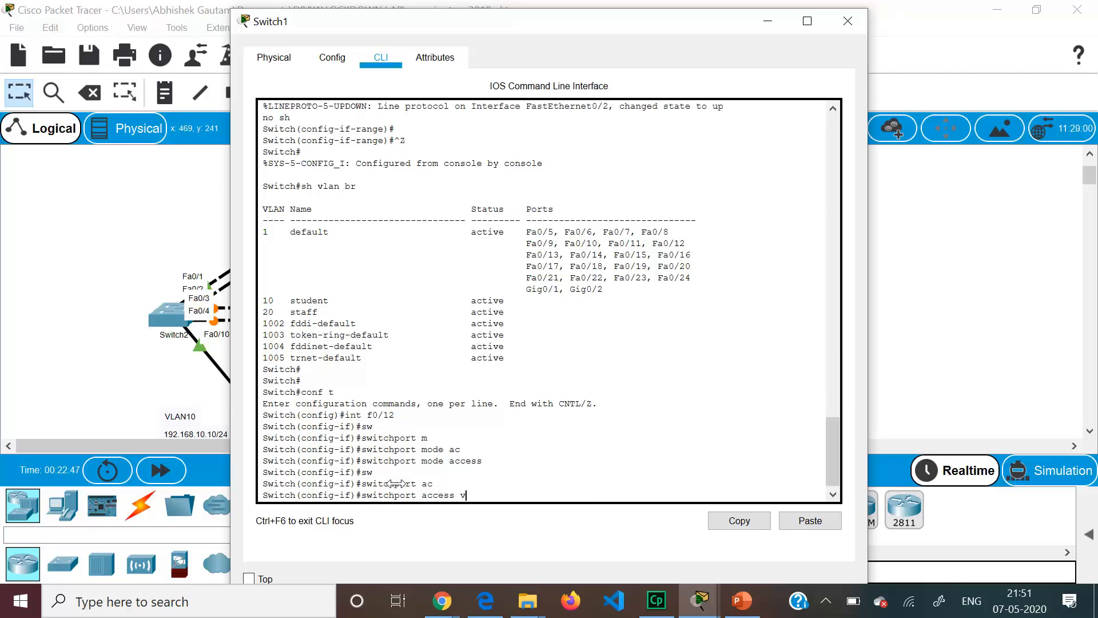
pyautogui.write('lan 10')
pyautogui.press('Return')
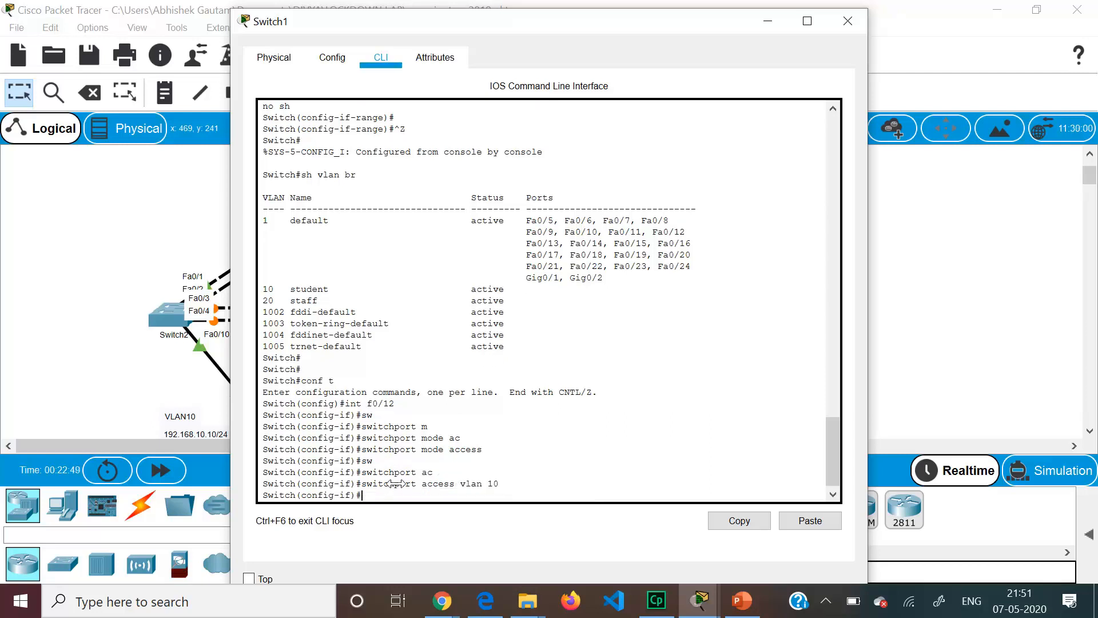
pyautogui.write('no sh')
pyautogui.press('Return')
pyautogui.click(96, 201)
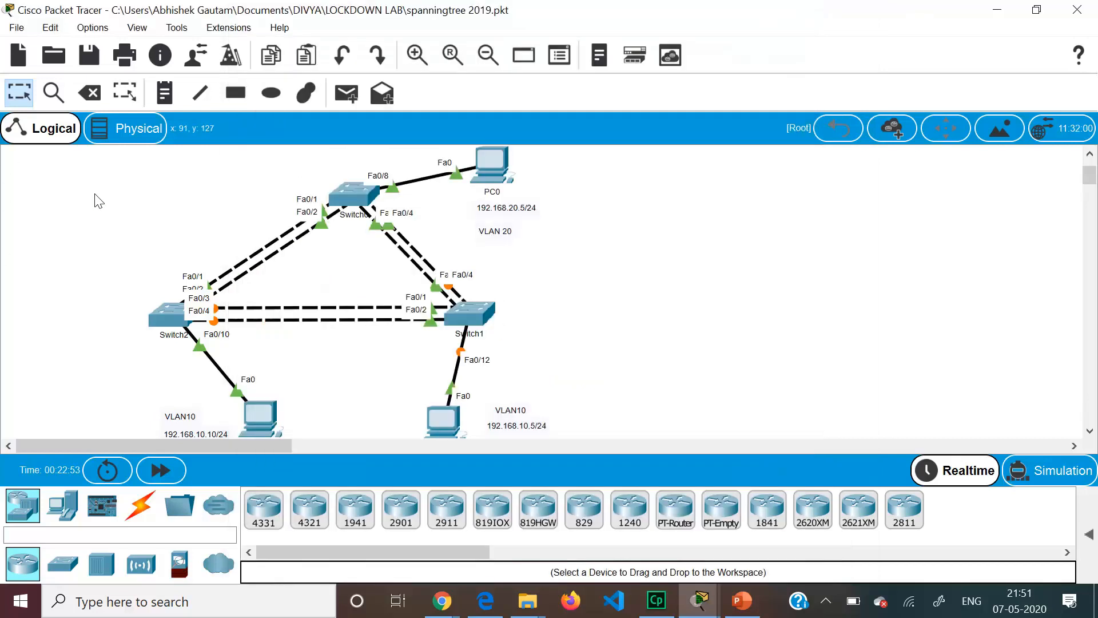
# - Open Switch0's console, leave the interface range, and select interface Fa0/8
pyautogui.click(354, 198)
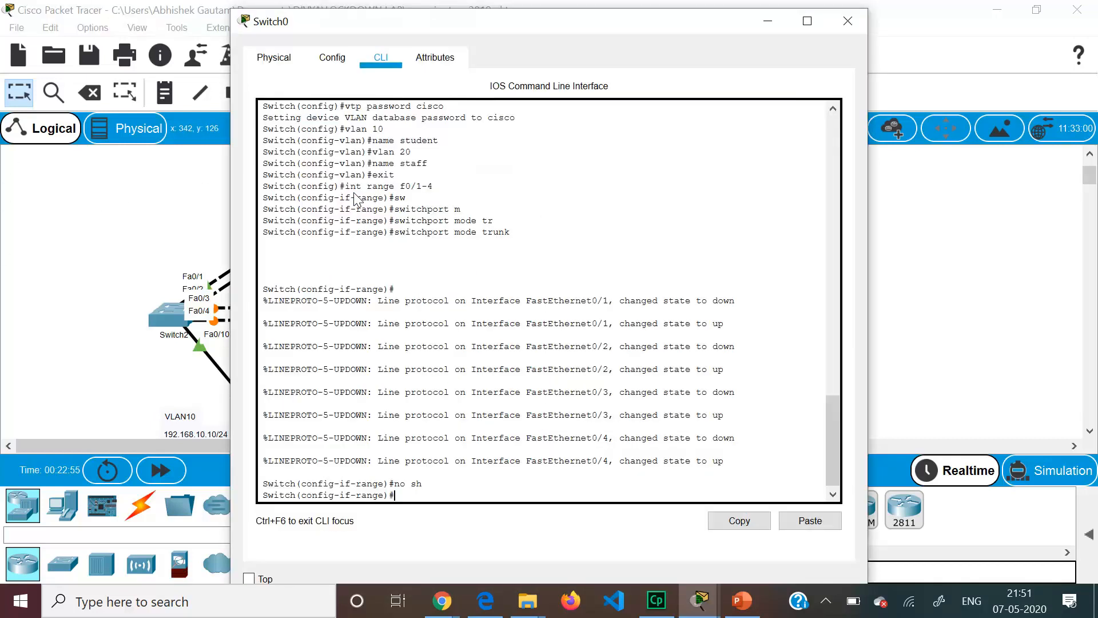
pyautogui.click(766, 21)
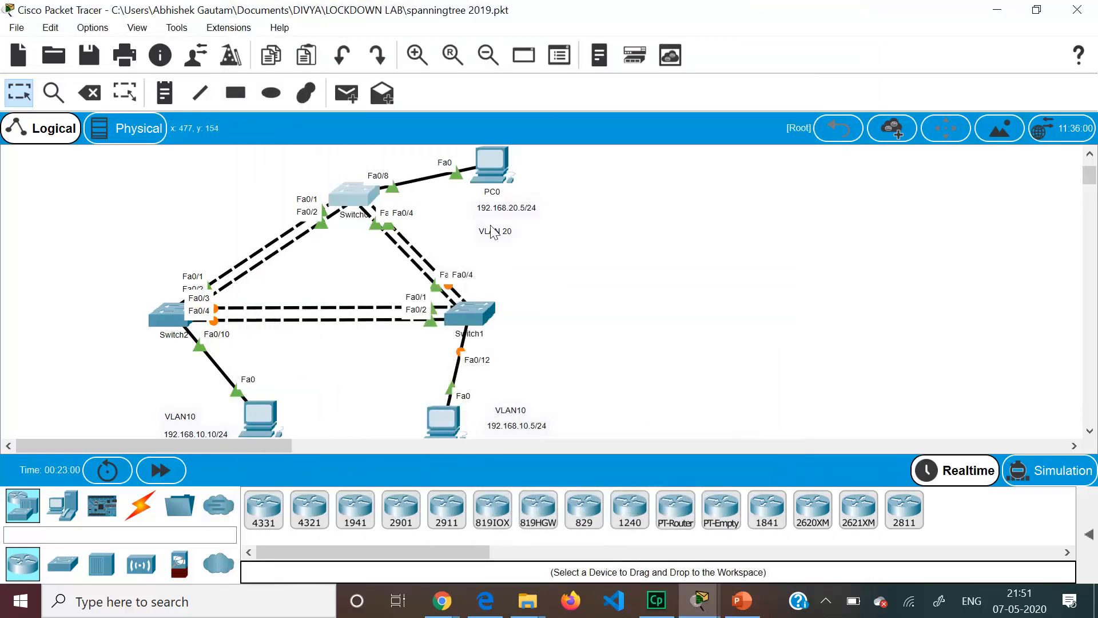
pyautogui.click(361, 199)
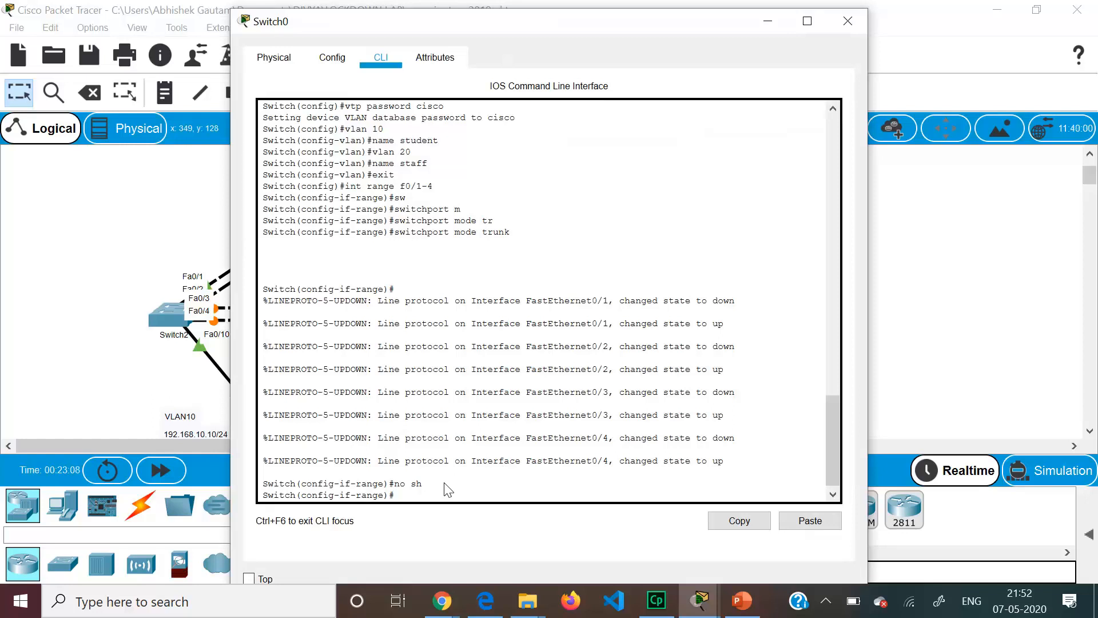
pyautogui.press('Return')
pyautogui.press('Return')
pyautogui.write('exit')
pyautogui.press('Return')
pyautogui.write('int f0')
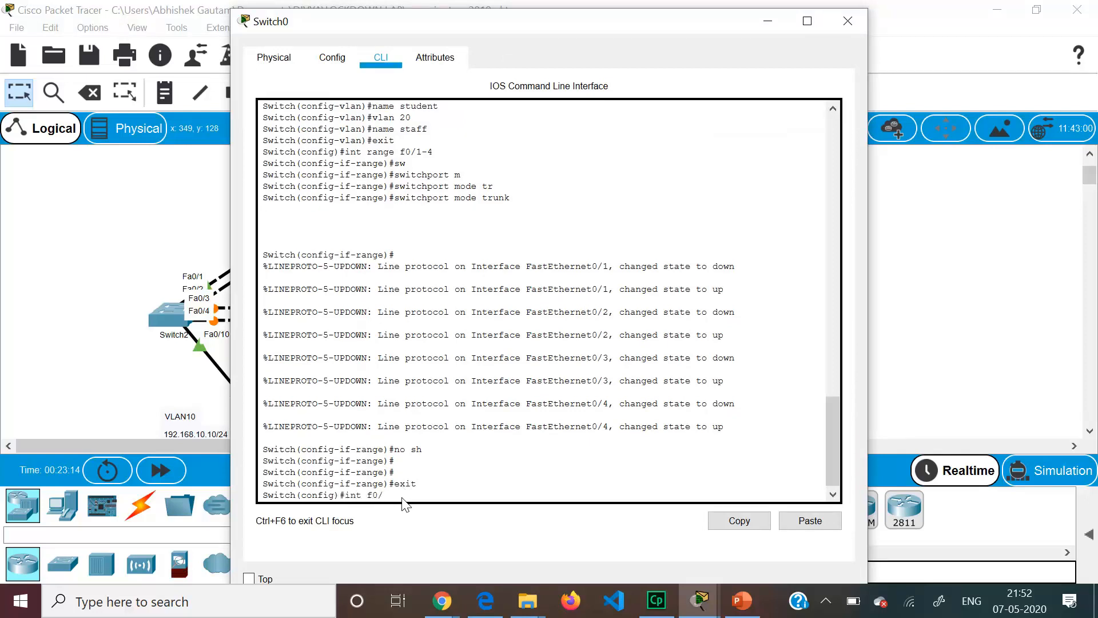
pyautogui.write('/8')
pyautogui.press('Return')
# - Set Fa0/8 to switchport access mode
pyautogui.write('sw')
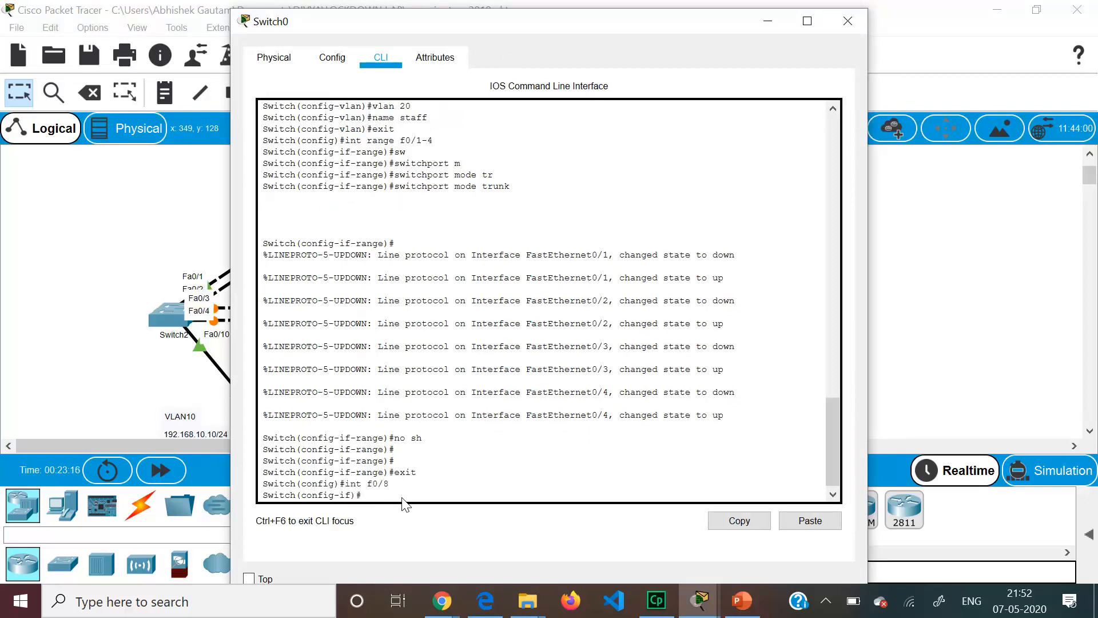
pyautogui.press('Tab')
pyautogui.write('m')
pyautogui.press('Tab')
pyautogui.write('ac')
pyautogui.press('Tab')
pyautogui.press('Return')
# - Put Fa0/8 in VLAN 20, enable it with no shutdown, and show the requirements slide
pyautogui.write('sw')
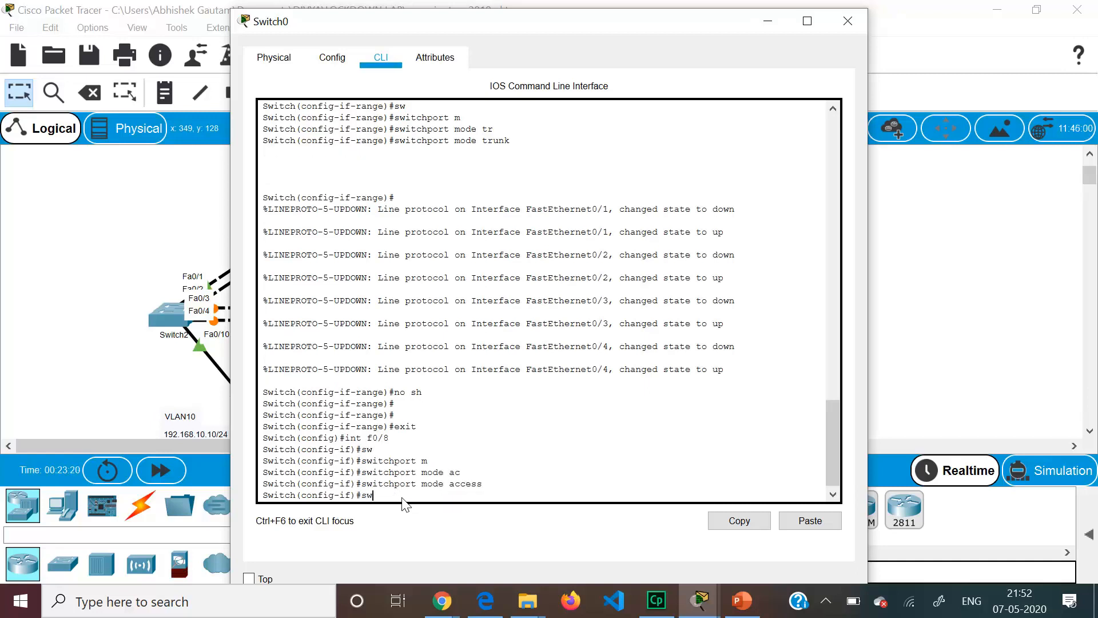
pyautogui.press('Tab')
pyautogui.write('ac')
pyautogui.press('Tab')
pyautogui.write('vlan ')
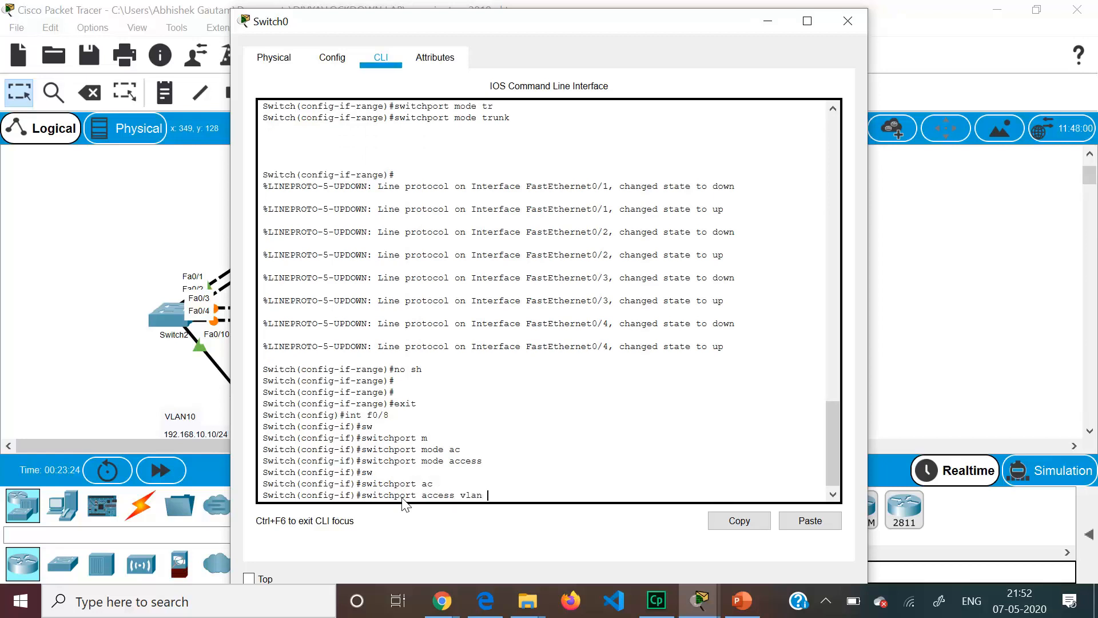
pyautogui.write('20')
pyautogui.press('Return')
pyautogui.write('no sh')
pyautogui.press('Return')
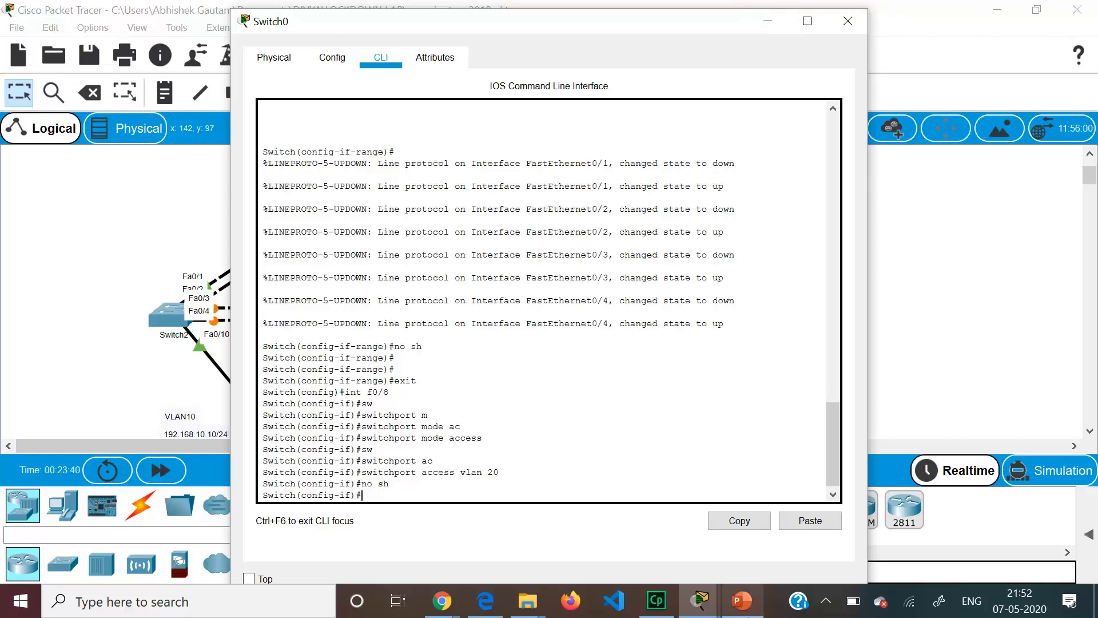
pyautogui.moveTo(742, 601)
pyautogui.click(762, 527)
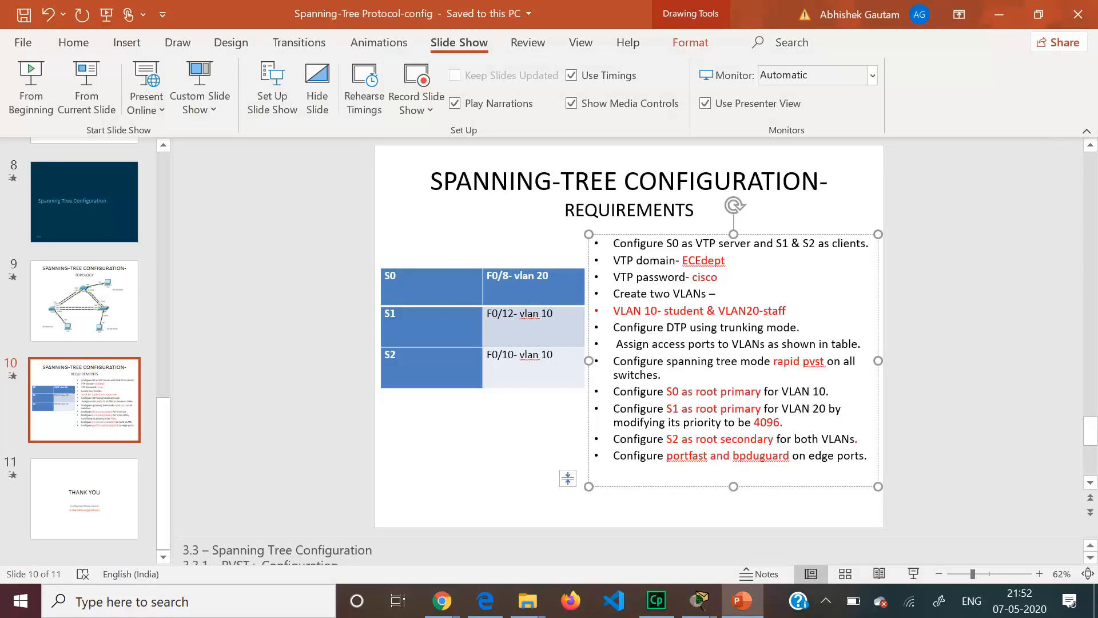
# - Review the rapid pvst, root primary and 4096 requirements, deleting 'primary' from the S1 bullet
pyautogui.moveTo(774, 361); pyautogui.dragTo(827, 361)
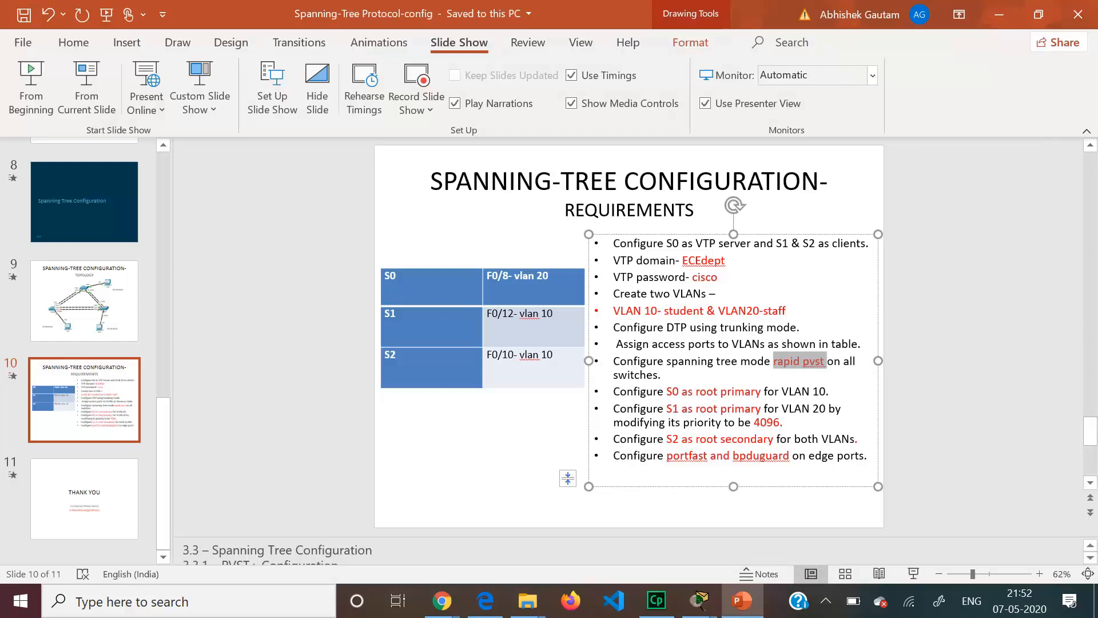
pyautogui.click(761, 408)
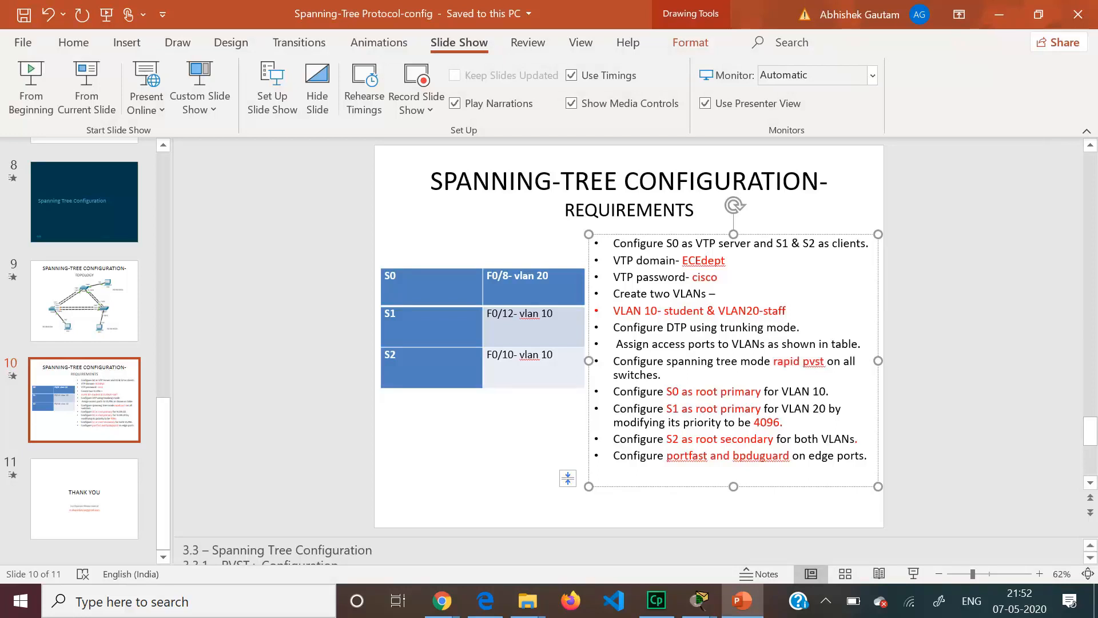
pyautogui.press('BackSpace')
pyautogui.press('BackSpace')
pyautogui.press('BackSpace')
pyautogui.press('BackSpace')
pyautogui.press('BackSpace')
pyautogui.press('BackSpace')
pyautogui.press('BackSpace')
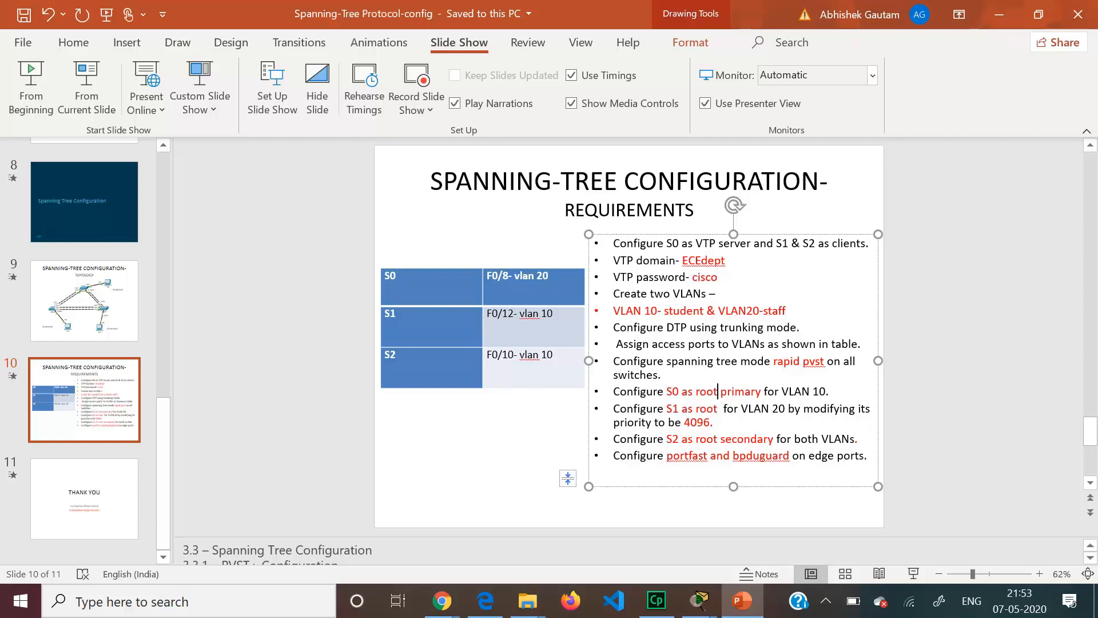
pyautogui.moveTo(696, 392); pyautogui.dragTo(763, 392)
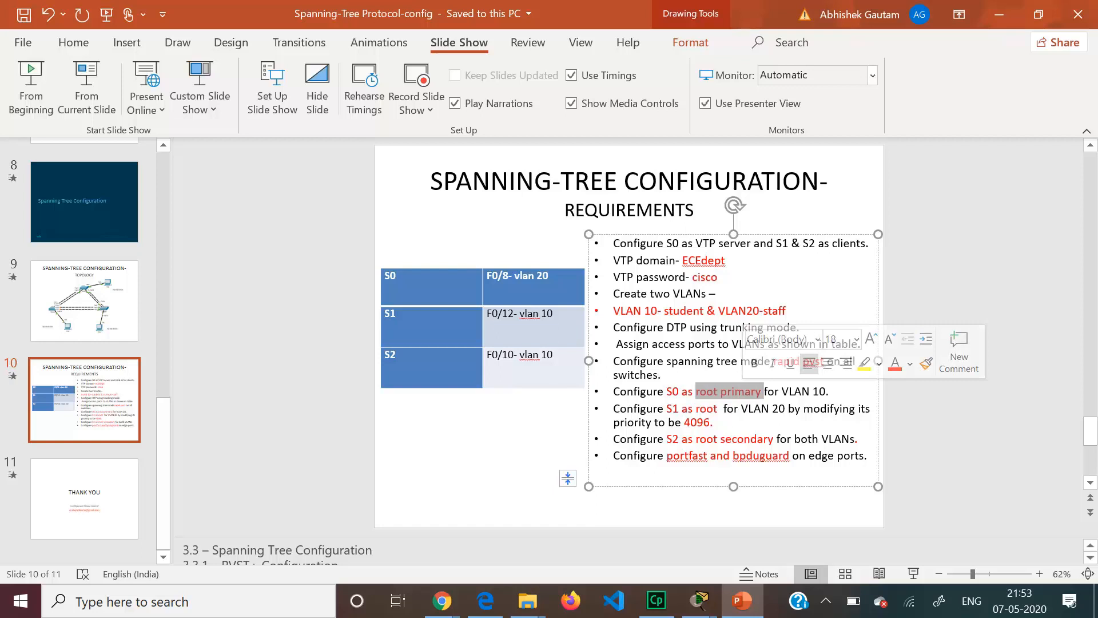
pyautogui.click(714, 422)
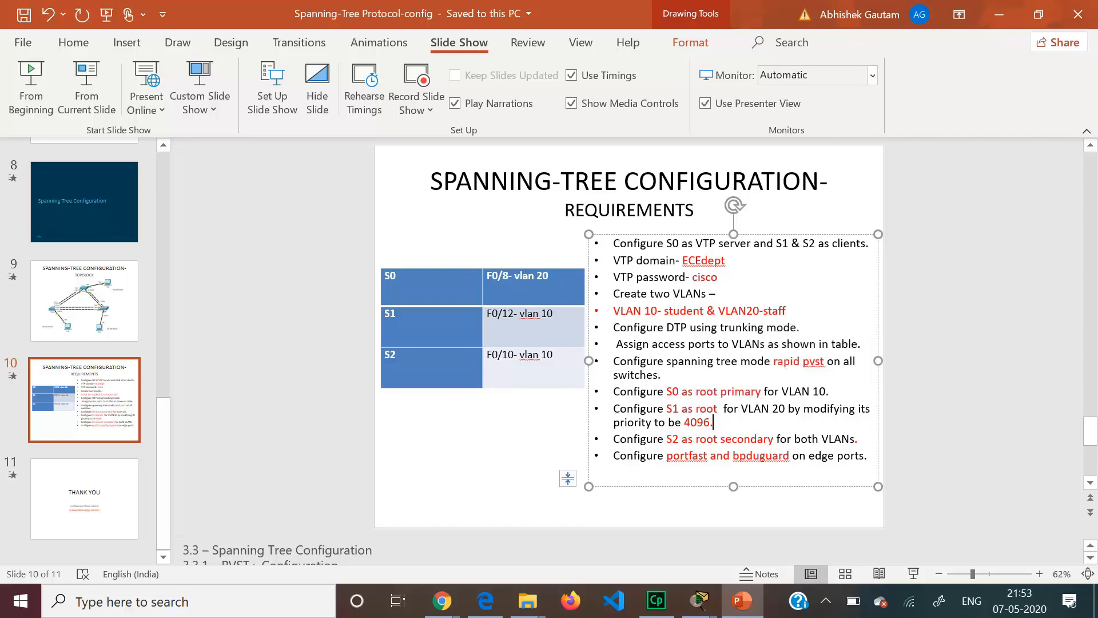
pyautogui.moveTo(714, 422); pyautogui.dragTo(691, 420)
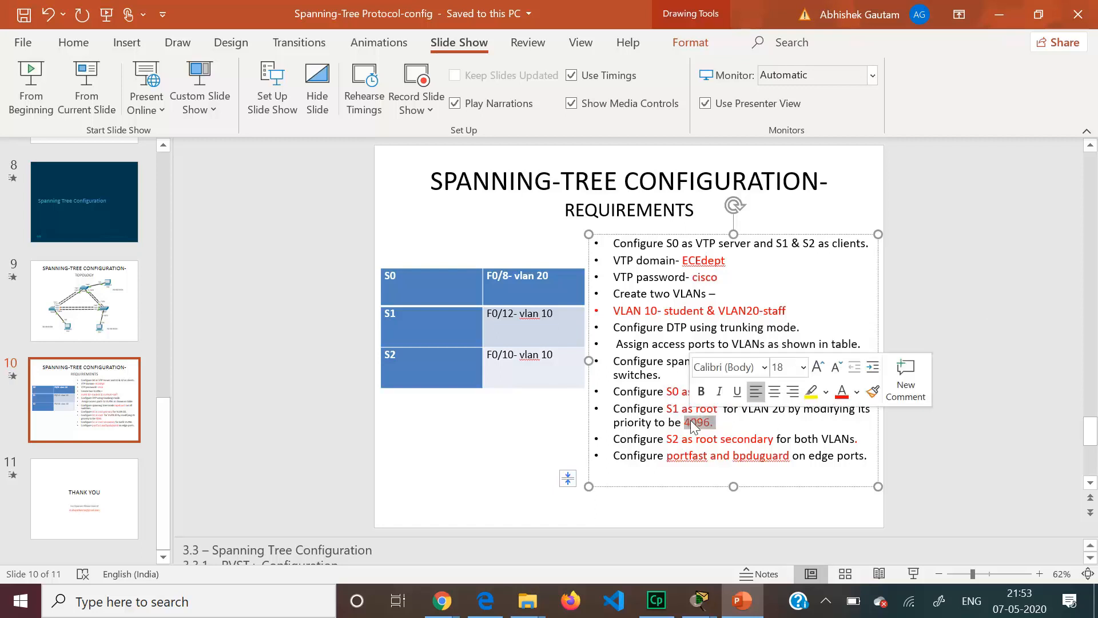
pyautogui.click(713, 422)
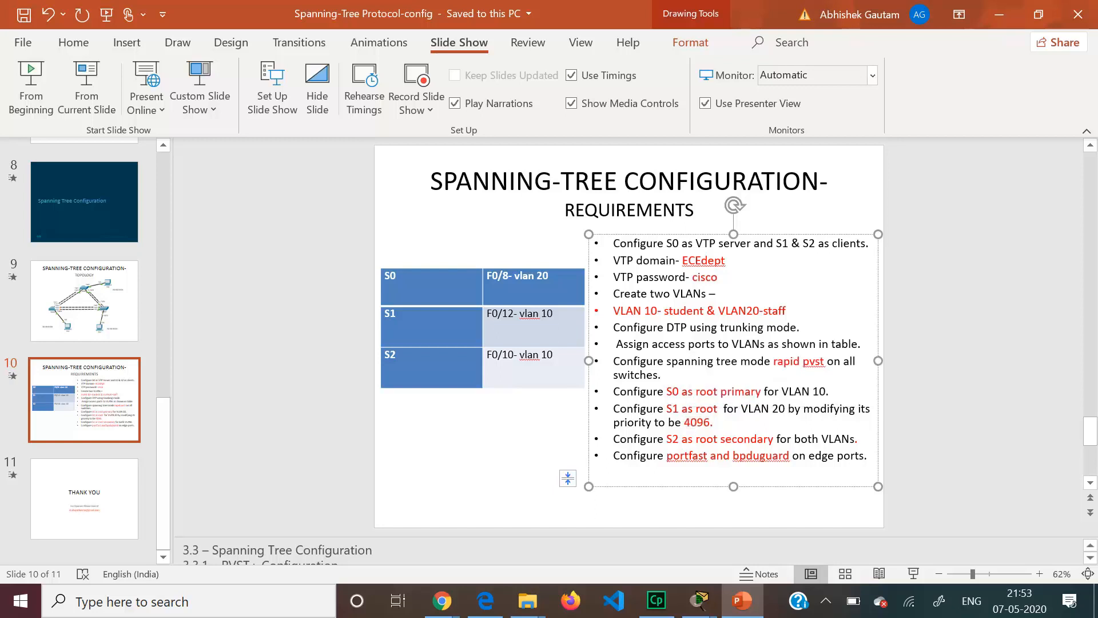
pyautogui.click(999, 13)
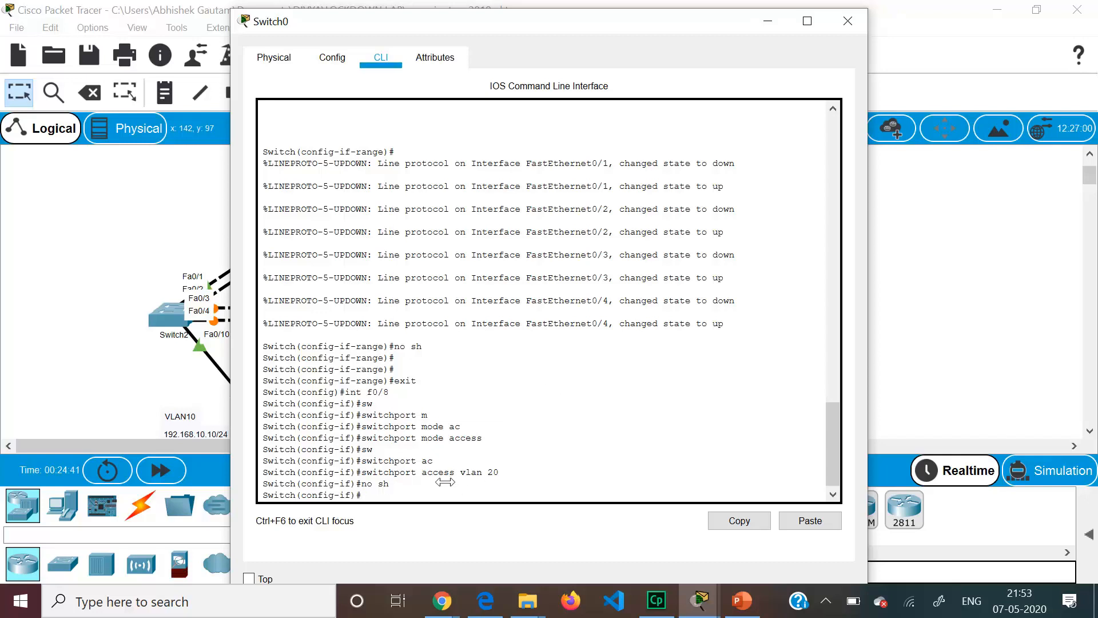
# - On Switch0, set spanning-tree mode rapid-pvst and make it root primary for VLAN 10
pyautogui.press('Return')
pyautogui.press('Return')
pyautogui.write('exi')
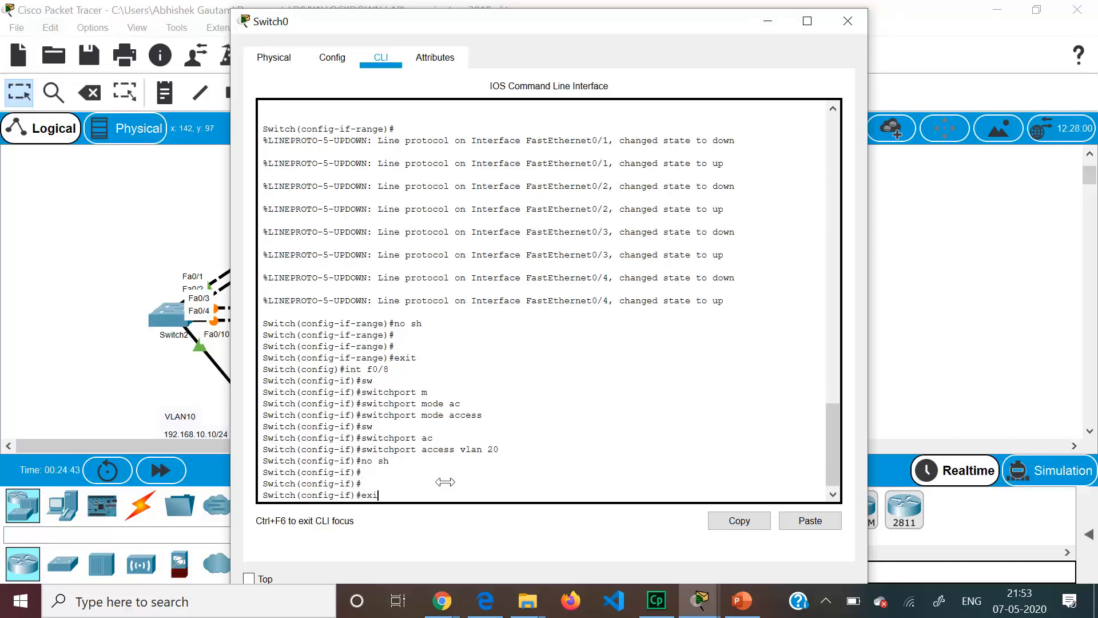
pyautogui.write('t')
pyautogui.press('Return')
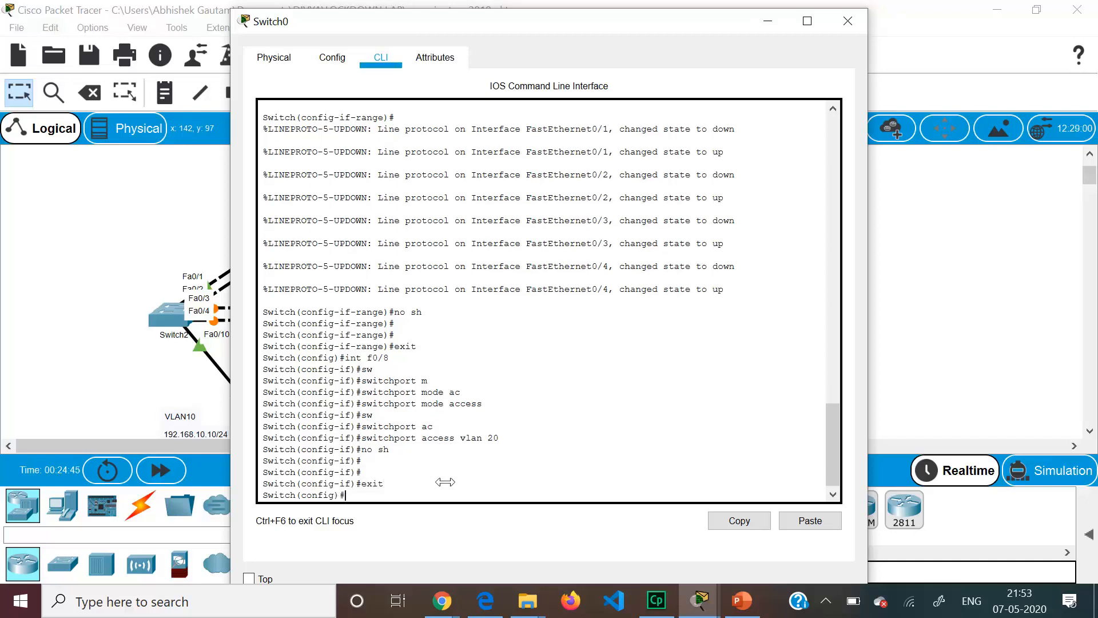
pyautogui.write('spanning-tree mode ra')
pyautogui.press('Tab')
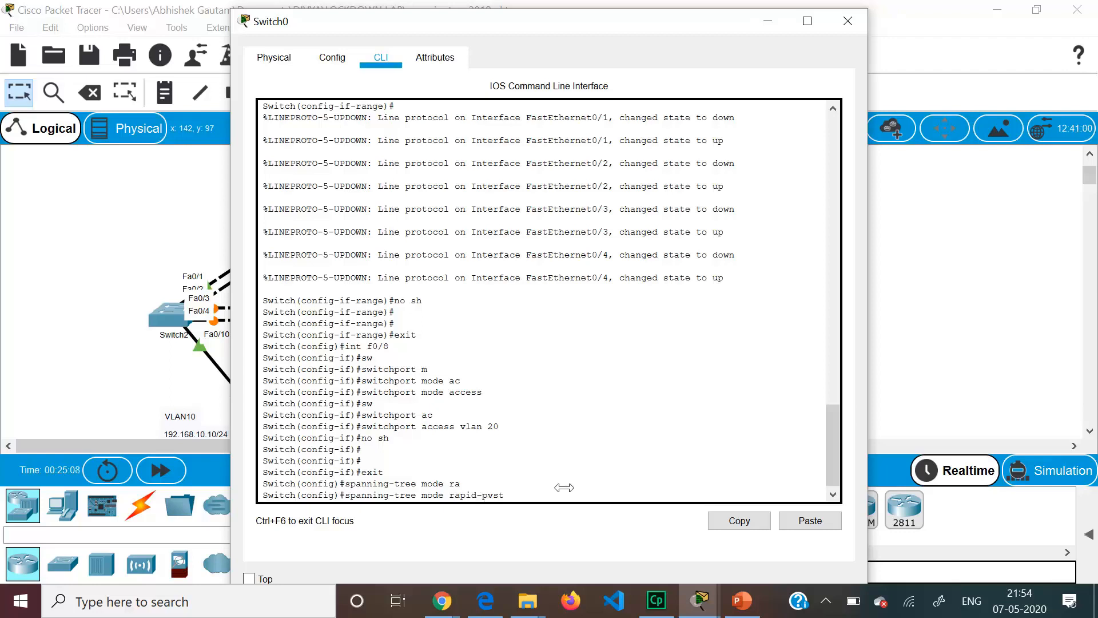
pyautogui.press('Return')
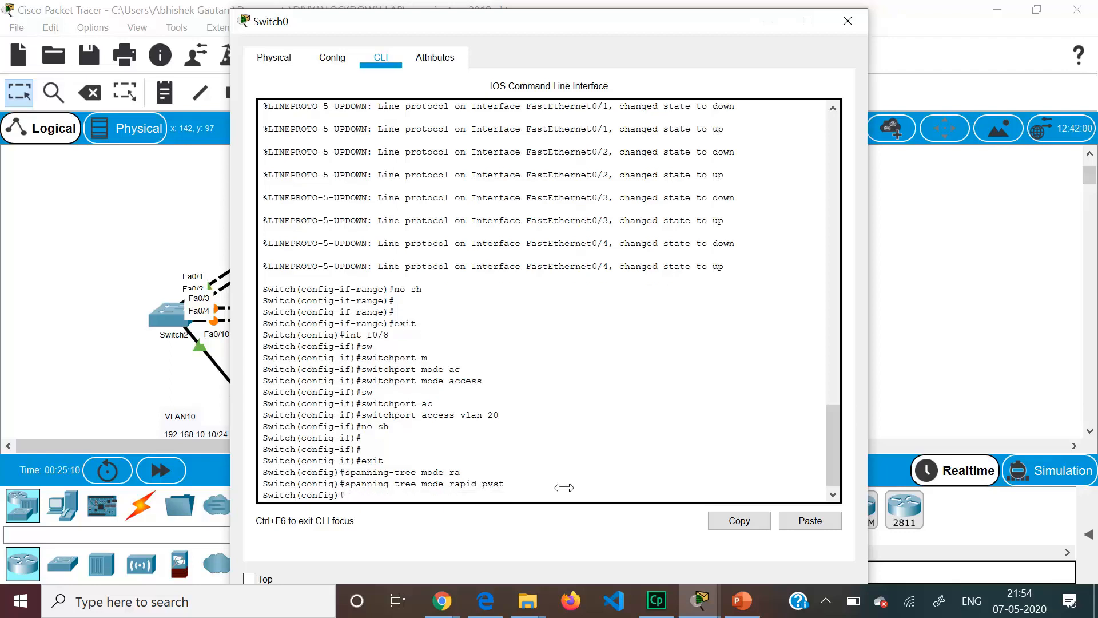
pyautogui.write('spanning-tree vlan 10 root primary')
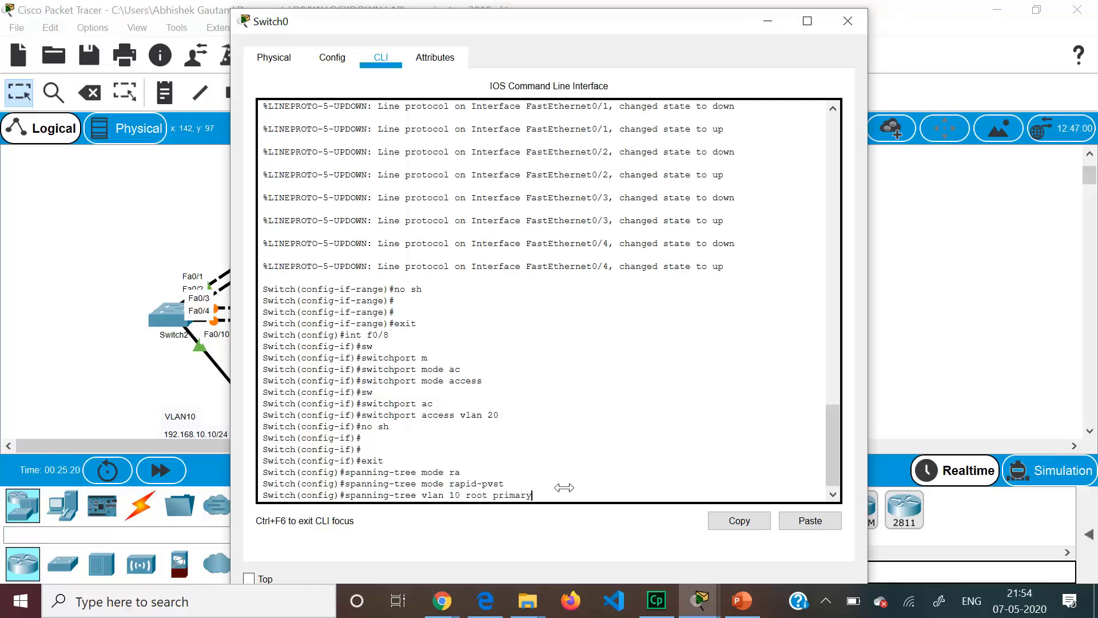
pyautogui.press('Return')
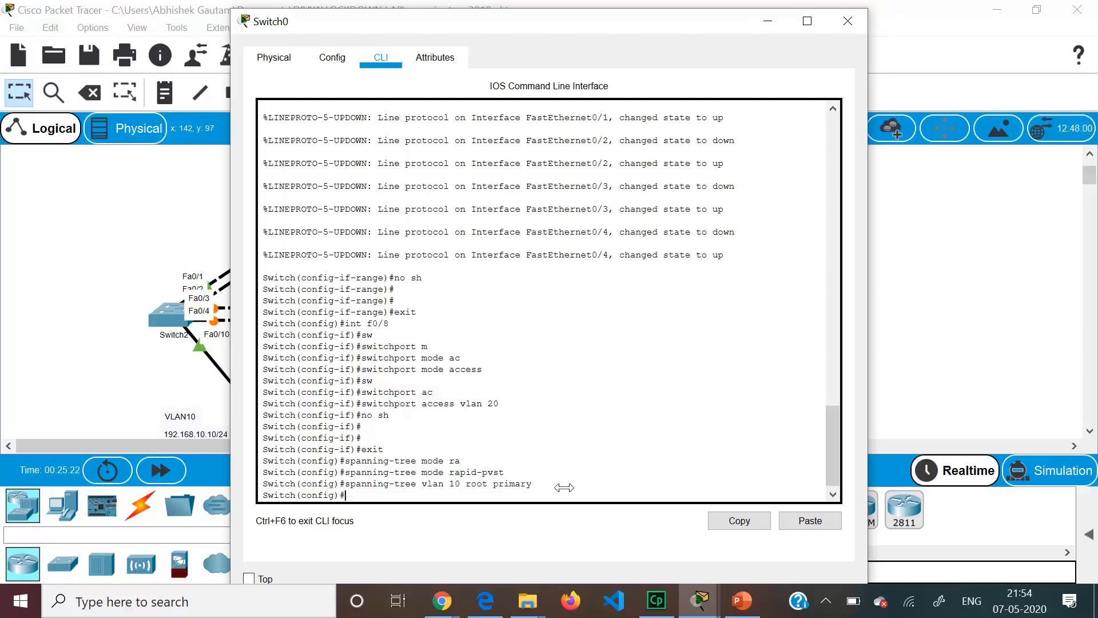
pyautogui.write('e')
pyautogui.click(74, 236)
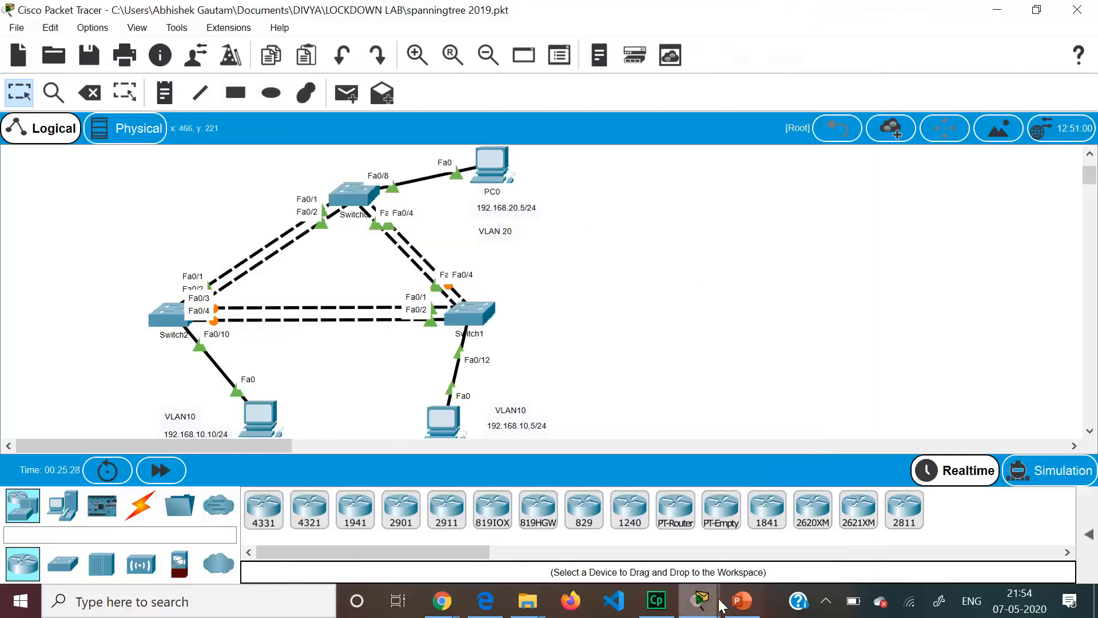
pyautogui.click(742, 601)
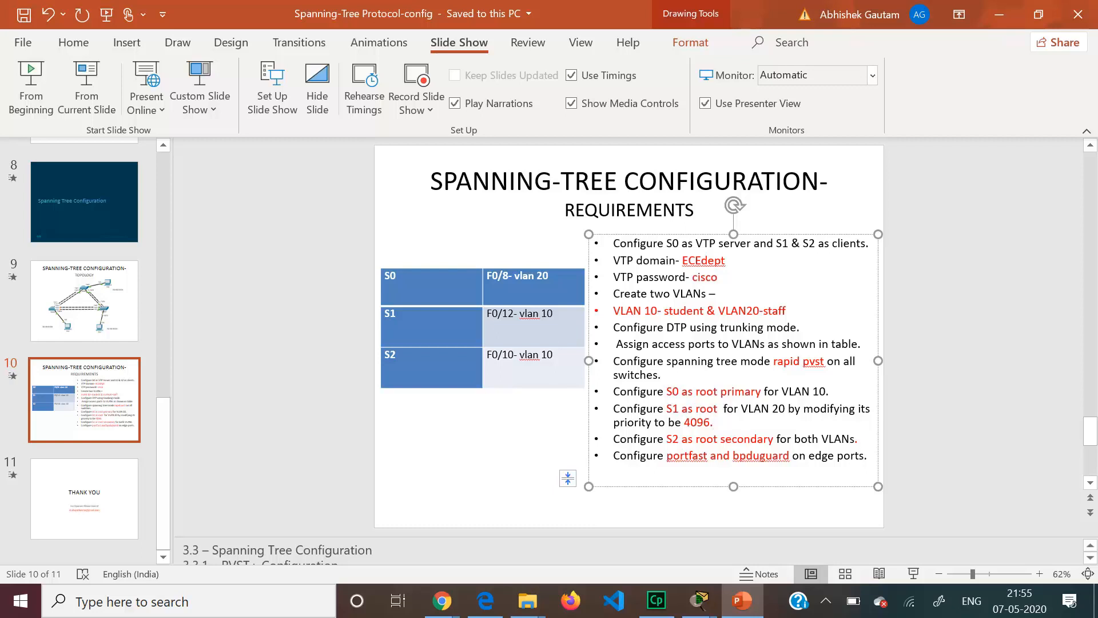
pyautogui.moveTo(614, 409); pyautogui.dragTo(723, 408)
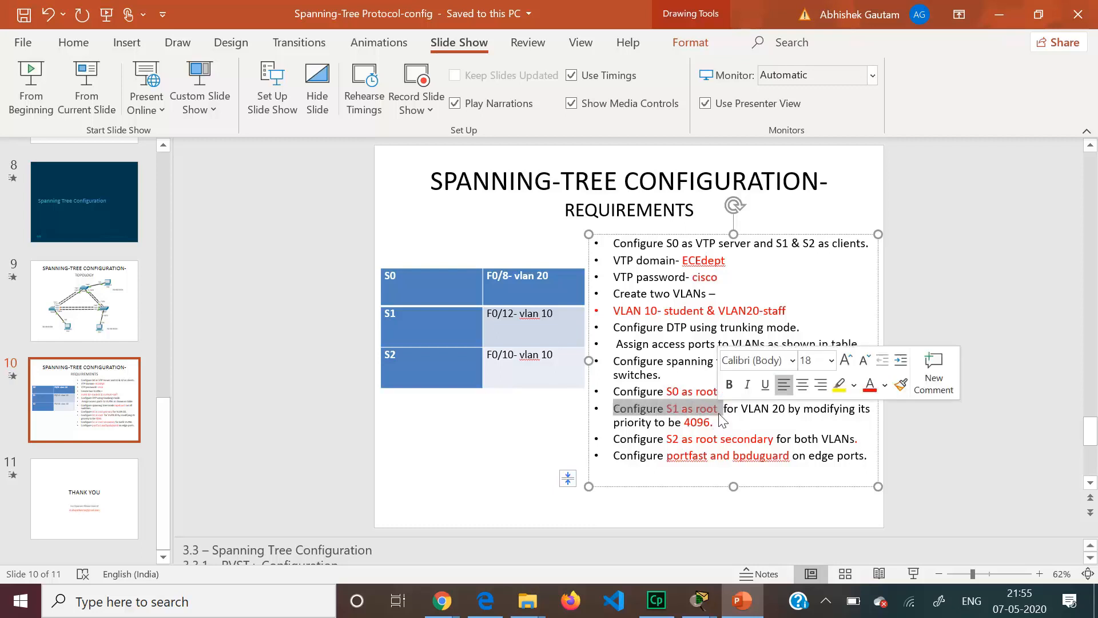
pyautogui.click(998, 15)
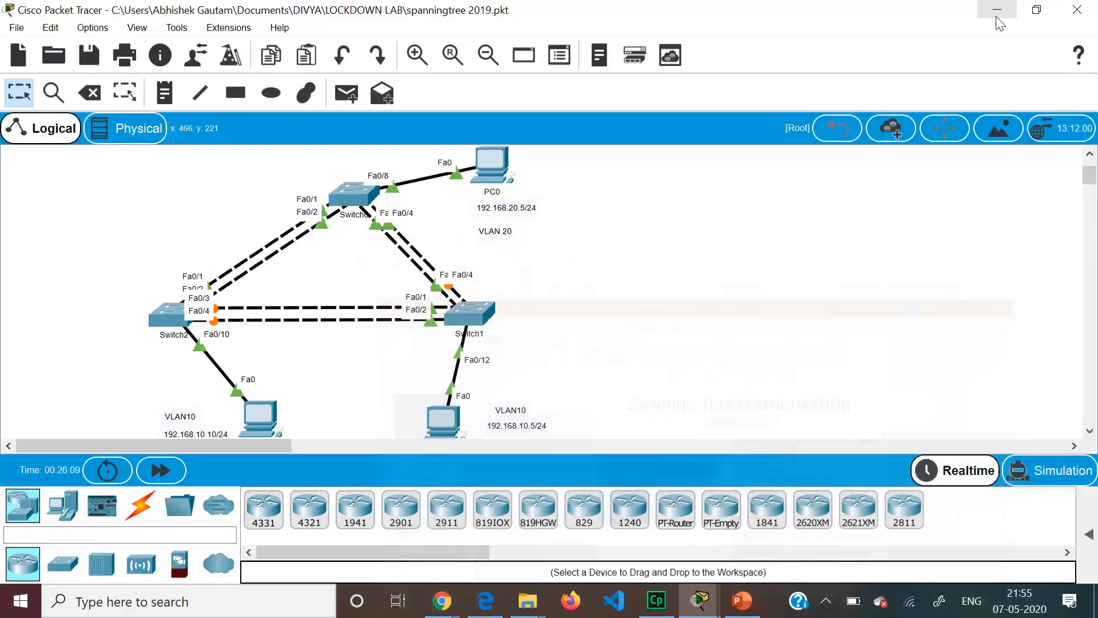
# - Open Switch1's console and set spanning-tree mode to rapid-pvst
pyautogui.click(474, 311)
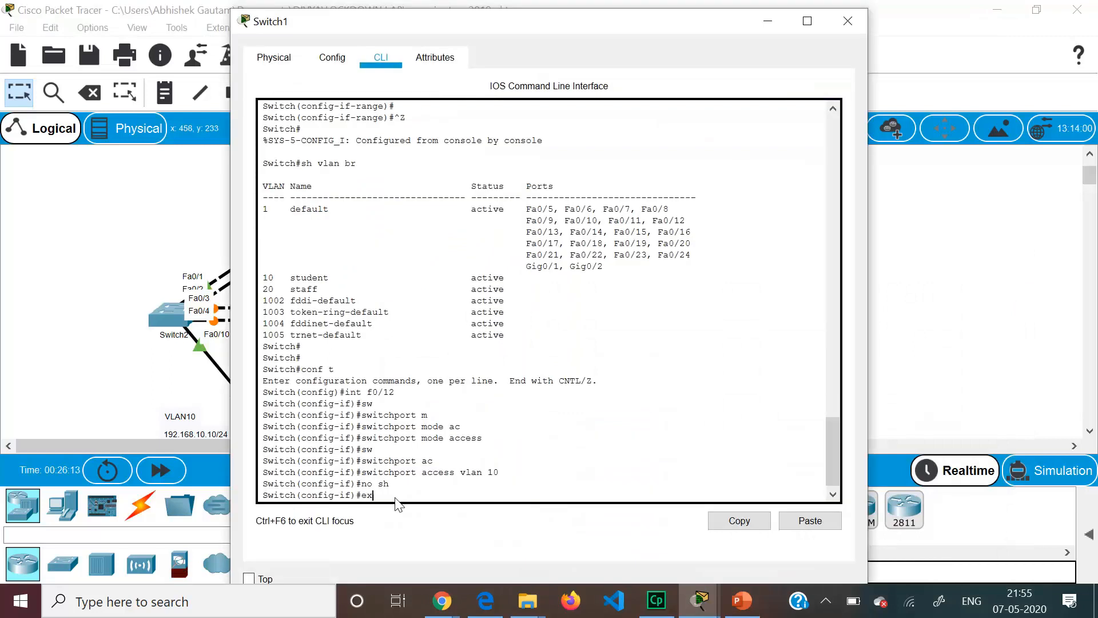
pyautogui.press('Return')
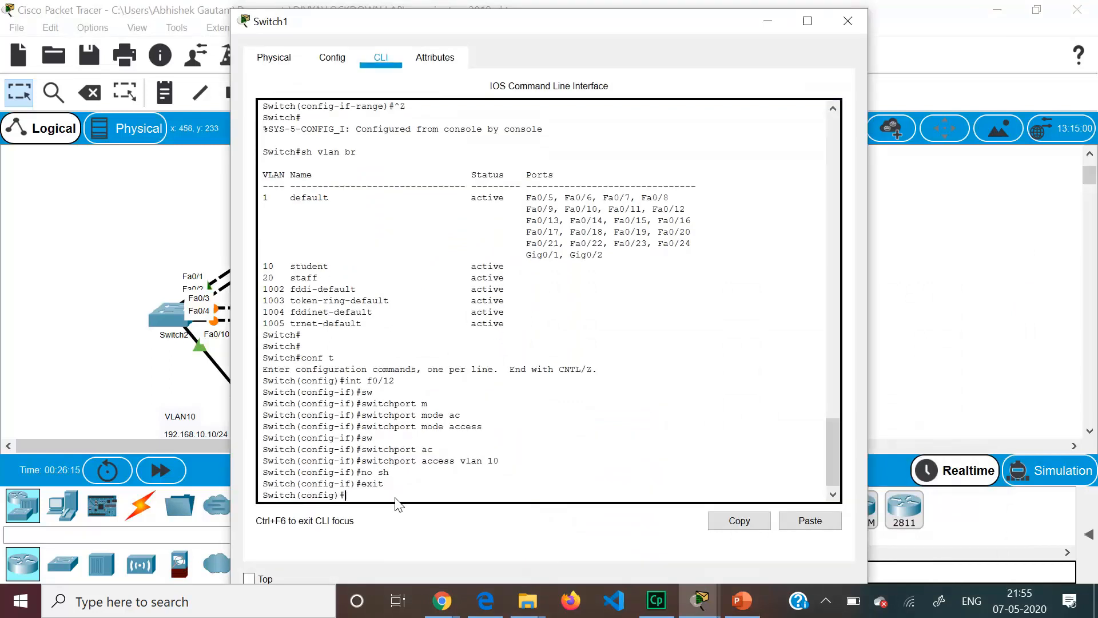
pyautogui.write('spanning-tree mode ra')
pyautogui.press('Tab')
pyautogui.press('Return')
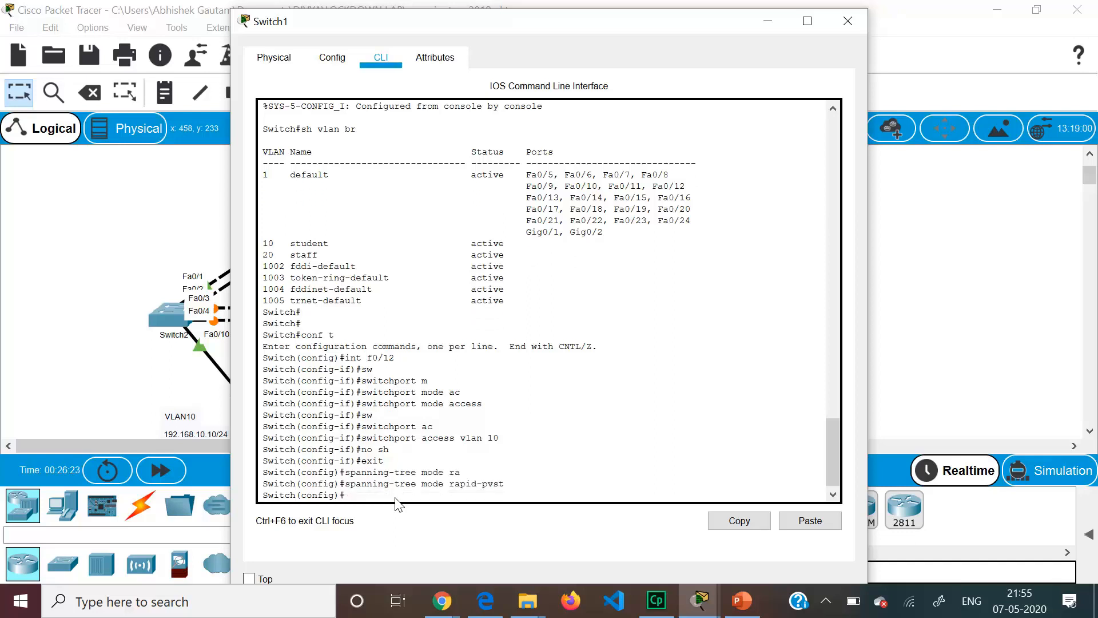
# - Set Switch1's VLAN 20 spanning-tree priority to 4096, checking the slide for the value
pyautogui.write('span')
pyautogui.press('Tab')
pyautogui.write('vl')
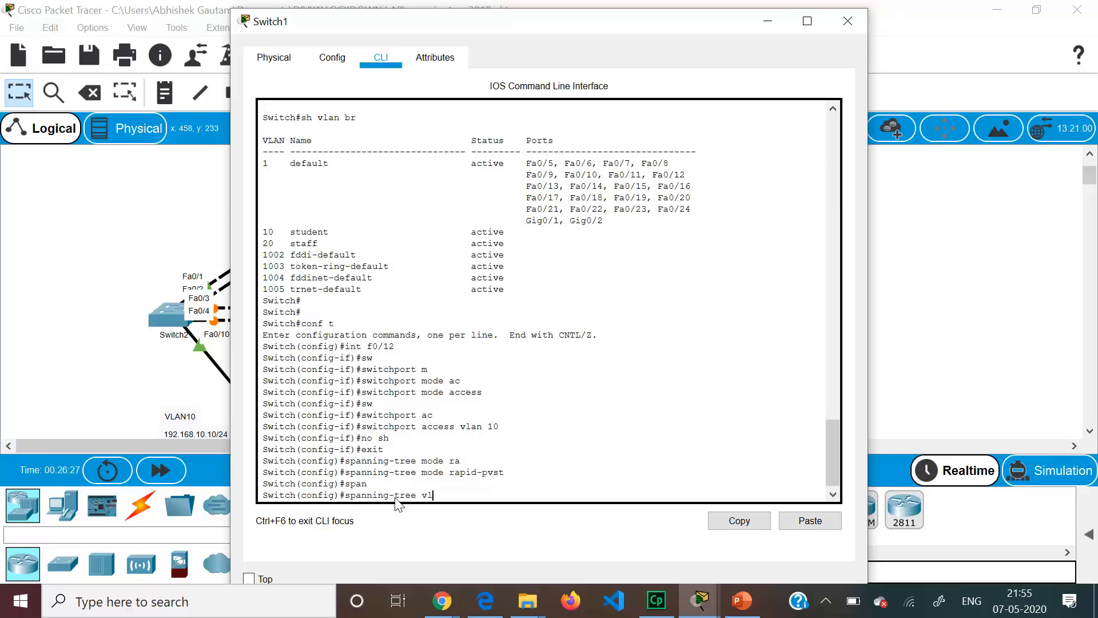
pyautogui.write('an 20 priority')
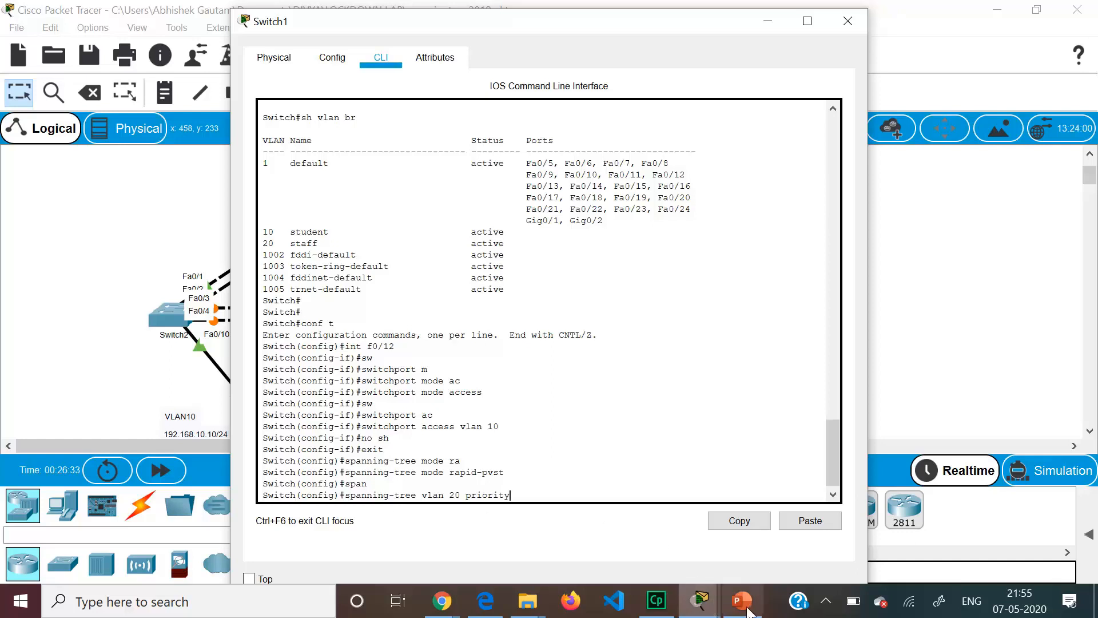
pyautogui.moveTo(742, 601)
pyautogui.click(764, 541)
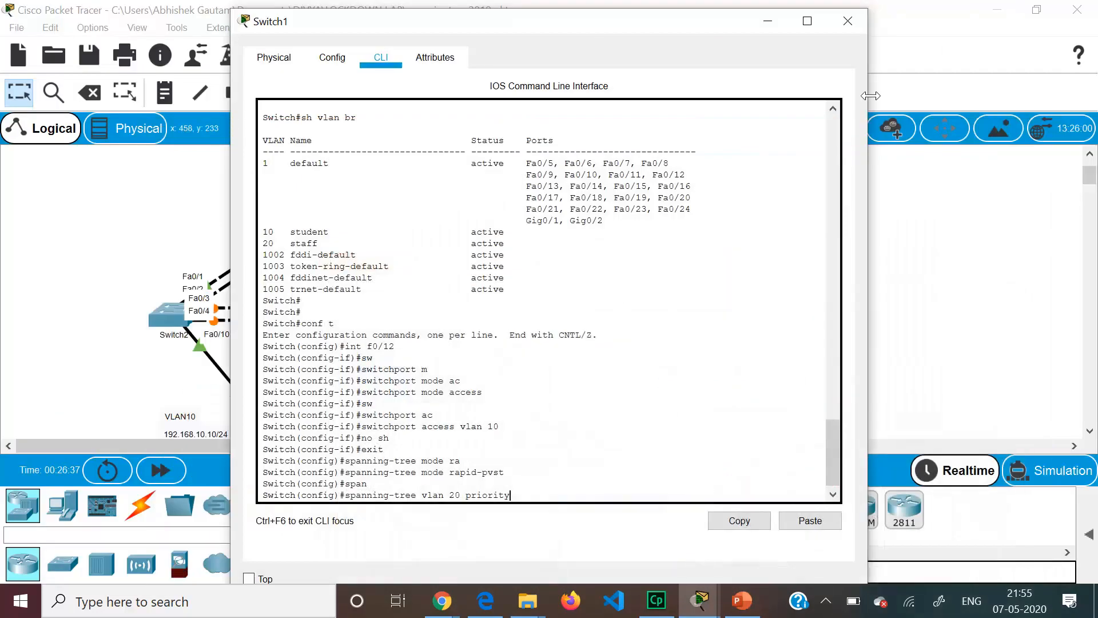
pyautogui.click(999, 15)
pyautogui.write('4096')
pyautogui.press('Return')
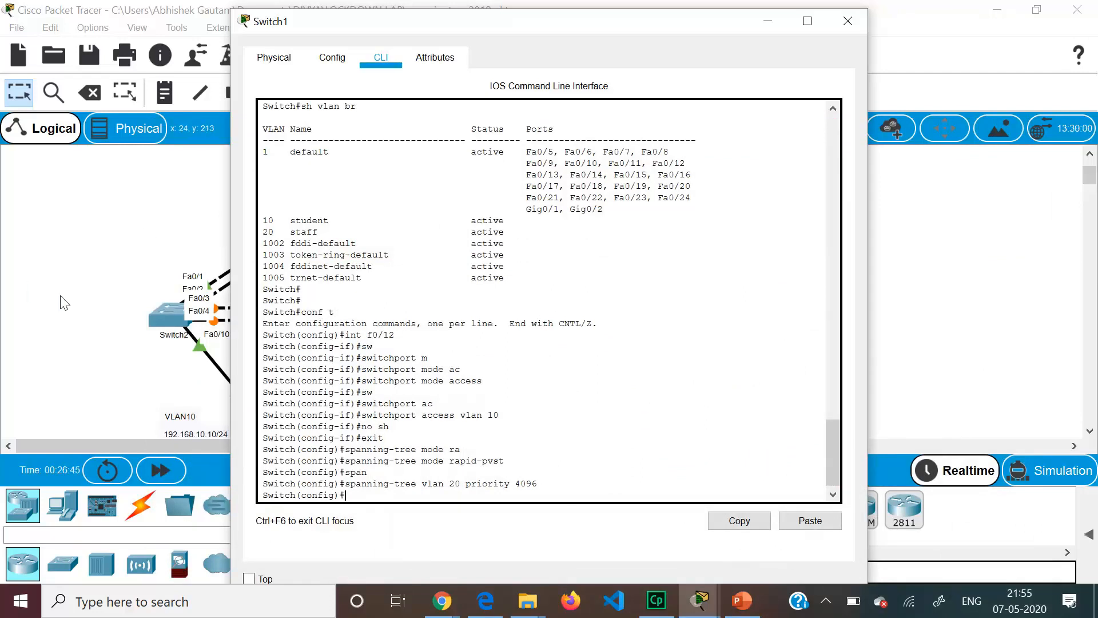
pyautogui.click(74, 309)
# - Open Switch2's console and set spanning-tree mode to rapid-pvst
pyautogui.click(163, 311)
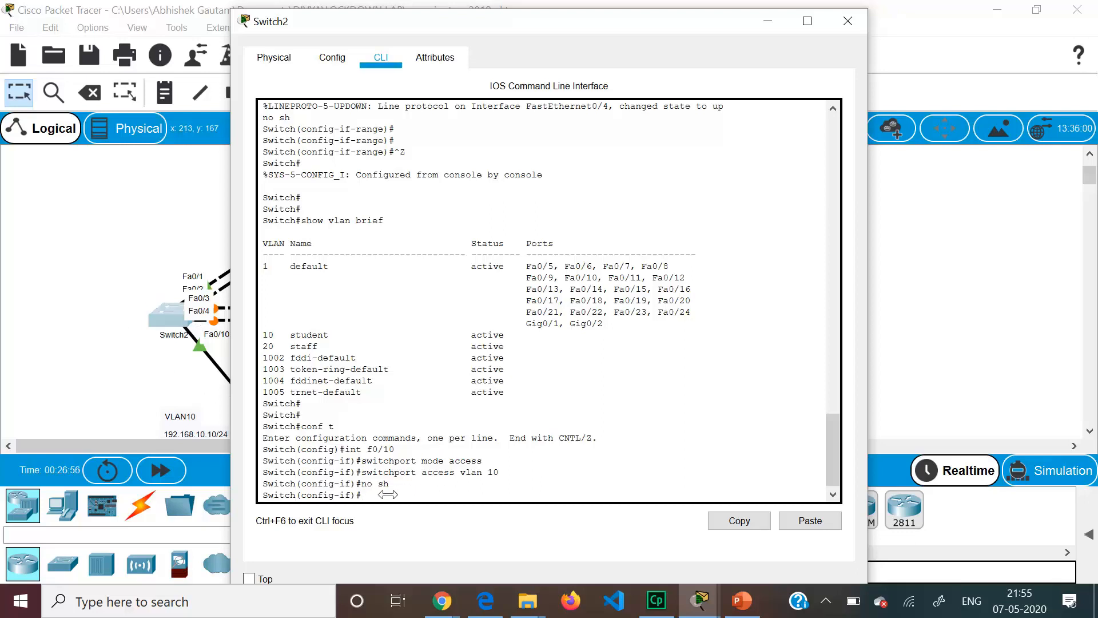
pyautogui.write('exi')
pyautogui.write('t')
pyautogui.press('Return')
pyautogui.write('span')
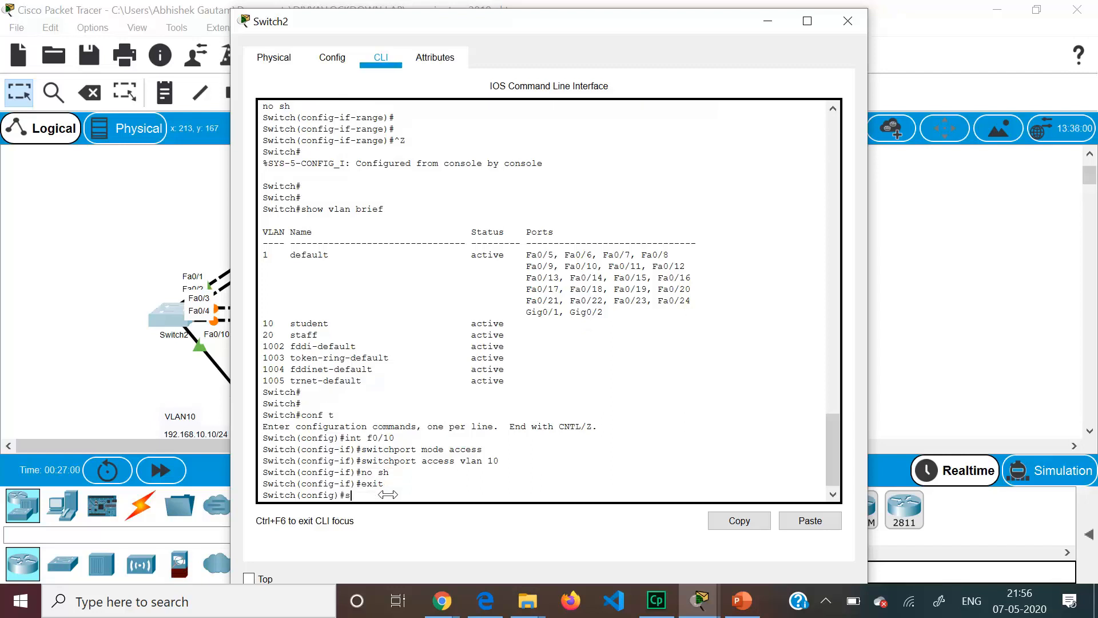
pyautogui.press('Tab')
pyautogui.write('m')
pyautogui.press('Tab')
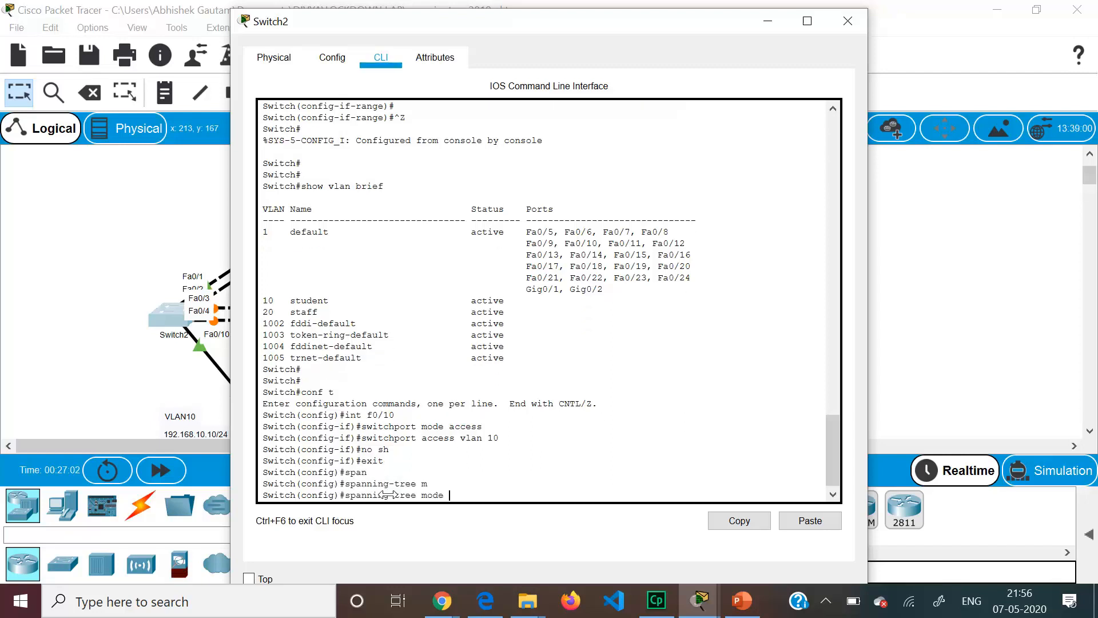
pyautogui.write('r')
pyautogui.press('Tab')
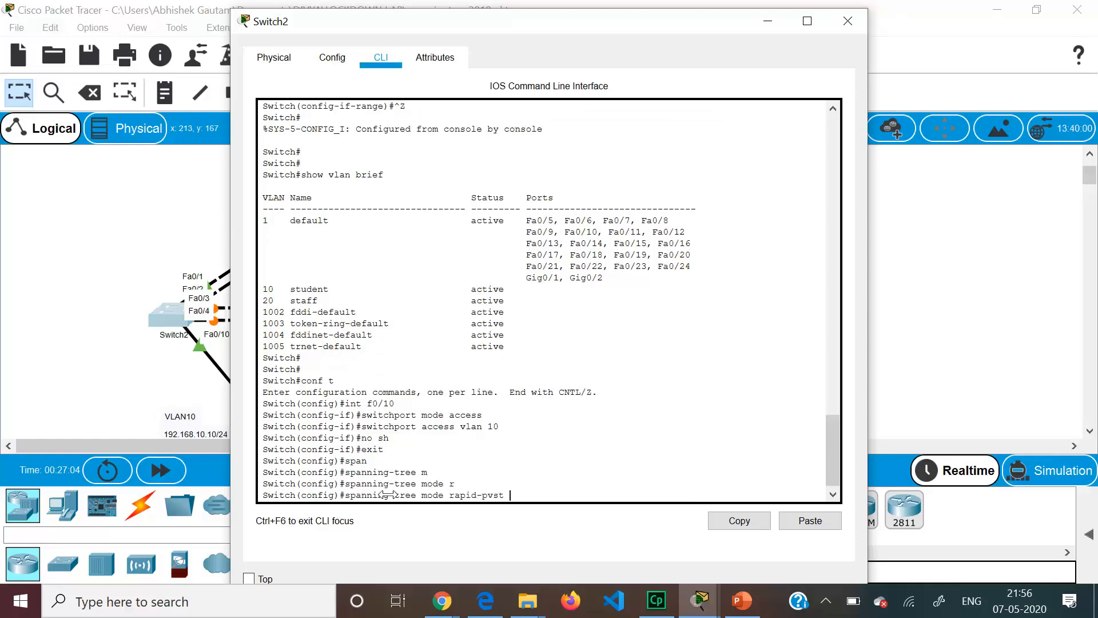
pyautogui.press('Return')
# - Make Switch2 root secondary for VLANs 10 and 20, then bring up the requirements slide
pyautogui.write('sp')
pyautogui.press('Tab')
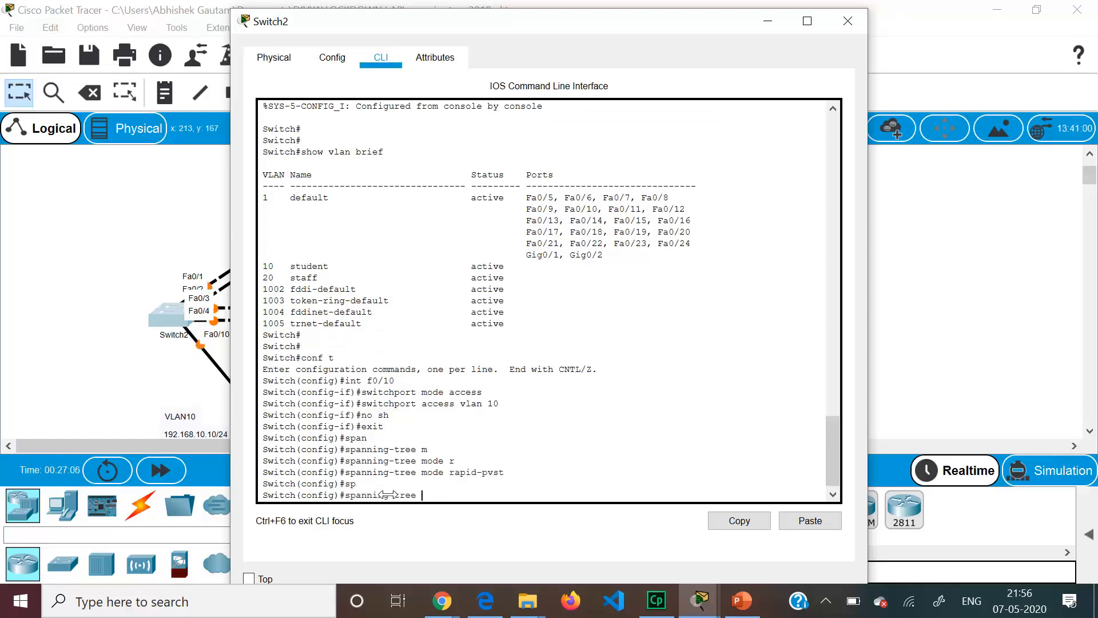
pyautogui.write('vlan 10,20 root se')
pyautogui.press('Tab')
pyautogui.press('Return')
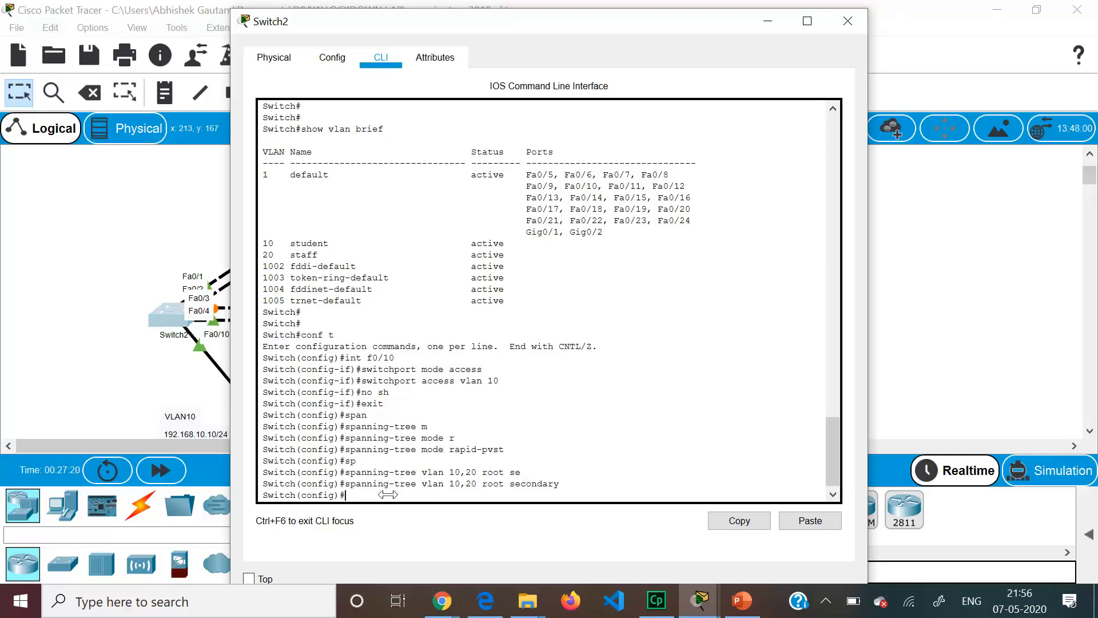
pyautogui.click(849, 21)
pyautogui.moveTo(742, 601)
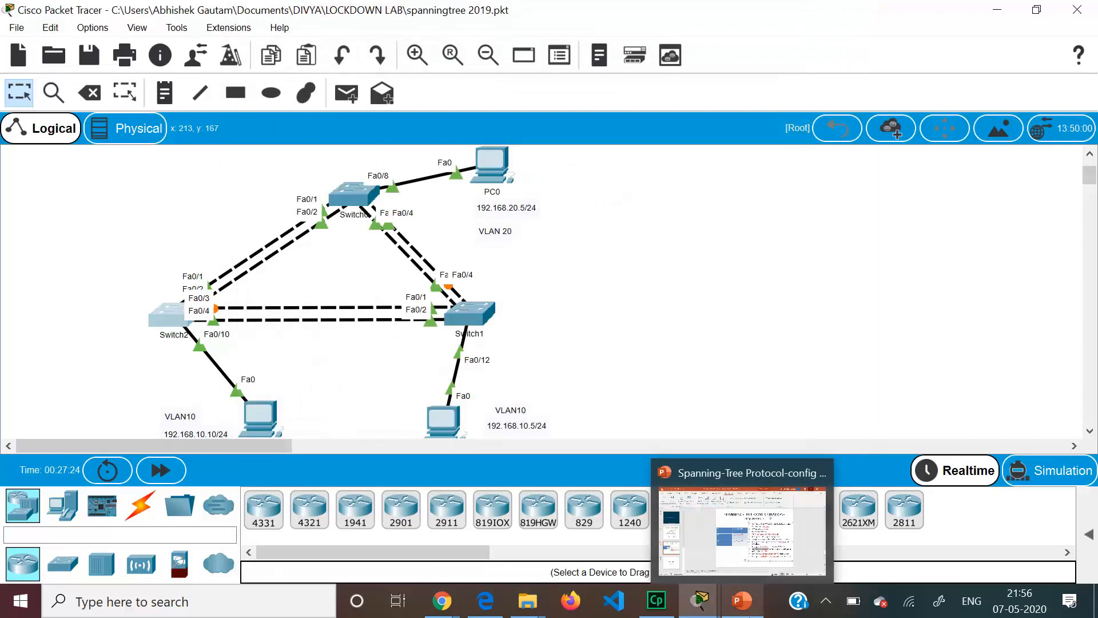
pyautogui.click(777, 516)
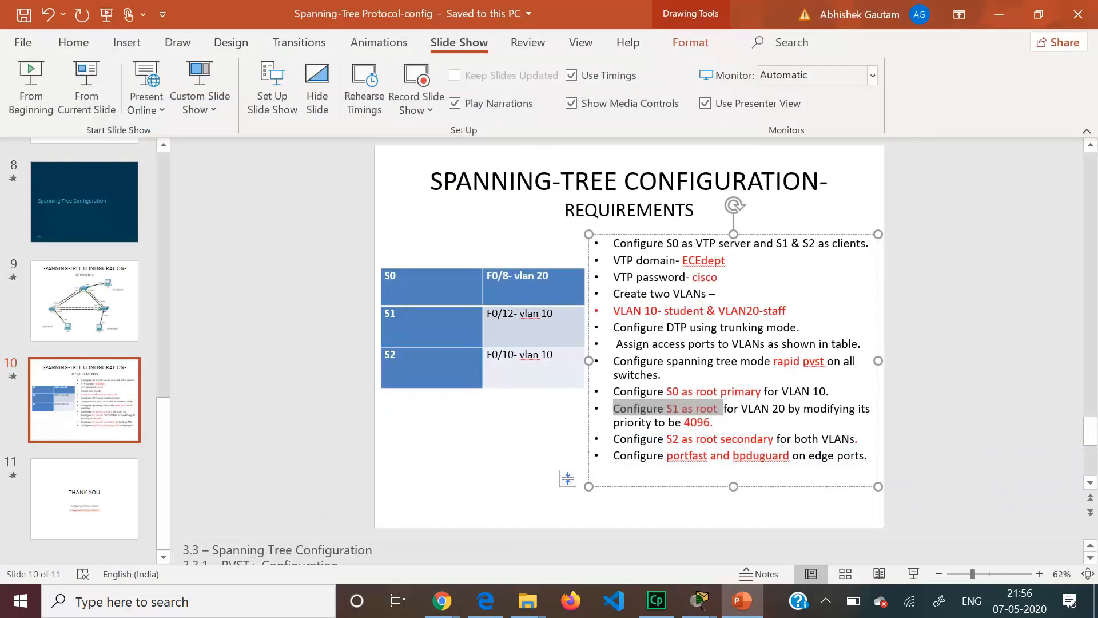
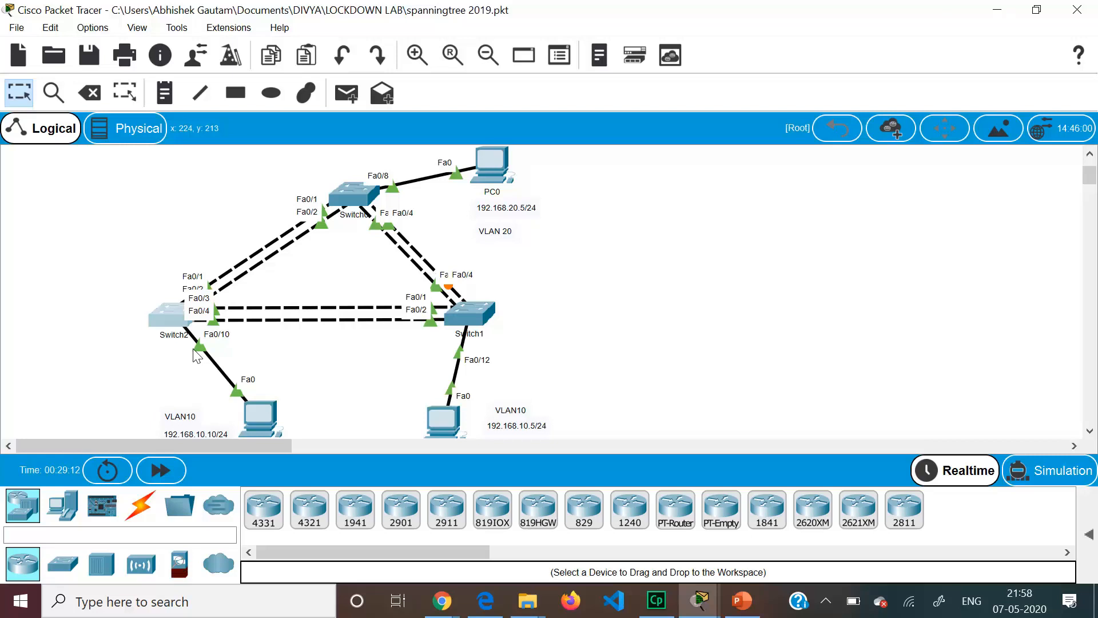
# - On Switch2, enable spanning-tree portfast and BPDU guard on interface Fa0/10
pyautogui.click(163, 319)
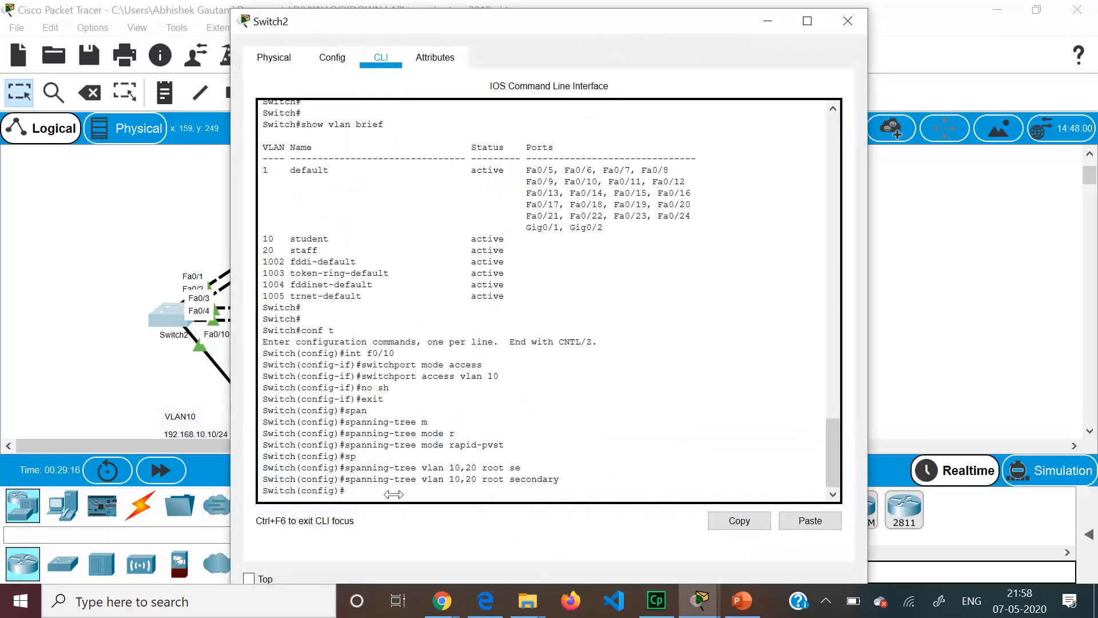
pyautogui.press('Return')
pyautogui.press('Return')
pyautogui.write('in')
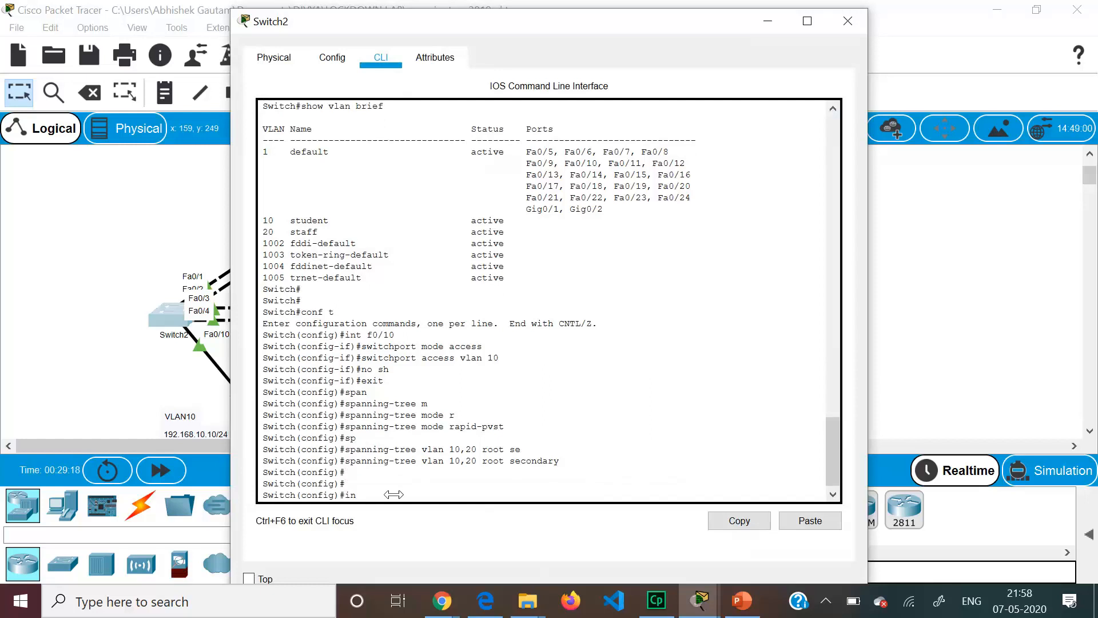
pyautogui.write('t f0/10')
pyautogui.press('Return')
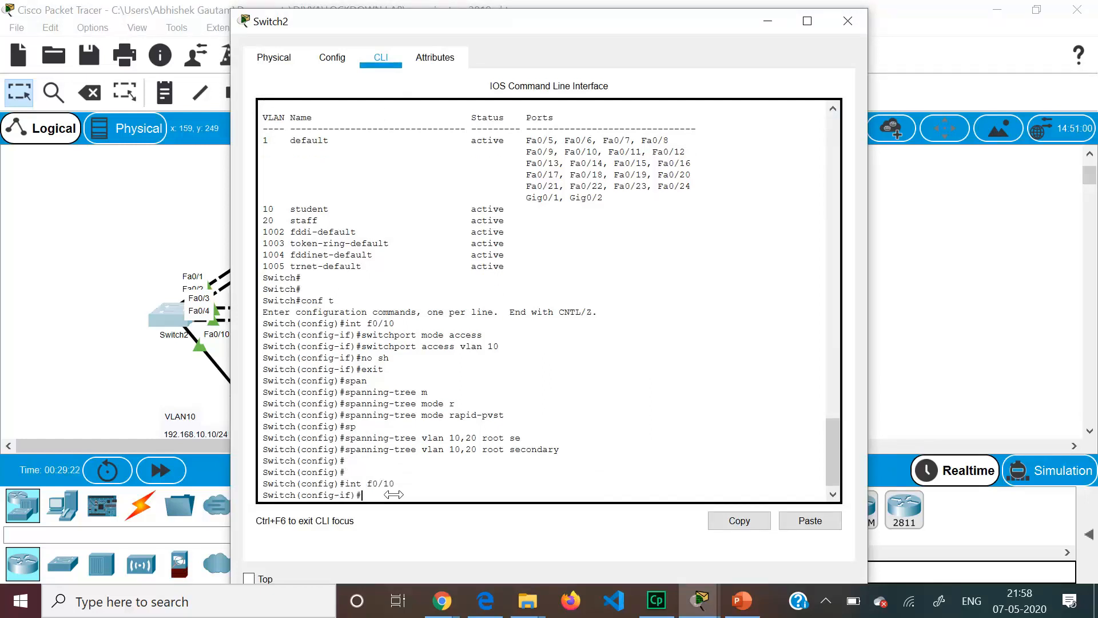
pyautogui.write('spanning-tree portfast')
pyautogui.press('Return')
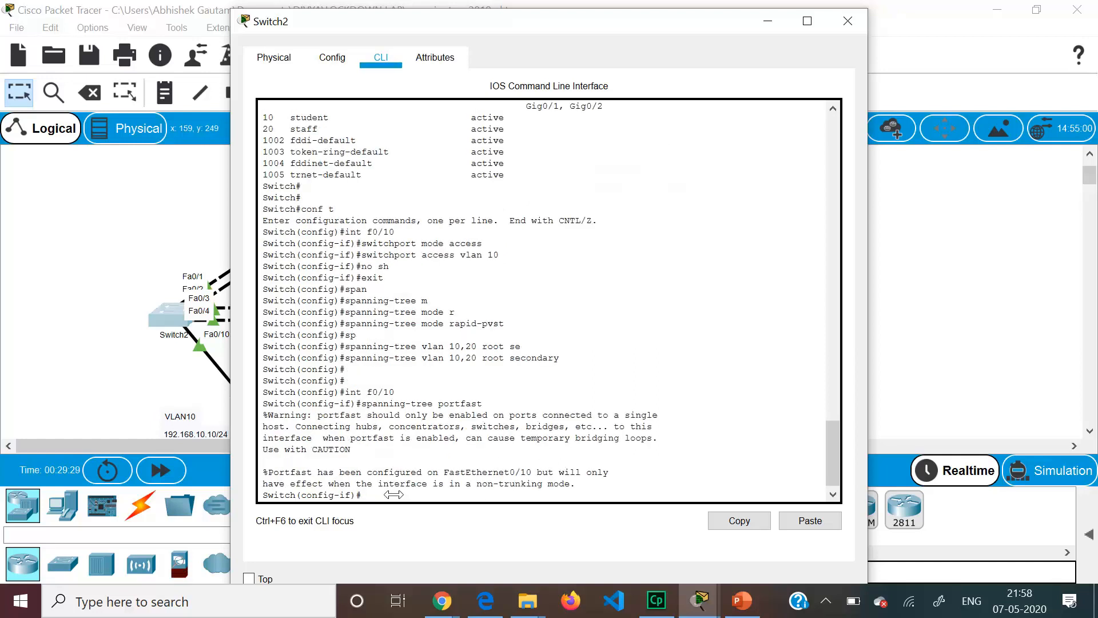
pyautogui.press('Return')
pyautogui.press('Return')
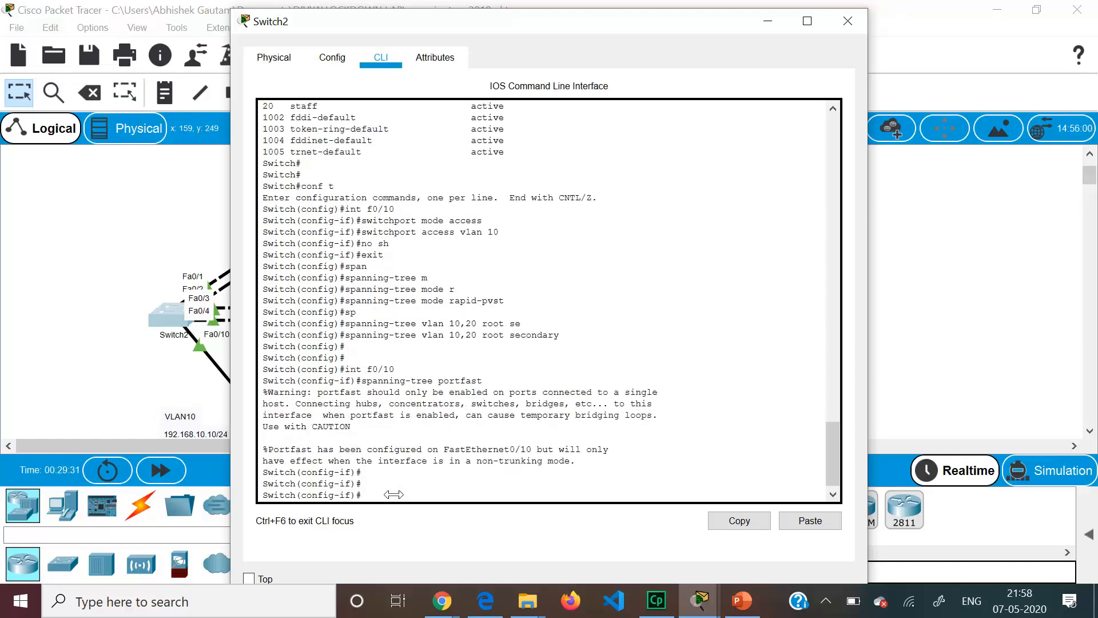
pyautogui.write('spanning-tree bpduguard enable')
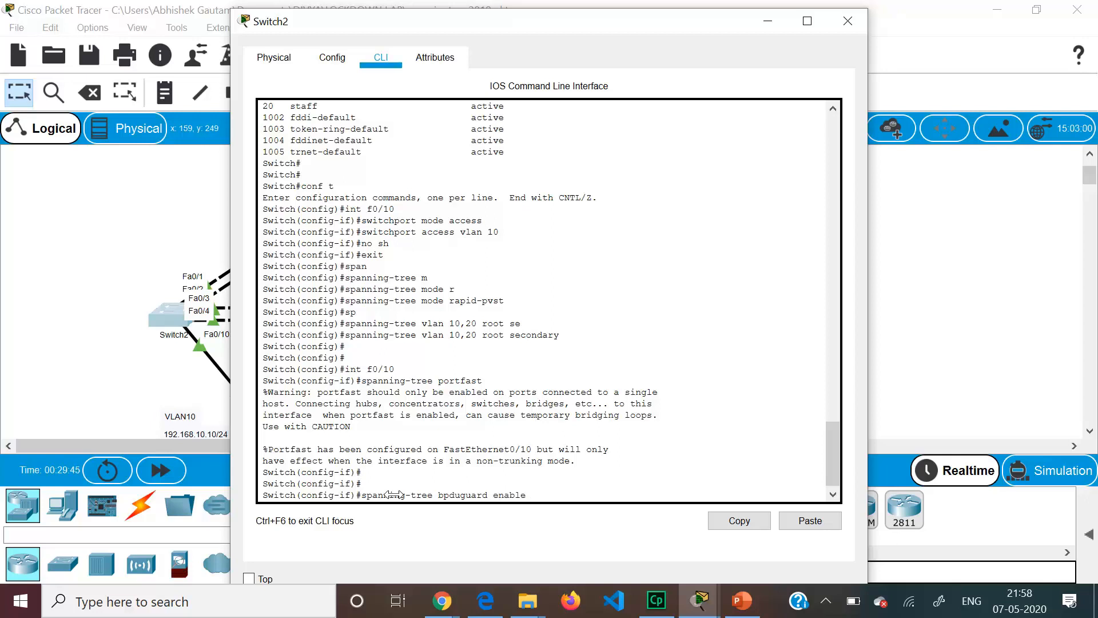
pyautogui.press('Return')
# - Reopen Switch2's console to check the configuration, then return to the topology
pyautogui.click(78, 298)
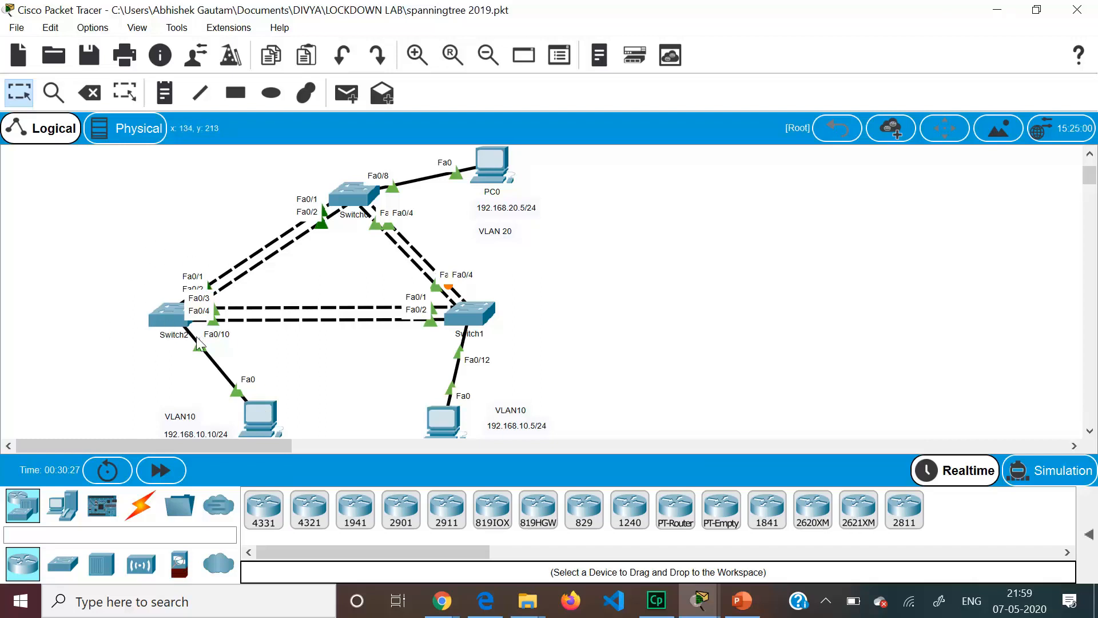
pyautogui.click(172, 311)
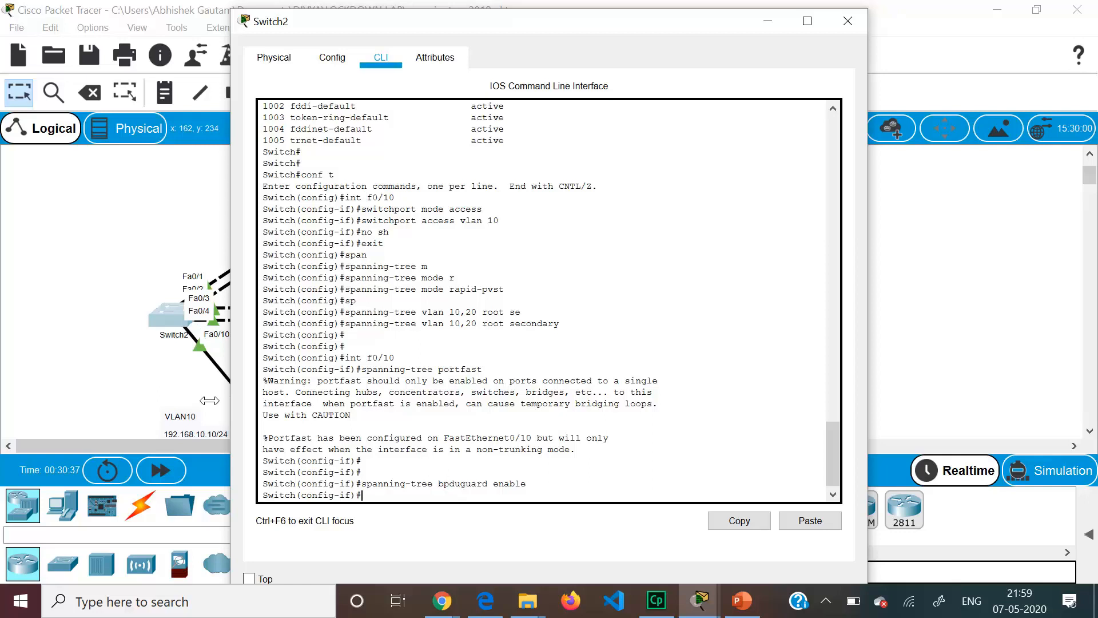
pyautogui.click(131, 376)
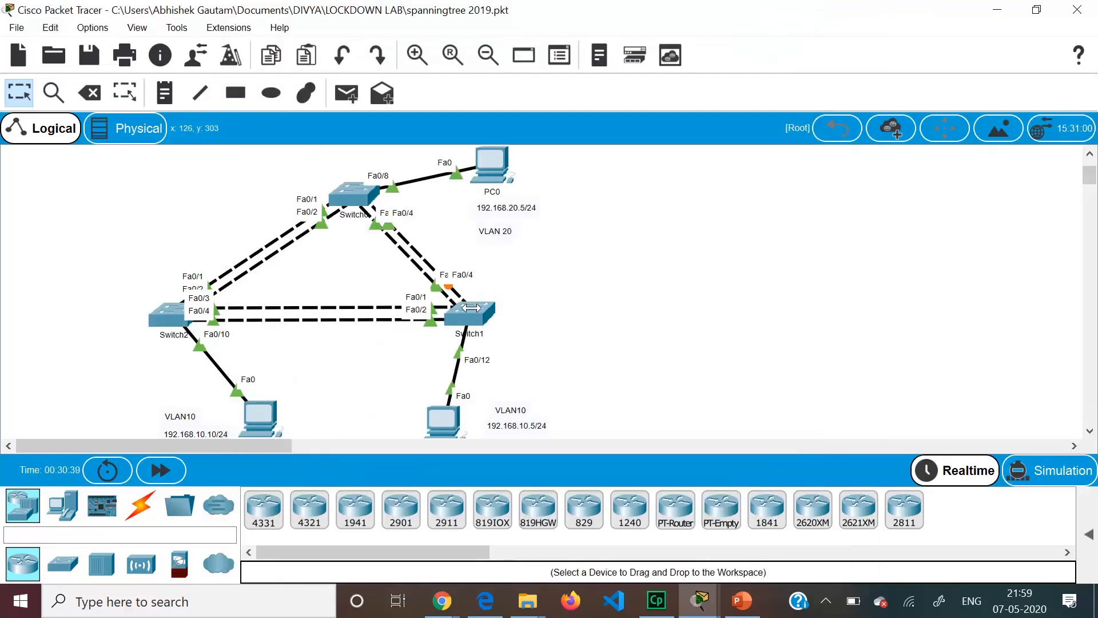
# - In Switch1's CLI, enable spanning-tree portfast on interface Fa0/12
pyautogui.click(469, 312)
pyautogui.press('Return')
pyautogui.press('Return')
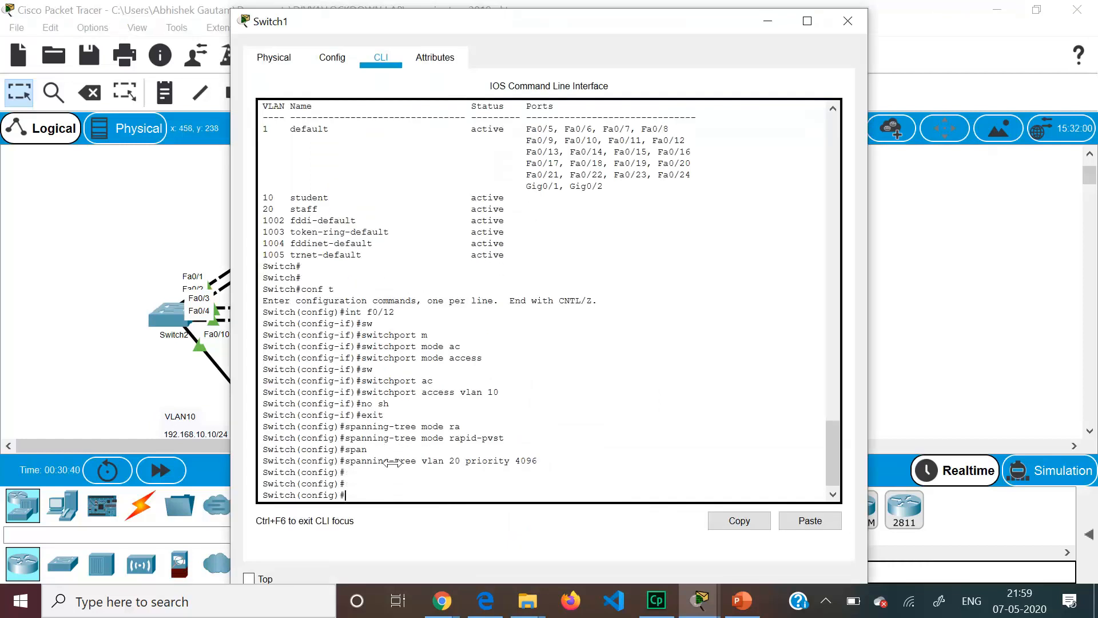
pyautogui.write('int f0/12')
pyautogui.press('Return')
pyautogui.write('spa')
pyautogui.press('Tab')
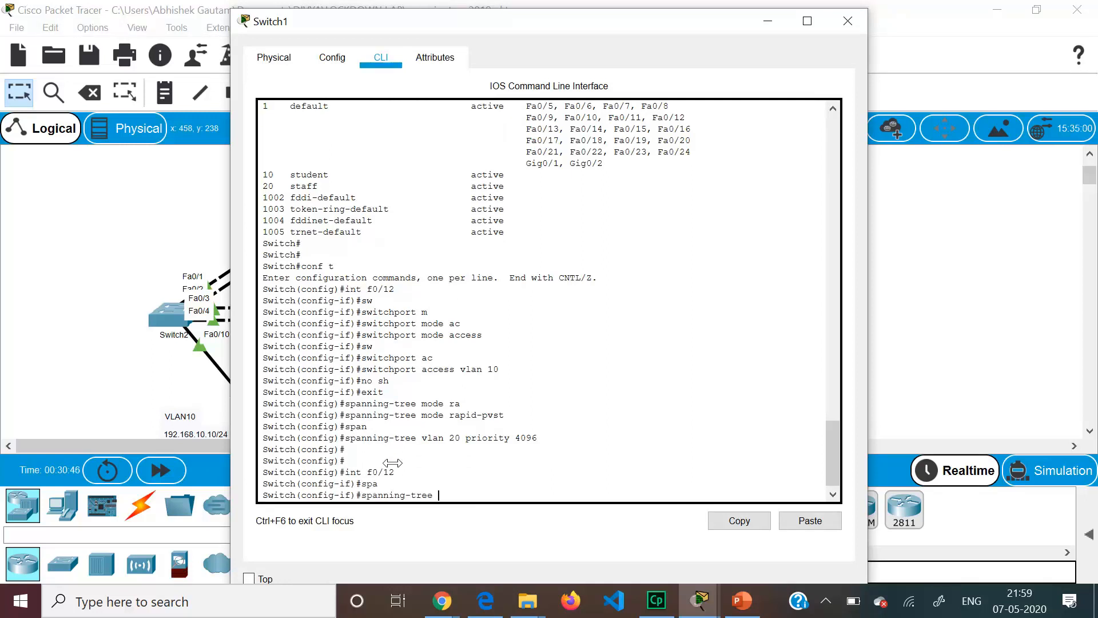
pyautogui.write('portfast')
pyautogui.press('Return')
# - Enable BPDU guard on Switch1's Fa0/12 and return to the topology
pyautogui.write('spanning')
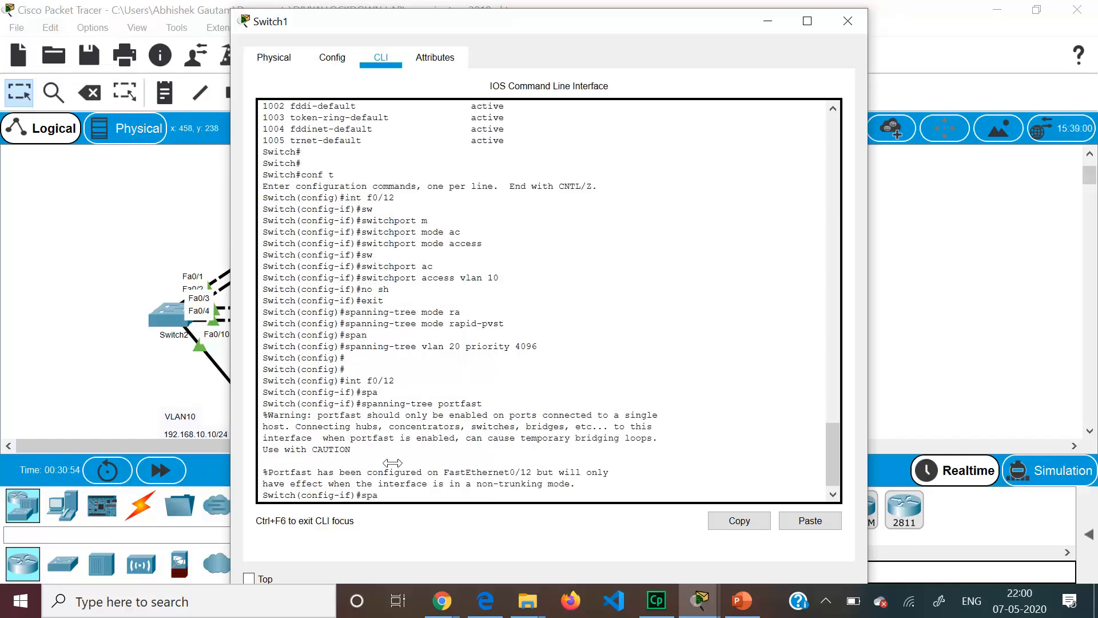
pyautogui.press('Tab')
pyautogui.write('b')
pyautogui.press('Tab')
pyautogui.write('enable')
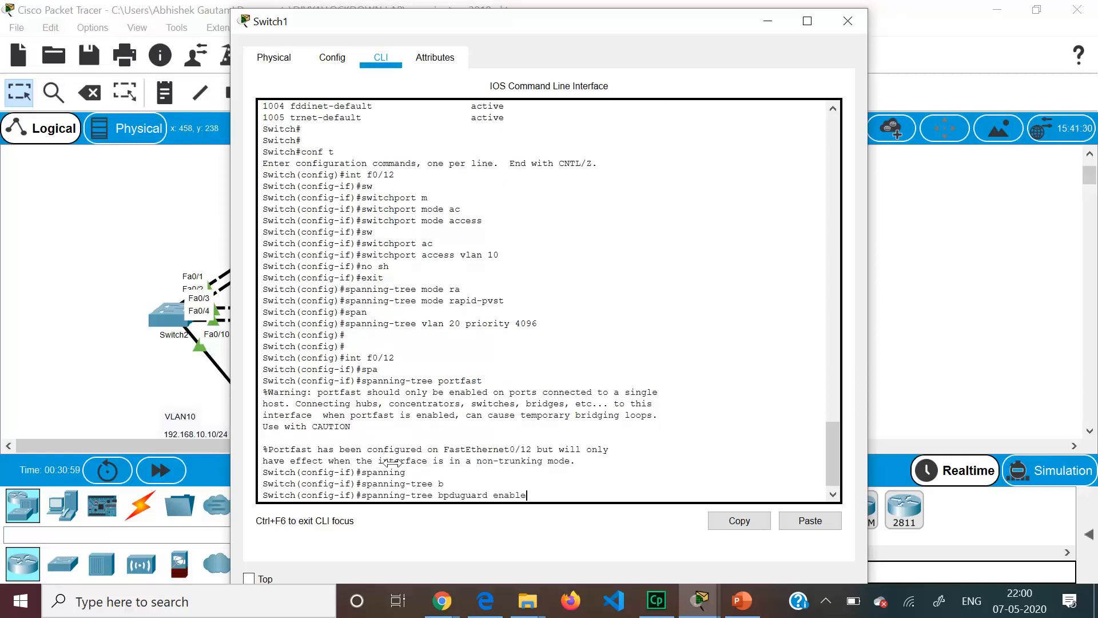
pyautogui.press('Return')
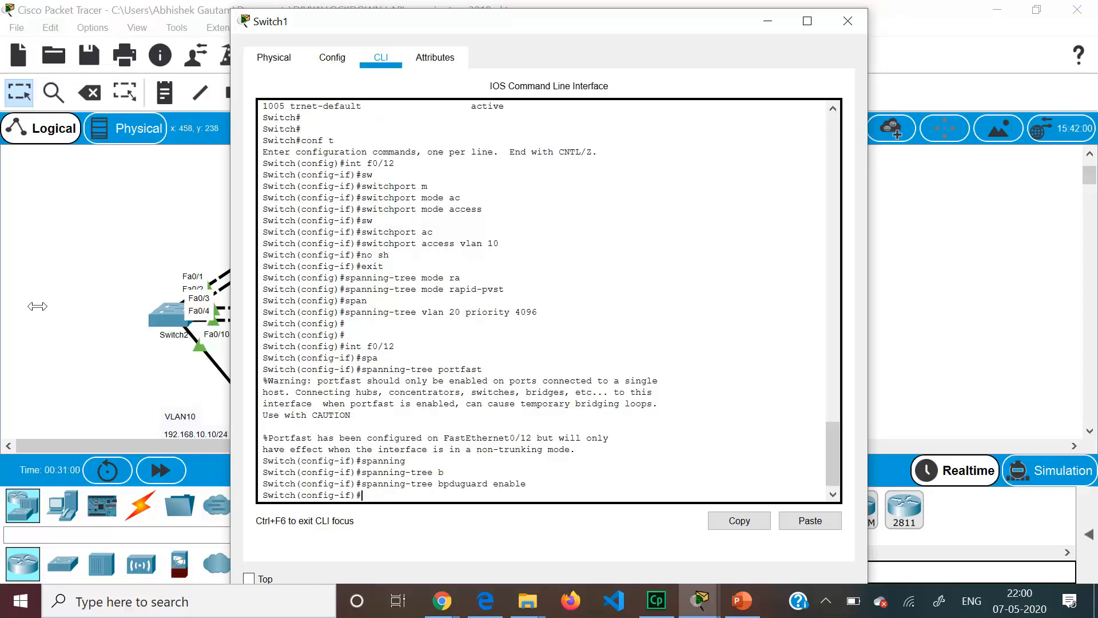
pyautogui.click(131, 253)
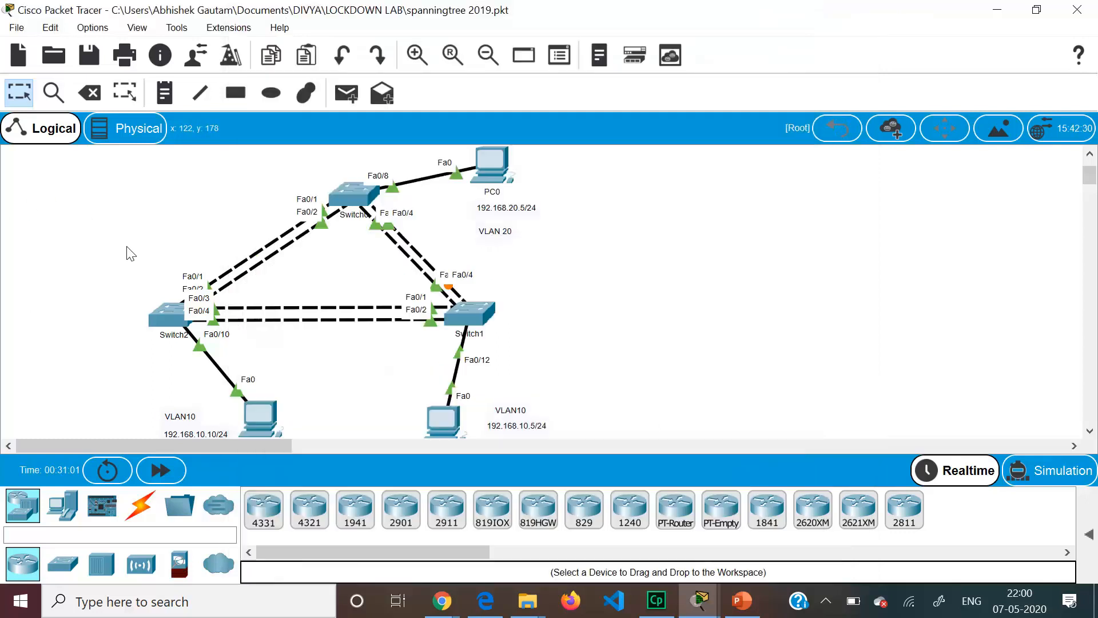
# - In Switch0's CLI, enable spanning-tree portfast on interface Fa0/8
pyautogui.click(350, 194)
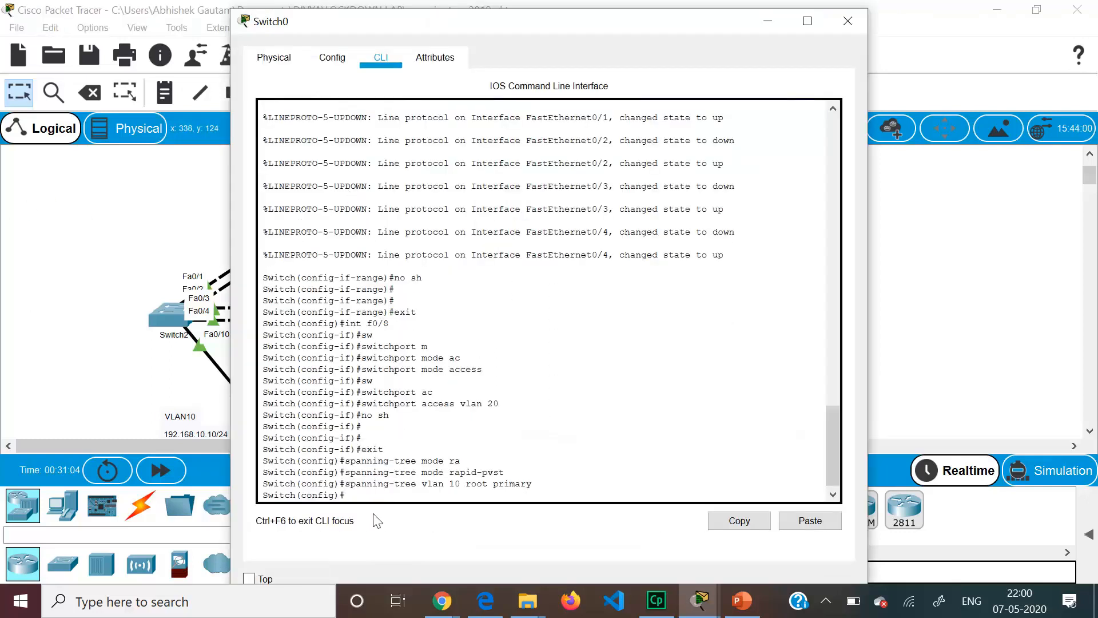
pyautogui.write('int f0/8')
pyautogui.press('Return')
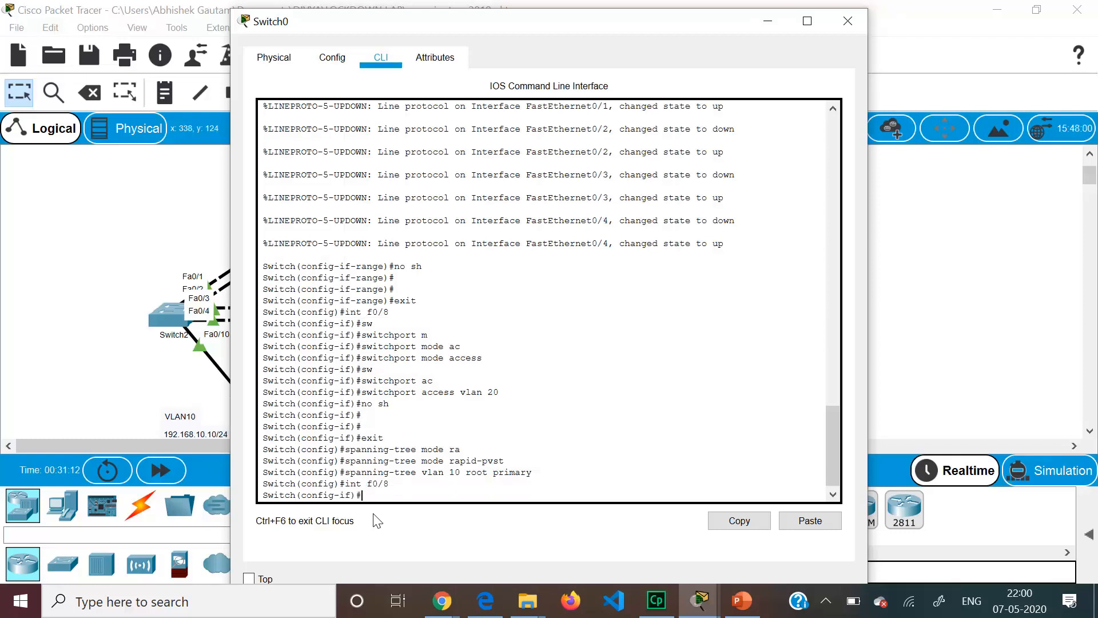
pyautogui.write('span')
pyautogui.press('Tab')
pyautogui.write('po')
pyautogui.press('Tab')
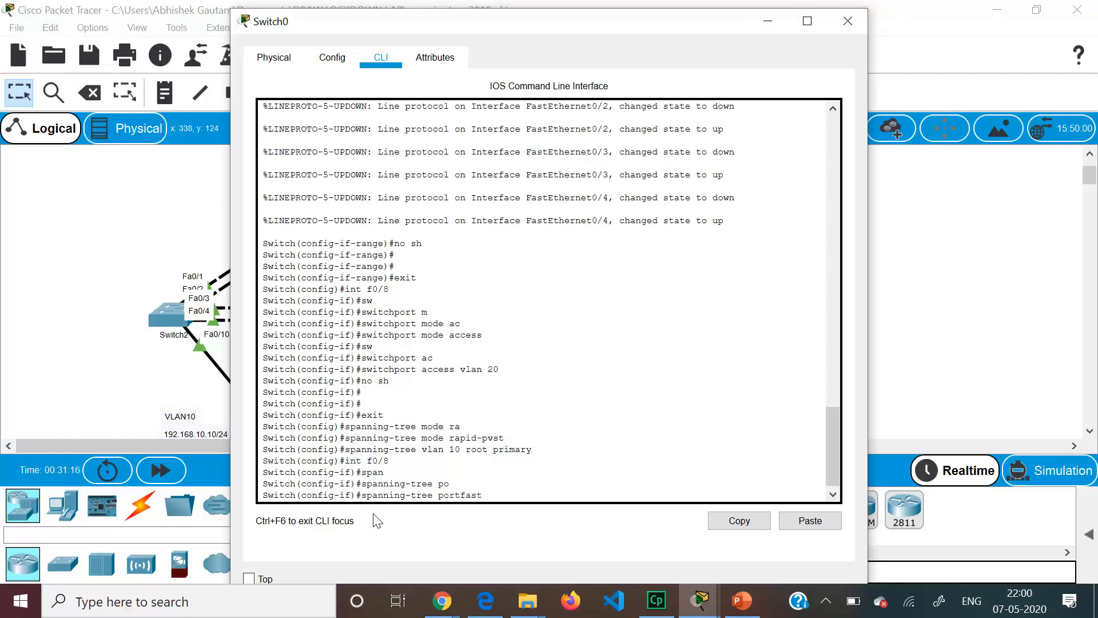
pyautogui.press('Return')
# - Enable spanning-tree BPDU guard on Switch0's Fa0/8
pyautogui.write('s')
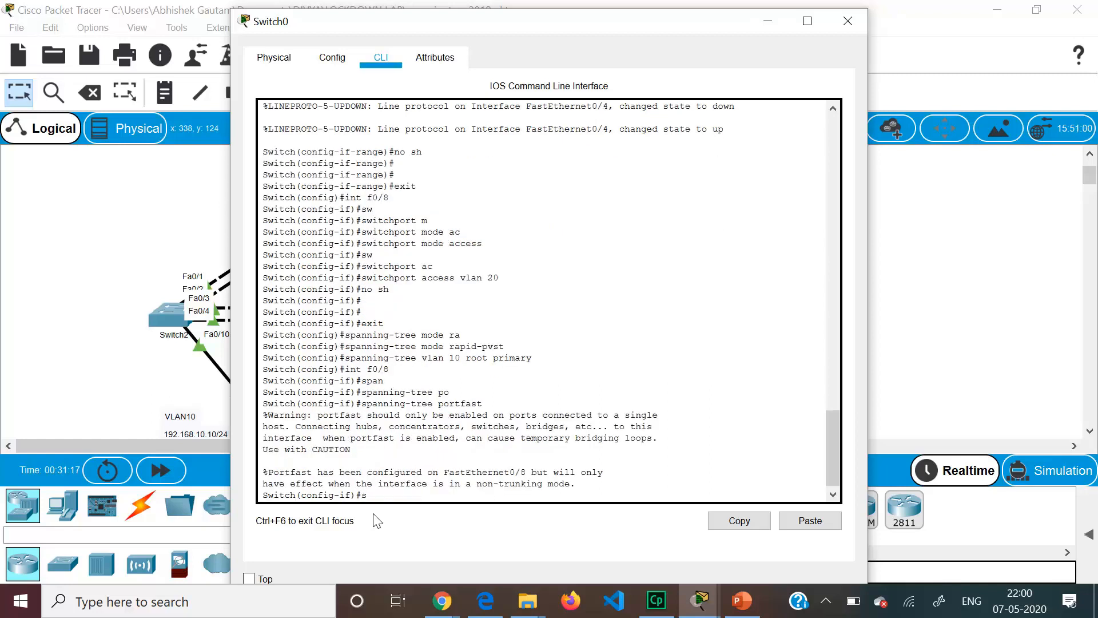
pyautogui.write('p')
pyautogui.press('Tab')
pyautogui.write('a')
pyautogui.press('Tab')
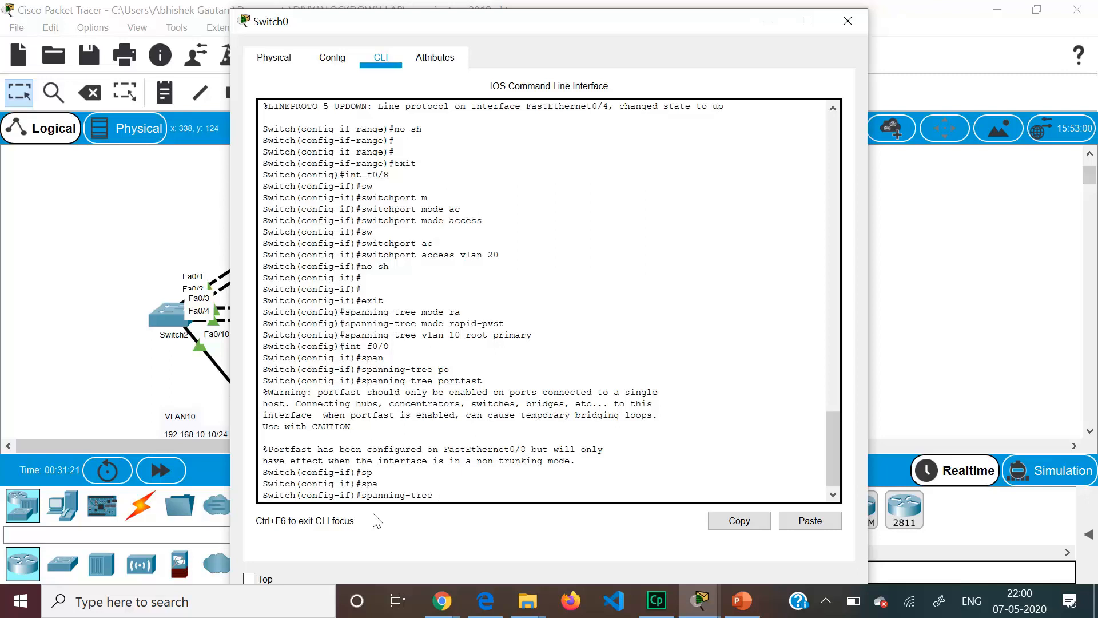
pyautogui.write('bpduguard enable')
pyautogui.press('Return')
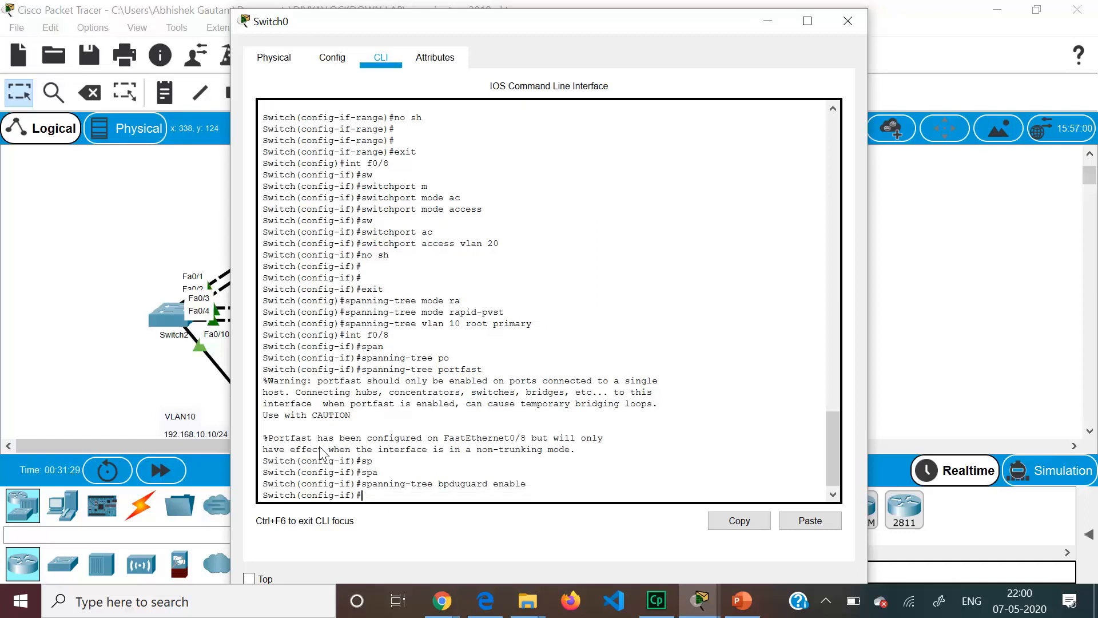
# - Leave configuration mode on Switch0 and enter the show spanning-tree command
pyautogui.hotkey('ctrl', 'z')
pyautogui.press('Return')
pyautogui.press('Return')
pyautogui.press('Return')
pyautogui.write('sh spanning')
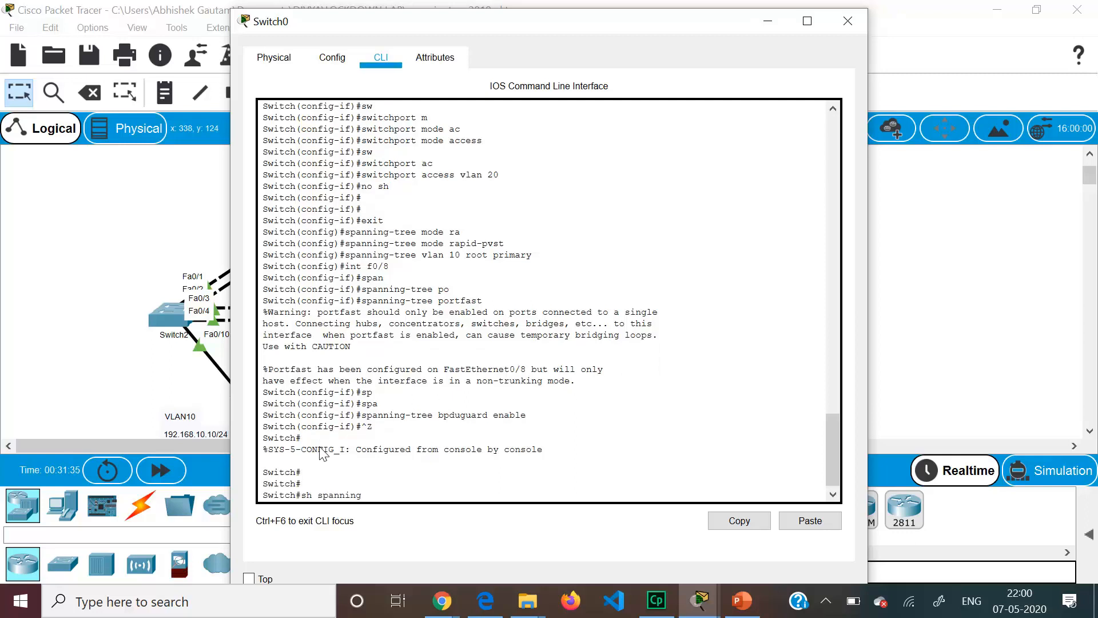
pyautogui.write('-trr')
pyautogui.write('ee')
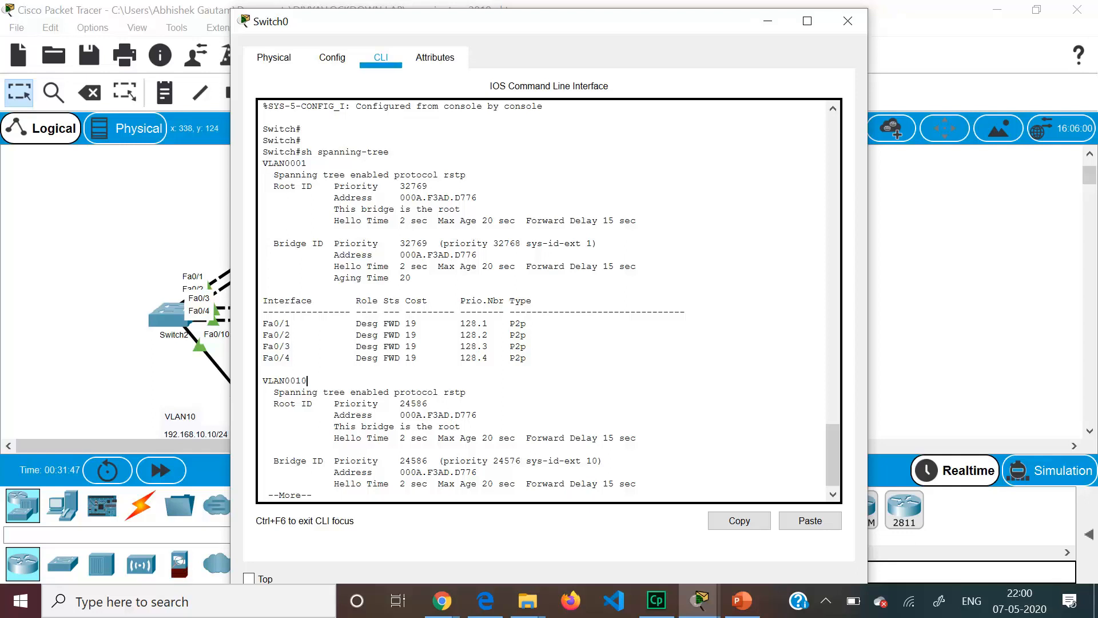
# - Show Switch0's spanning-tree output, review its VLAN 10 root and Fa0/1 lines, then move to Switch1
pyautogui.press('Return')
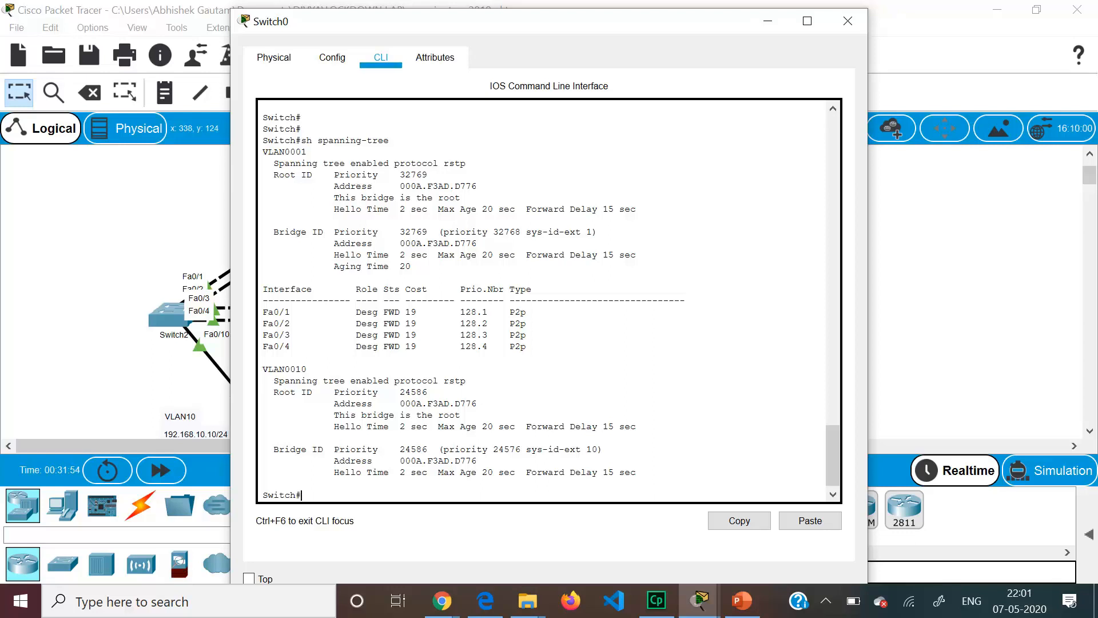
pyautogui.moveTo(317, 381); pyautogui.dragTo(460, 415)
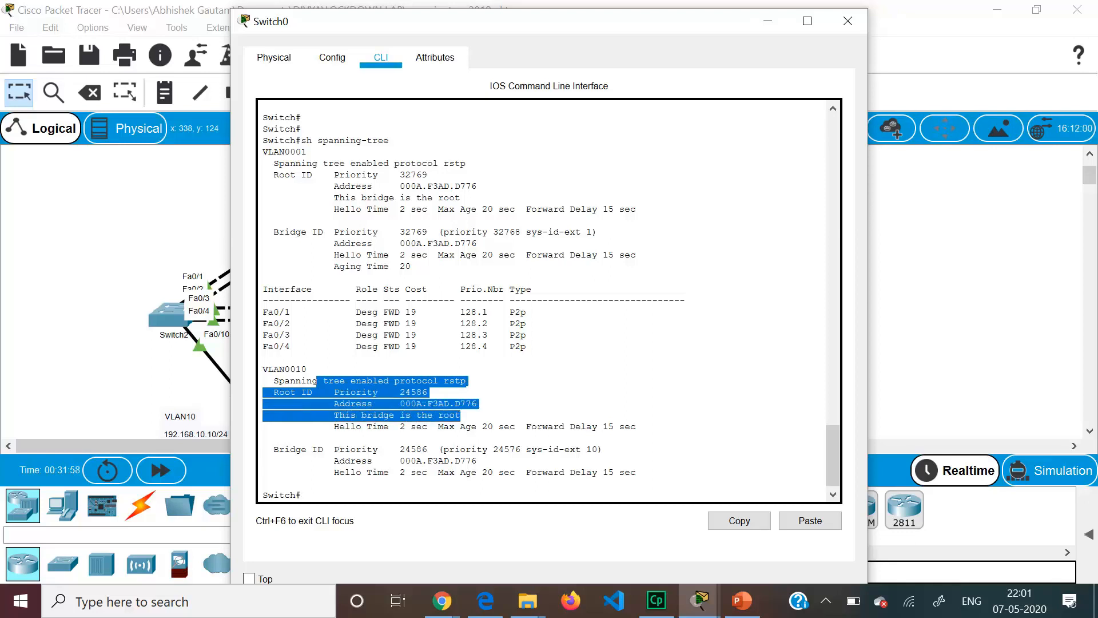
pyautogui.click(460, 415)
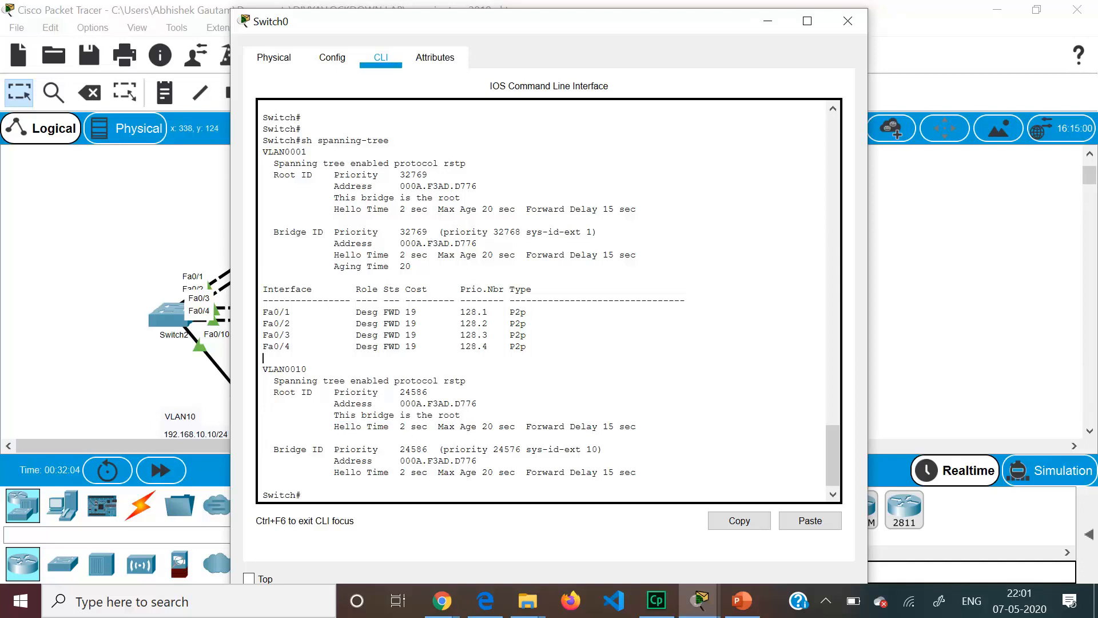
pyautogui.moveTo(263, 357); pyautogui.dragTo(357, 392)
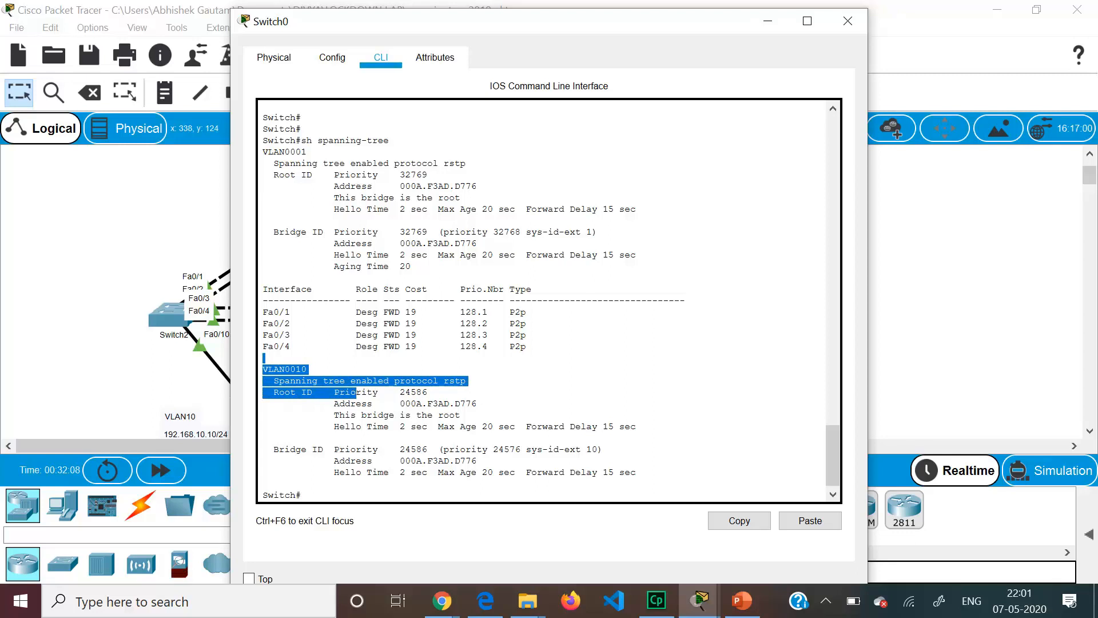
pyautogui.click(439, 336)
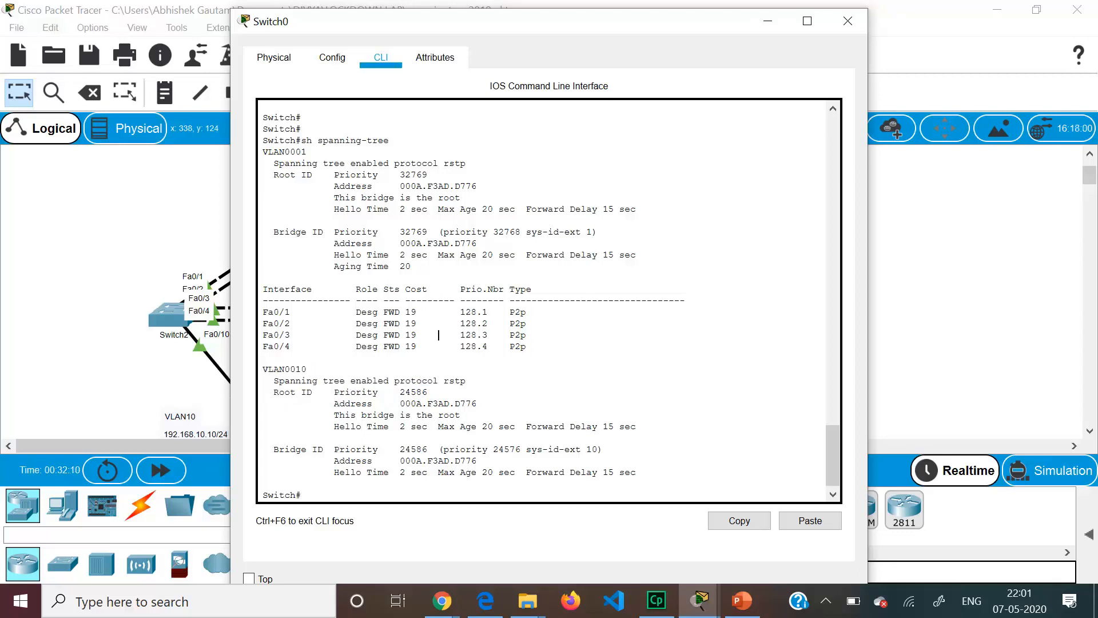
pyautogui.moveTo(273, 312); pyautogui.dragTo(417, 346)
pyautogui.click(264, 359)
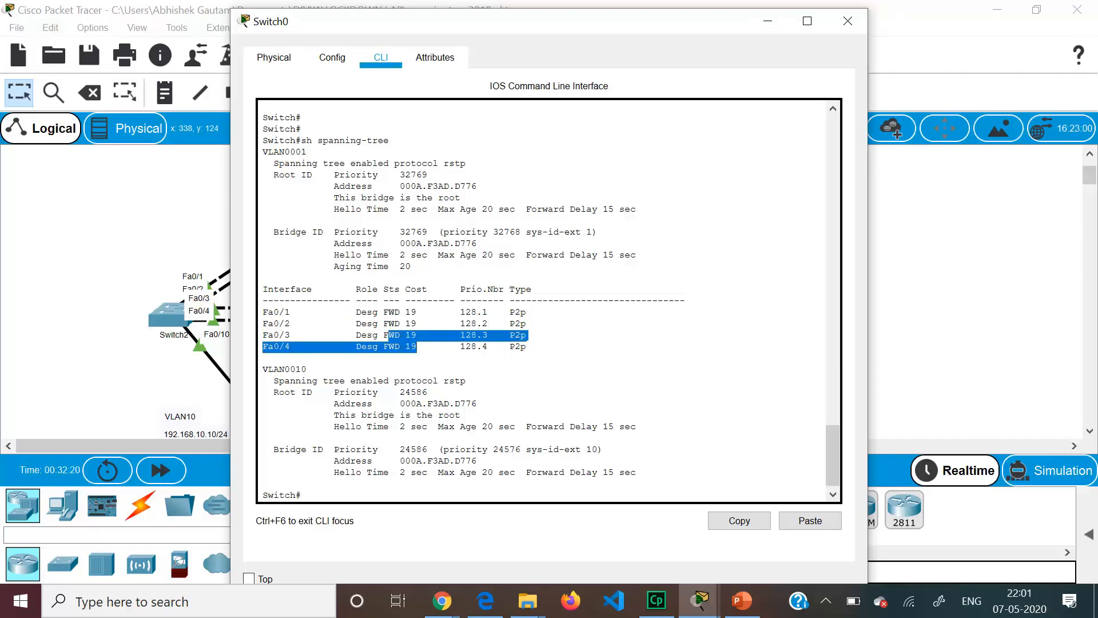
pyautogui.click(846, 21)
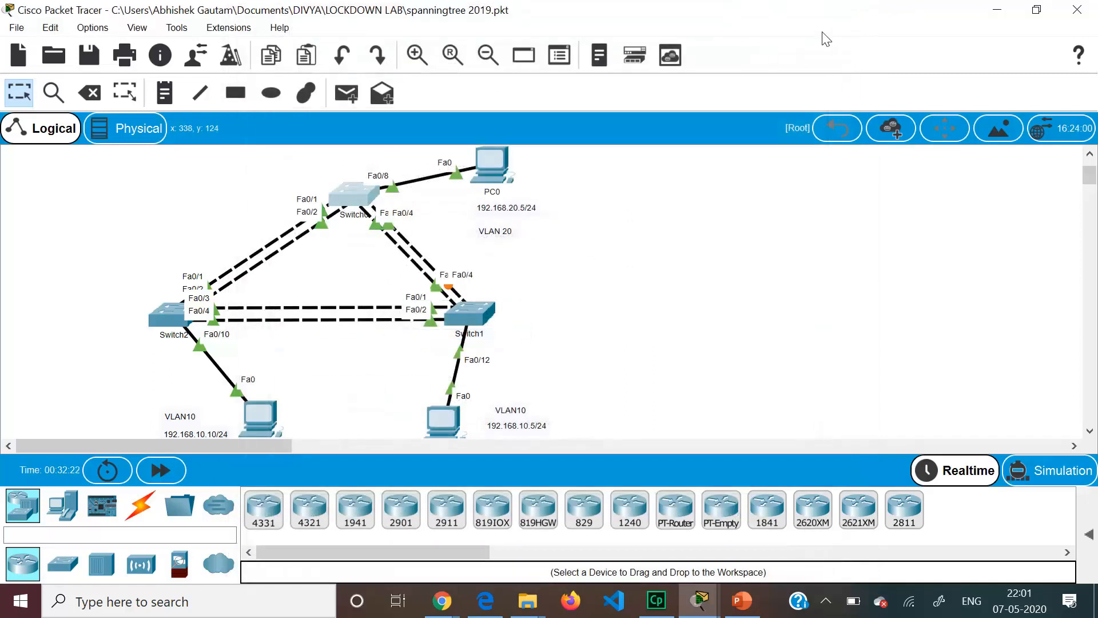
pyautogui.click(480, 314)
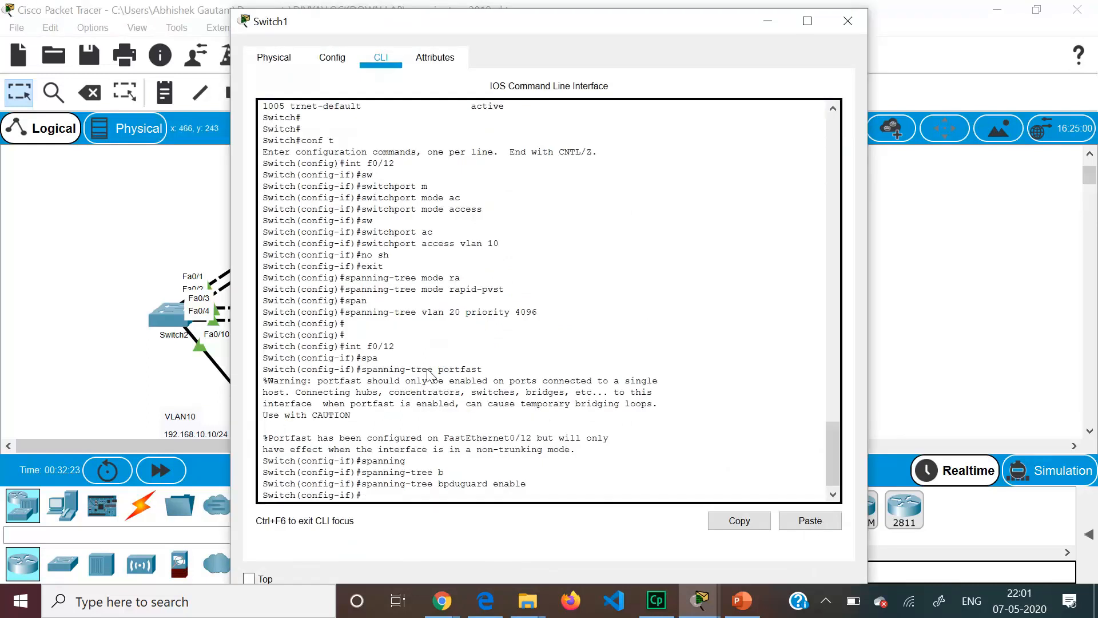
# - Exit configuration mode on Switch1 and display its full show spanning-tree output
pyautogui.hotkey('ctrl', 'z')
pyautogui.press('Return')
pyautogui.press('Return')
pyautogui.write('sh span')
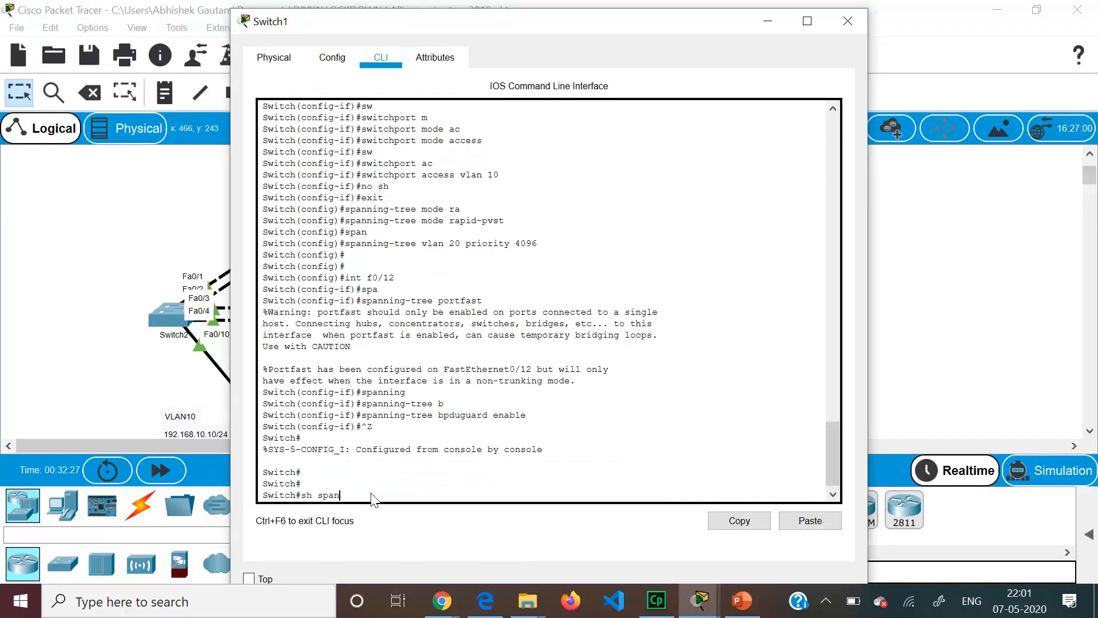
pyautogui.press('Tab')
pyautogui.press('Return')
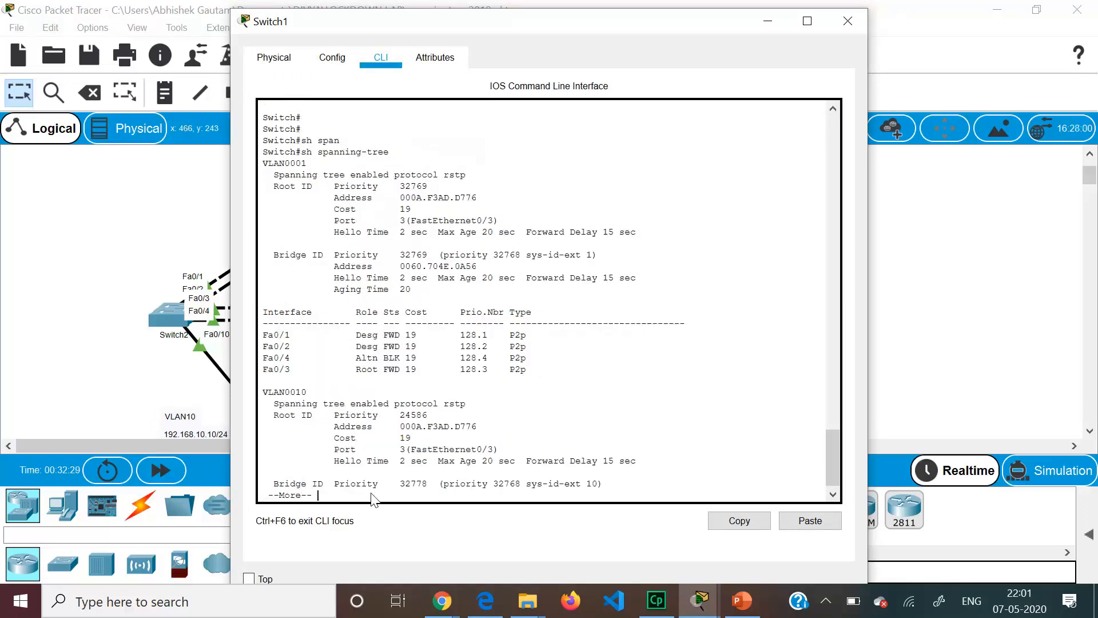
pyautogui.press('Return')
pyautogui.press('Return')
pyautogui.press('Return')
pyautogui.press('Return')
pyautogui.press('Return')
pyautogui.press('Return')
pyautogui.press('Return')
pyautogui.press('Return')
pyautogui.press('Return')
pyautogui.press('Return')
pyautogui.press('Return')
pyautogui.press('Return')
pyautogui.press('Return')
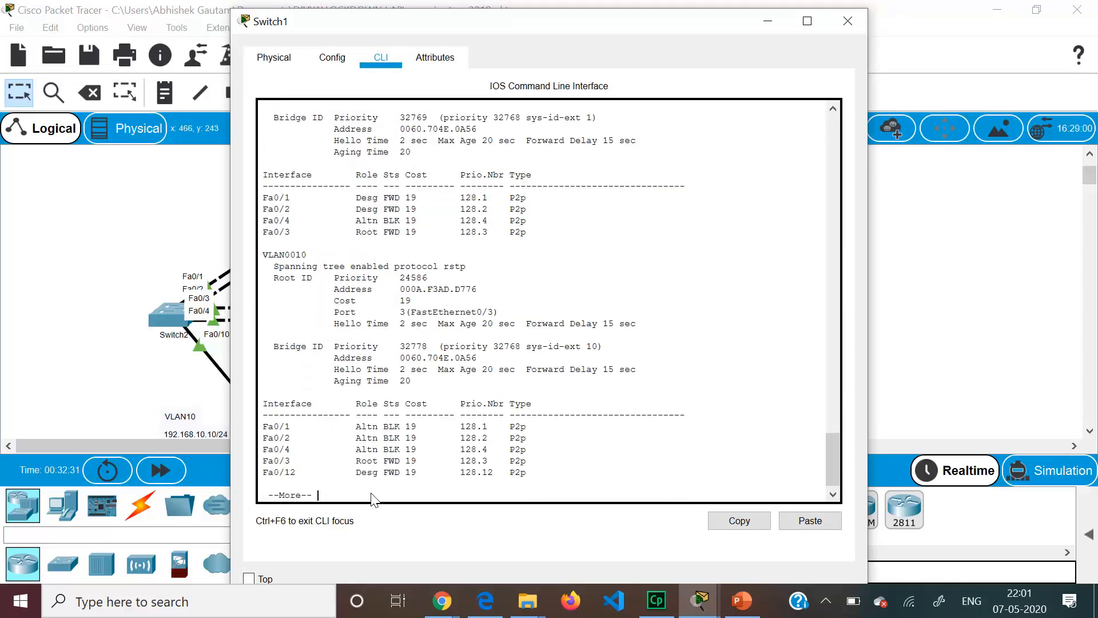
pyautogui.press('Return')
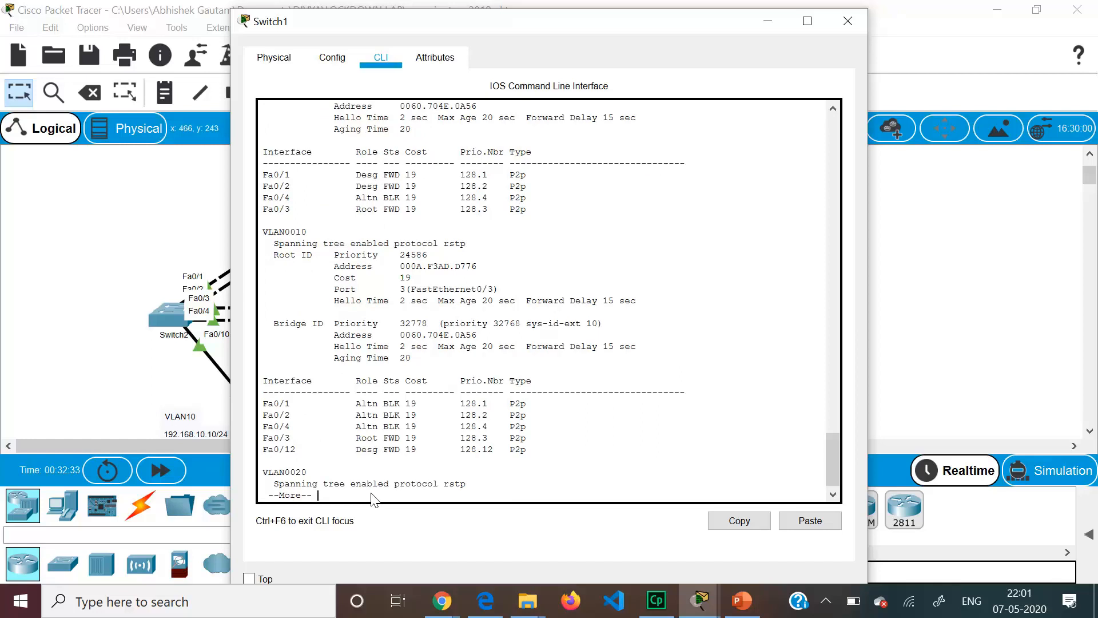
pyautogui.press('Return')
pyautogui.press('Return')
pyautogui.press('Return')
pyautogui.press('Return')
pyautogui.press('Return')
pyautogui.press('Return')
pyautogui.press('Return')
pyautogui.press('Return')
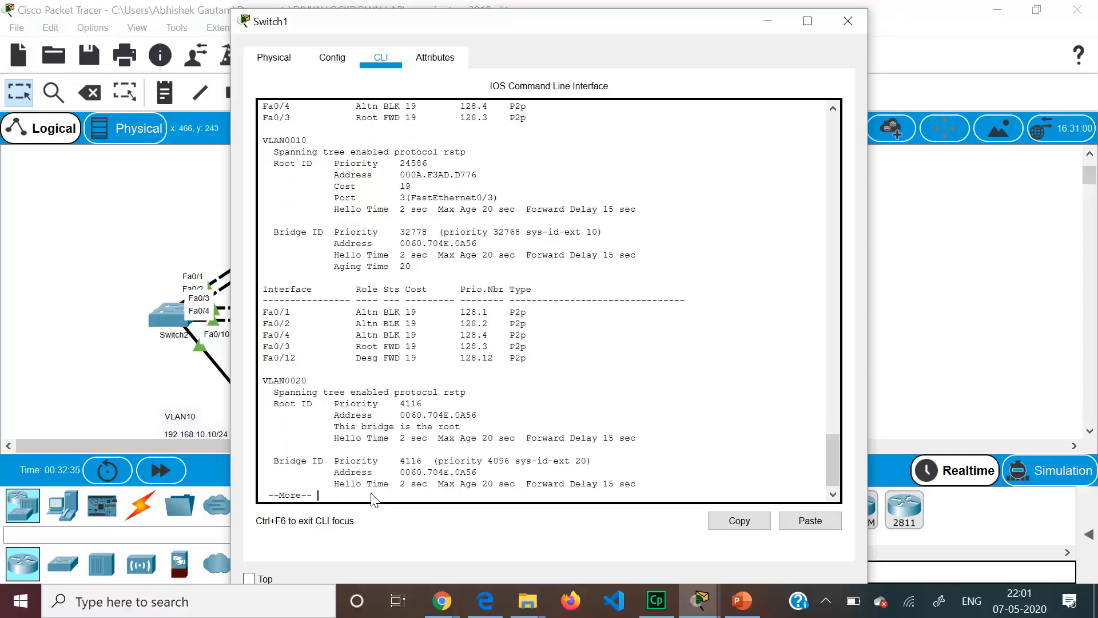
pyautogui.press('Return')
pyautogui.press('Return')
pyautogui.press('Return')
pyautogui.press('Return')
pyautogui.press('Return')
pyautogui.press('Return')
pyautogui.press('Return')
pyautogui.press('Return')
pyautogui.press('Return')
pyautogui.press('Return')
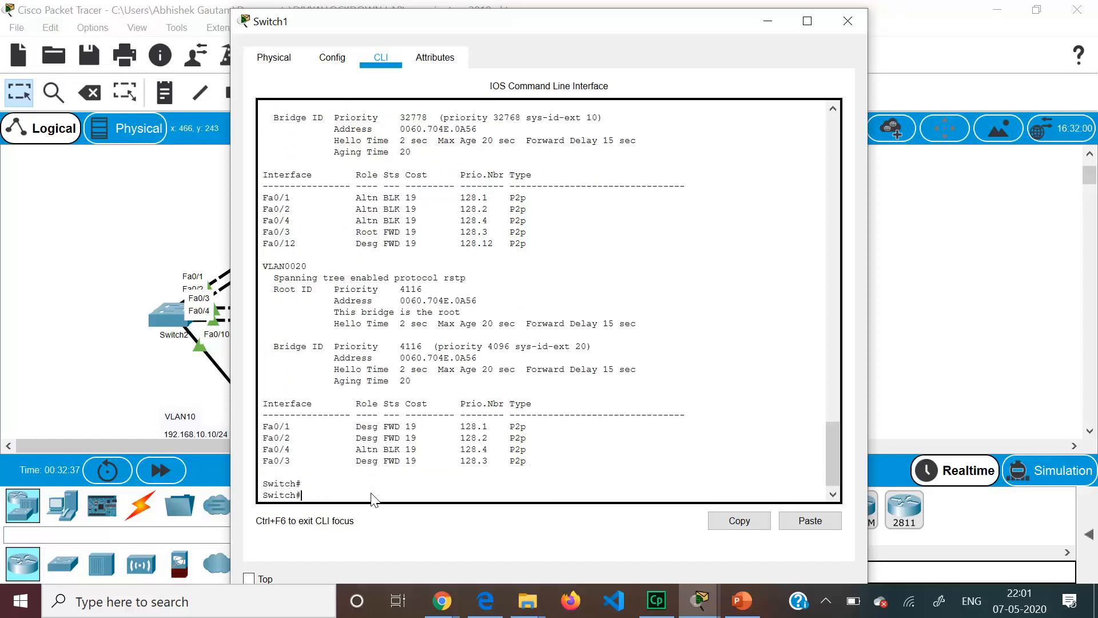
# - Highlight Switch1's VLAN 20 root lines and port roles, noting Fa0/4 alternate blocking
pyautogui.moveTo(263, 255); pyautogui.dragTo(335, 302)
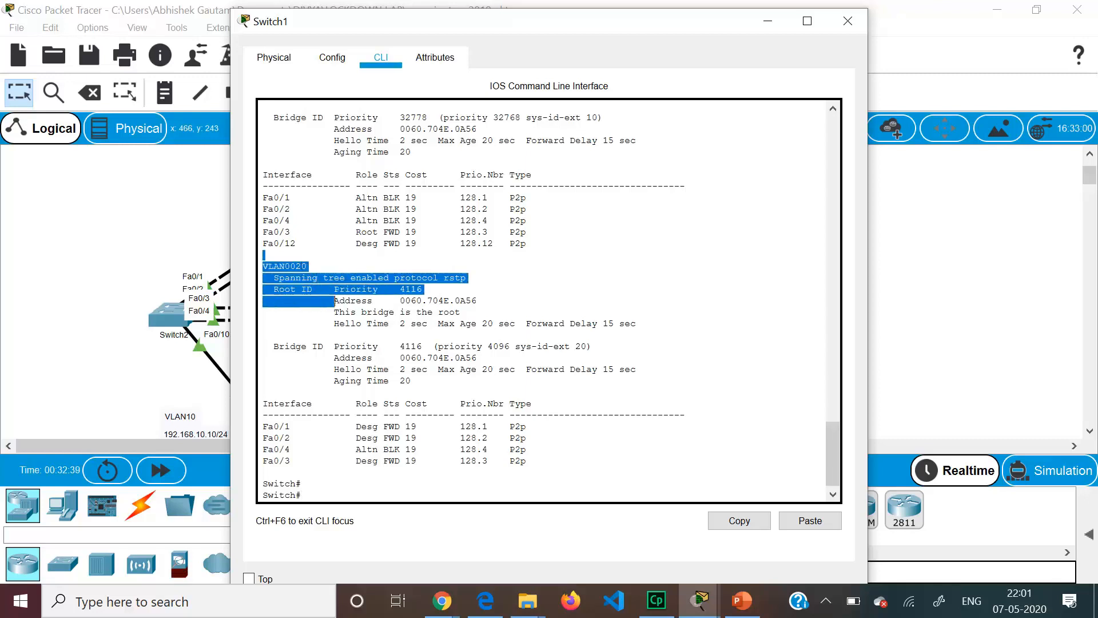
pyautogui.click(373, 311)
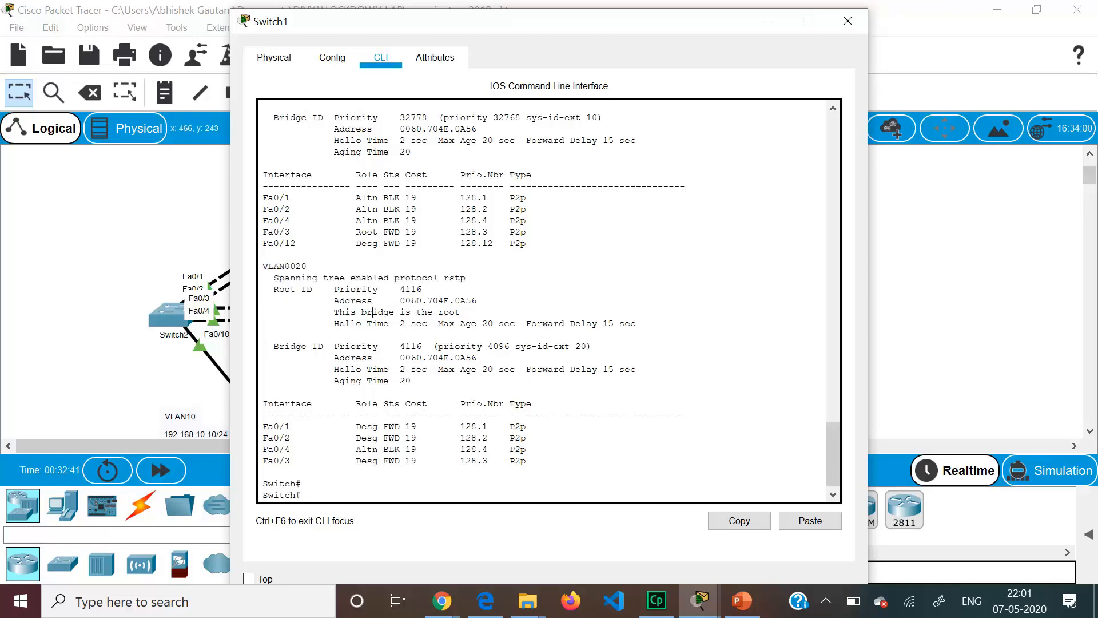
pyautogui.moveTo(329, 312); pyautogui.dragTo(457, 312)
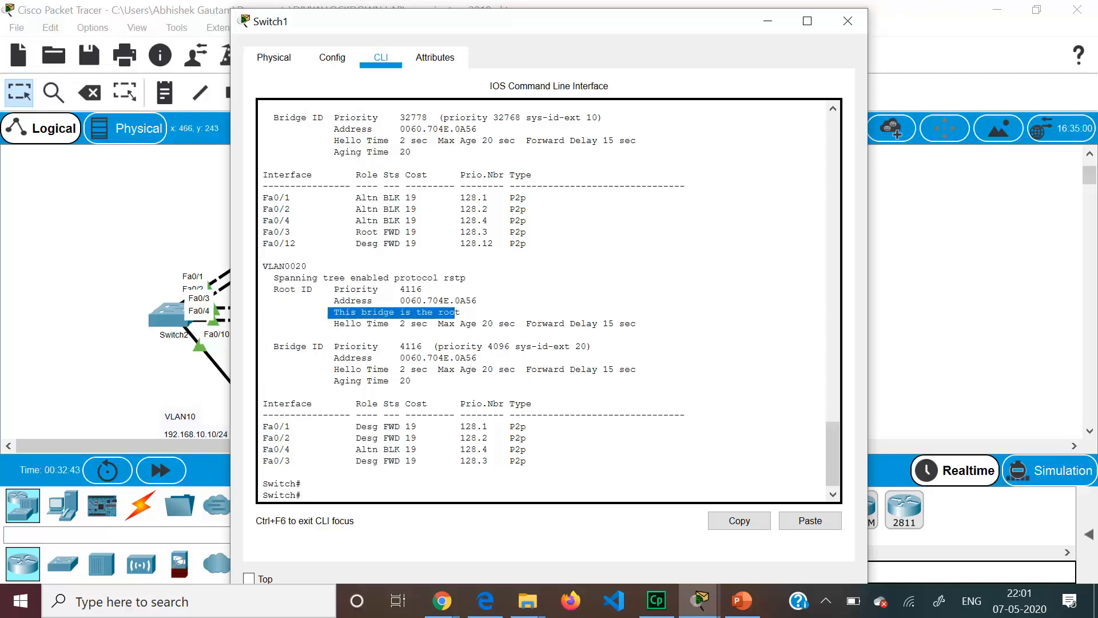
pyautogui.click(456, 312)
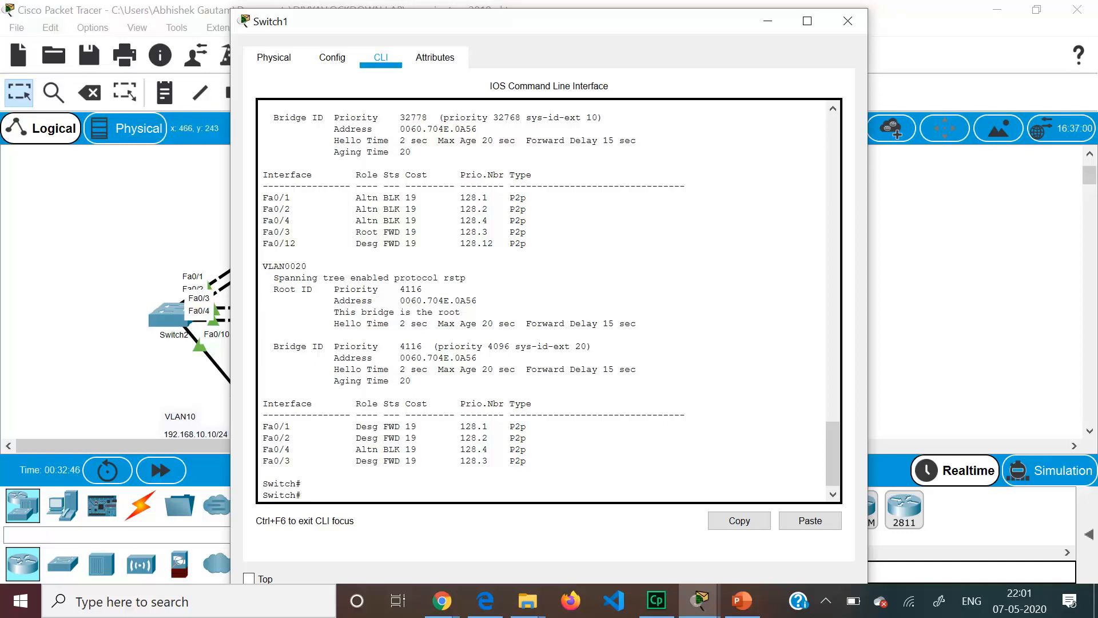
pyautogui.moveTo(349, 427); pyautogui.dragTo(383, 427)
pyautogui.moveTo(263, 439); pyautogui.dragTo(378, 438)
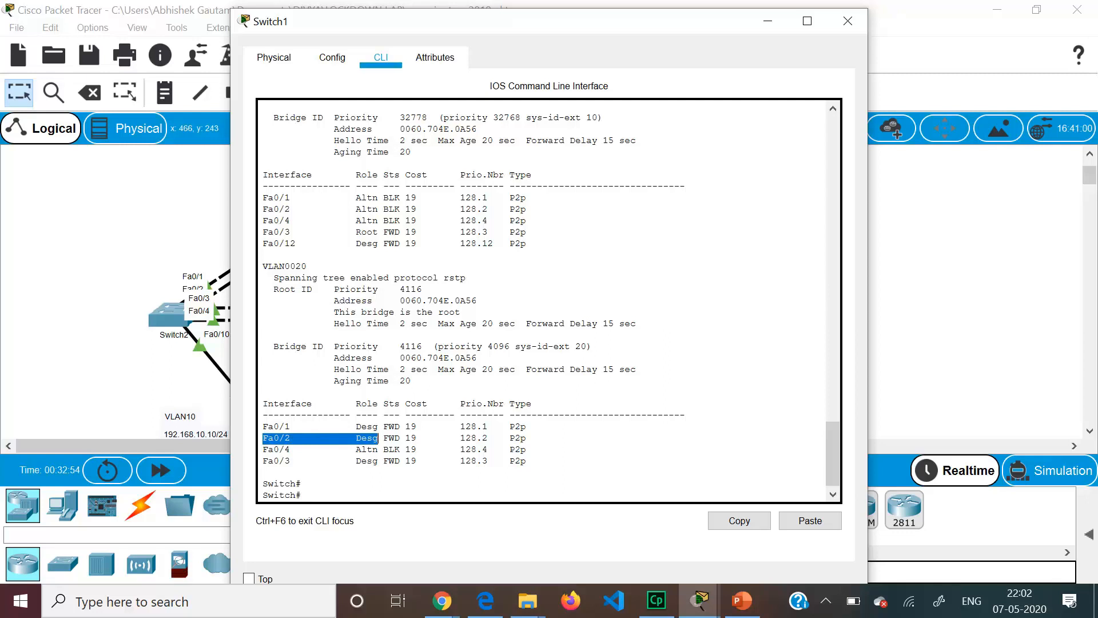
pyautogui.moveTo(263, 449); pyautogui.dragTo(296, 450)
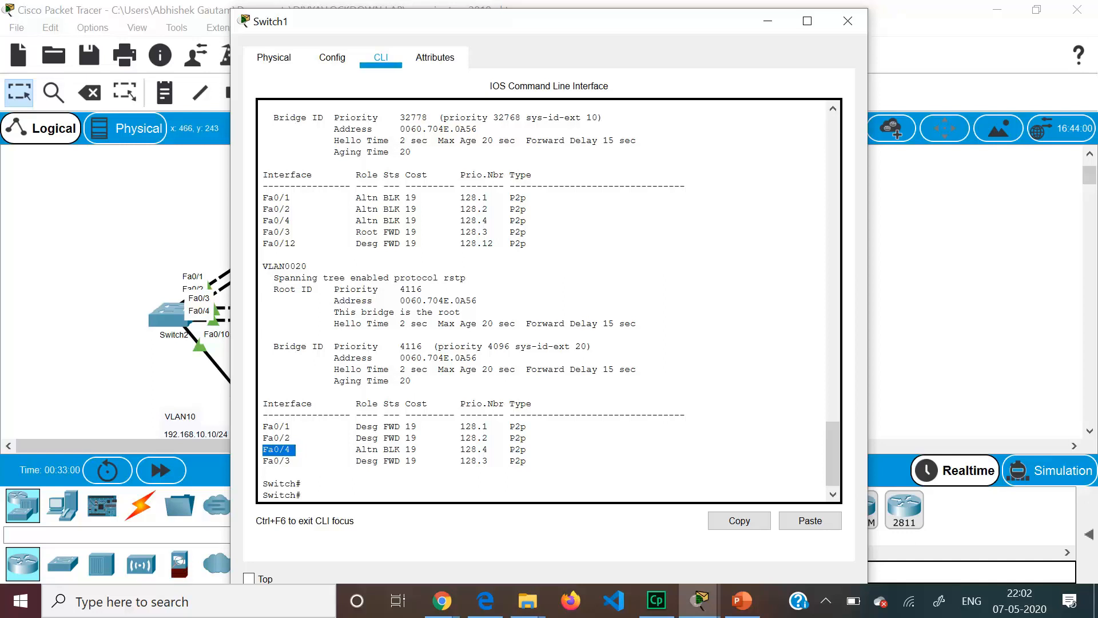
pyautogui.click(340, 449)
pyautogui.moveTo(340, 450); pyautogui.dragTo(406, 449)
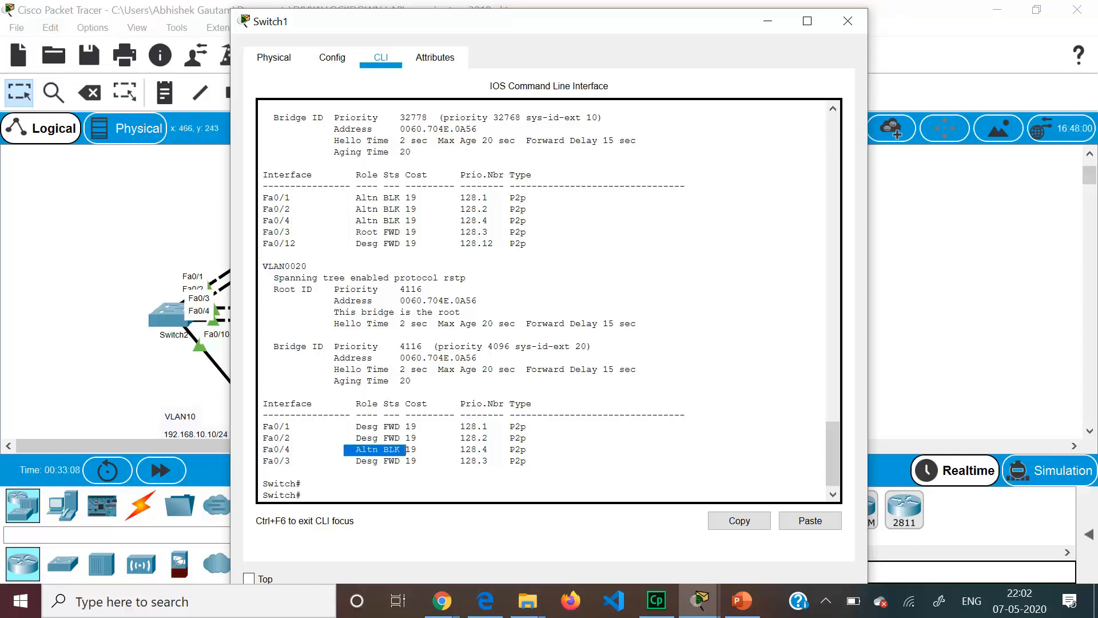
pyautogui.moveTo(526, 449); pyautogui.dragTo(395, 461)
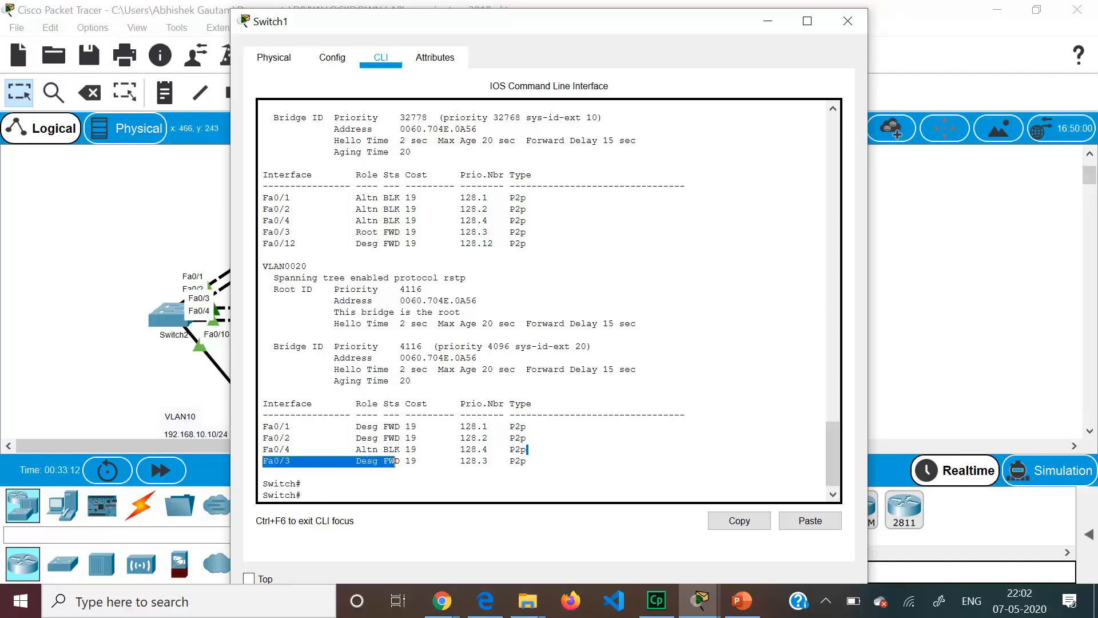
pyautogui.click(99, 335)
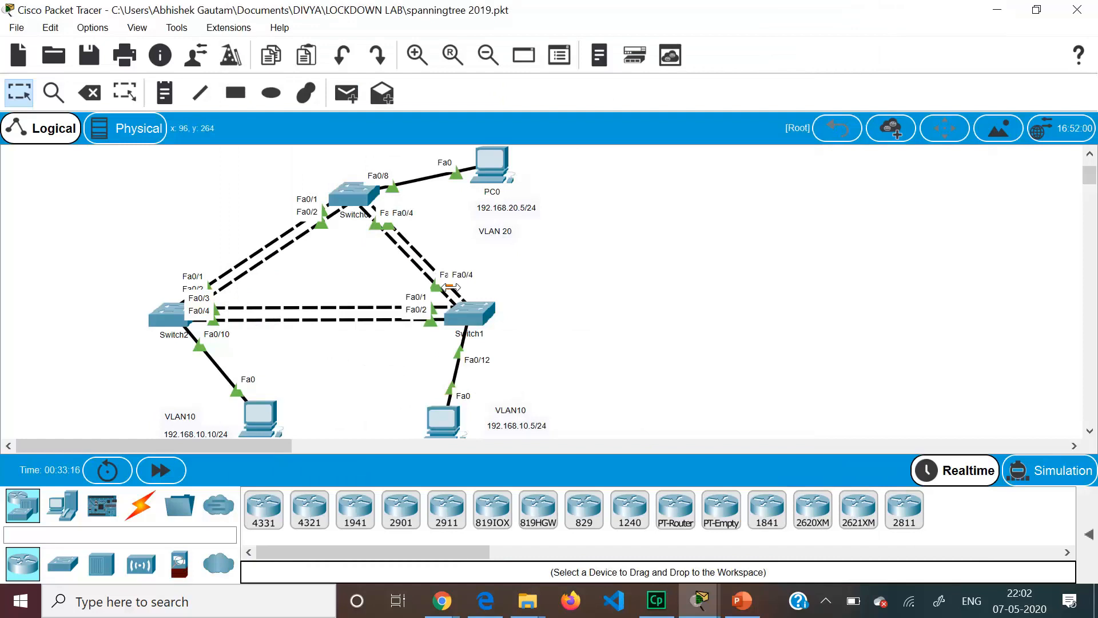
# - Exit configuration mode on Switch2 and page through its show spanning-tree output for VLANs 10 and 20
pyautogui.click(174, 308)
pyautogui.hotkey('ctrl', 'z')
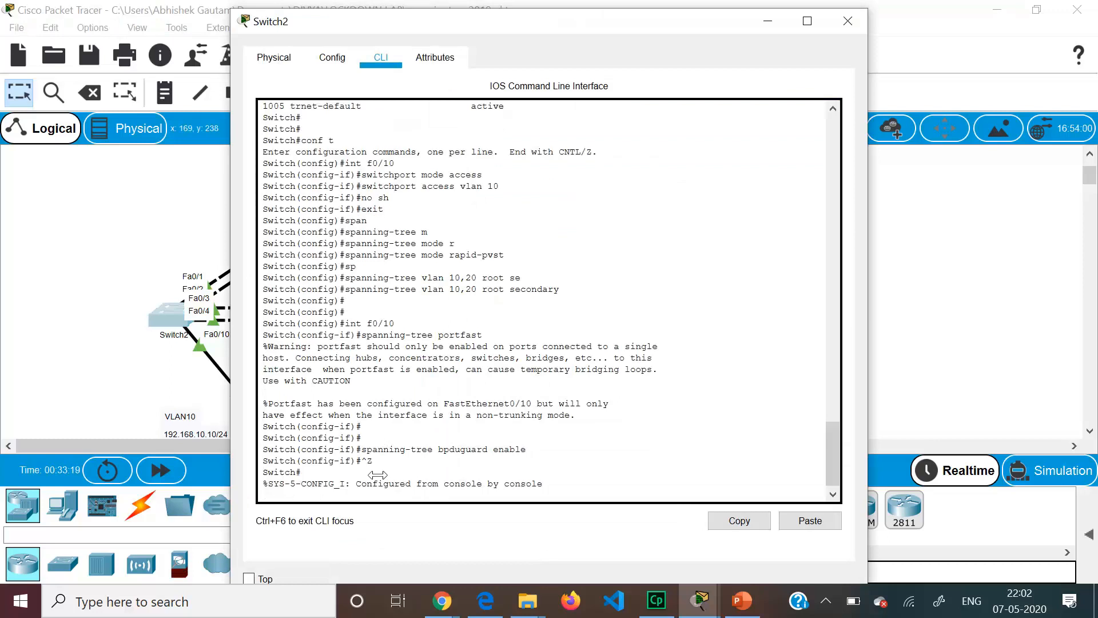
pyautogui.press('Return')
pyautogui.press('Return')
pyautogui.write('sh')
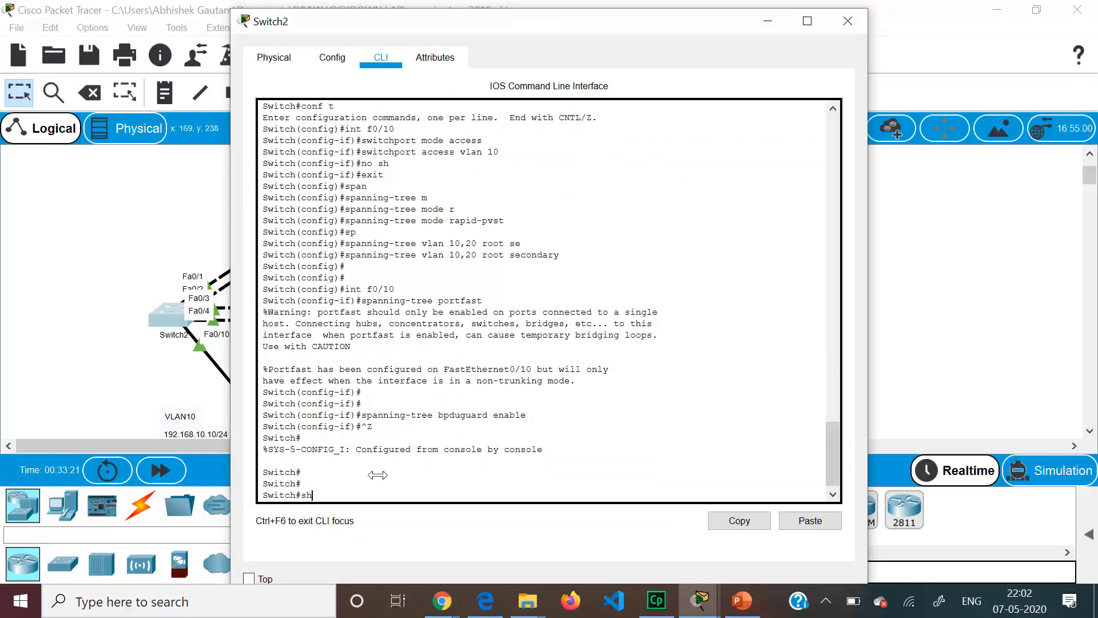
pyautogui.write(' spann')
pyautogui.press('Tab')
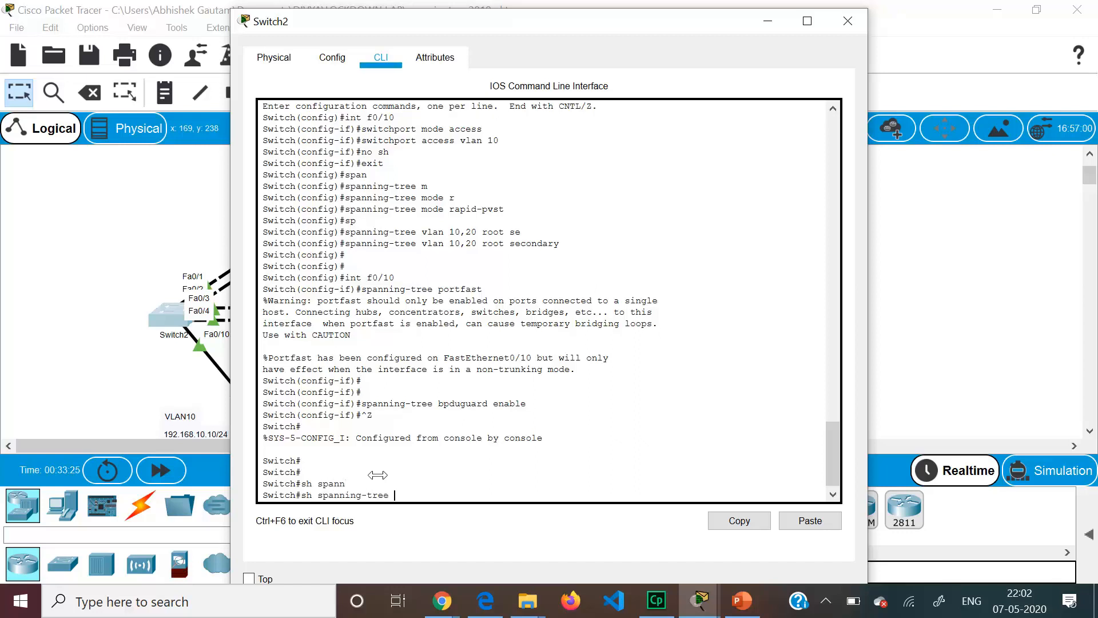
pyautogui.press('Return')
pyautogui.press('Return')
pyautogui.press('Return')
pyautogui.press('Return')
pyautogui.press('Return')
pyautogui.press('Return')
pyautogui.press('Return')
pyautogui.press('Return')
pyautogui.press('Return')
pyautogui.press('Return')
pyautogui.press('Return')
pyautogui.press('Return')
pyautogui.press('Return')
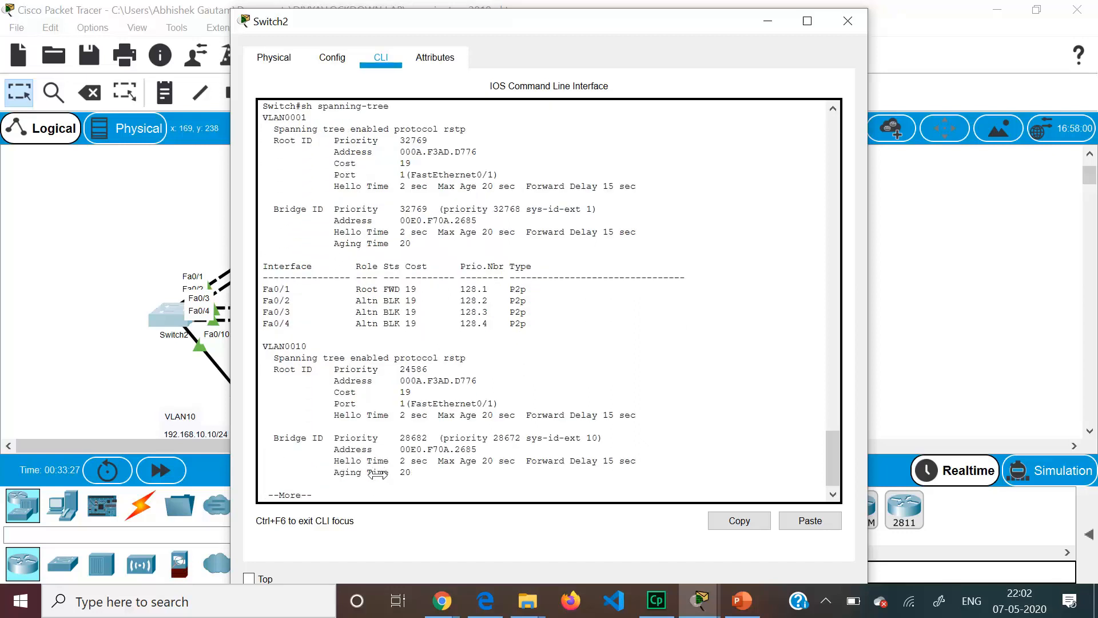
pyautogui.press('Return')
pyautogui.press('Return')
pyautogui.press('Return')
pyautogui.press('Return')
pyautogui.press('Return')
pyautogui.press('Return')
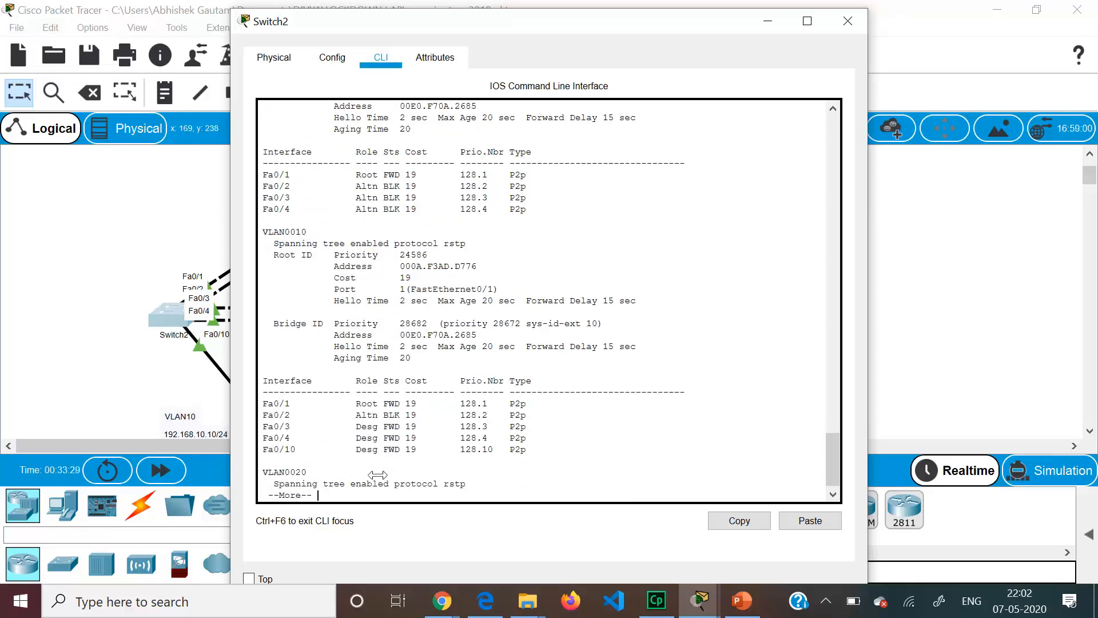
pyautogui.press('Return')
pyautogui.press('Return')
pyautogui.press('Return')
pyautogui.press('Return')
pyautogui.press('Return')
pyautogui.press('Return')
pyautogui.press('Return')
pyautogui.press('Return')
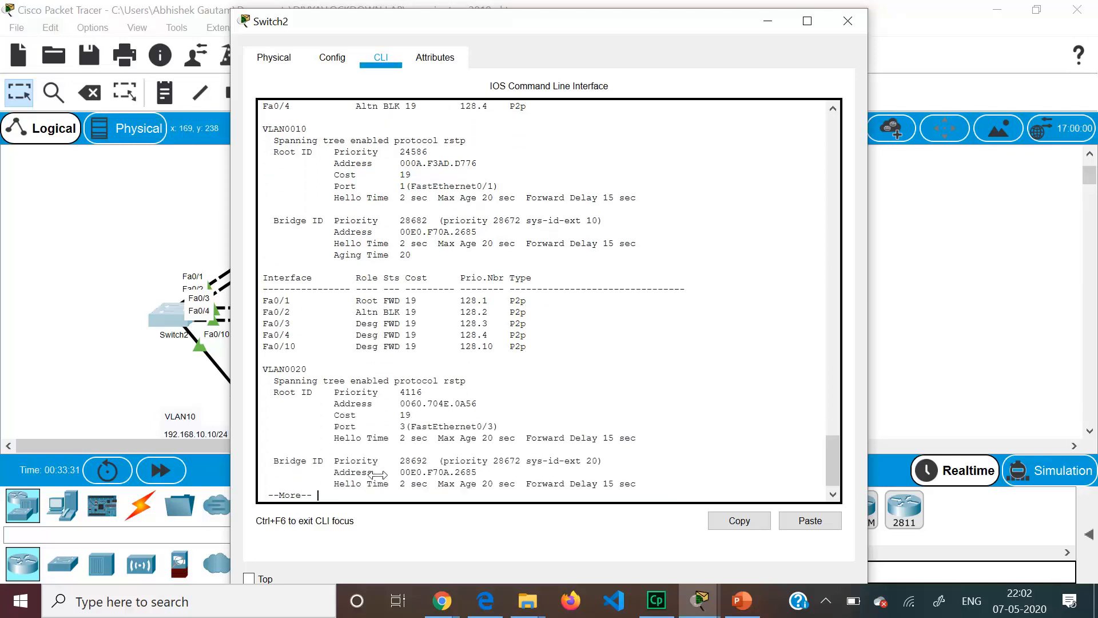
pyautogui.press('Return')
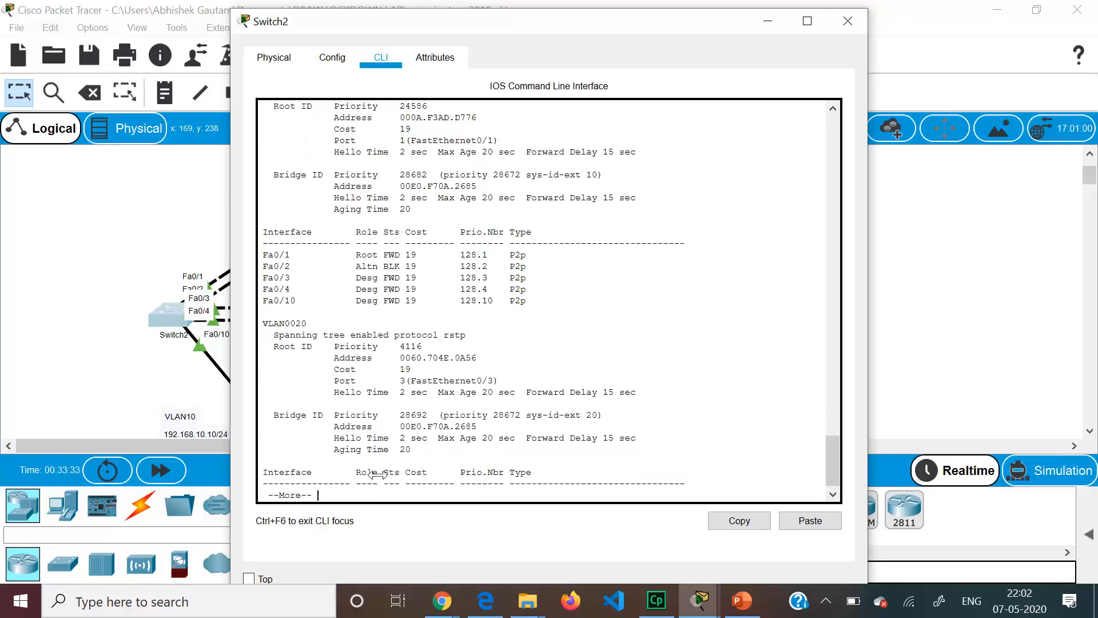
pyautogui.press('Return')
pyautogui.press('Return')
pyautogui.press('Return')
pyautogui.press('Return')
pyautogui.press('Return')
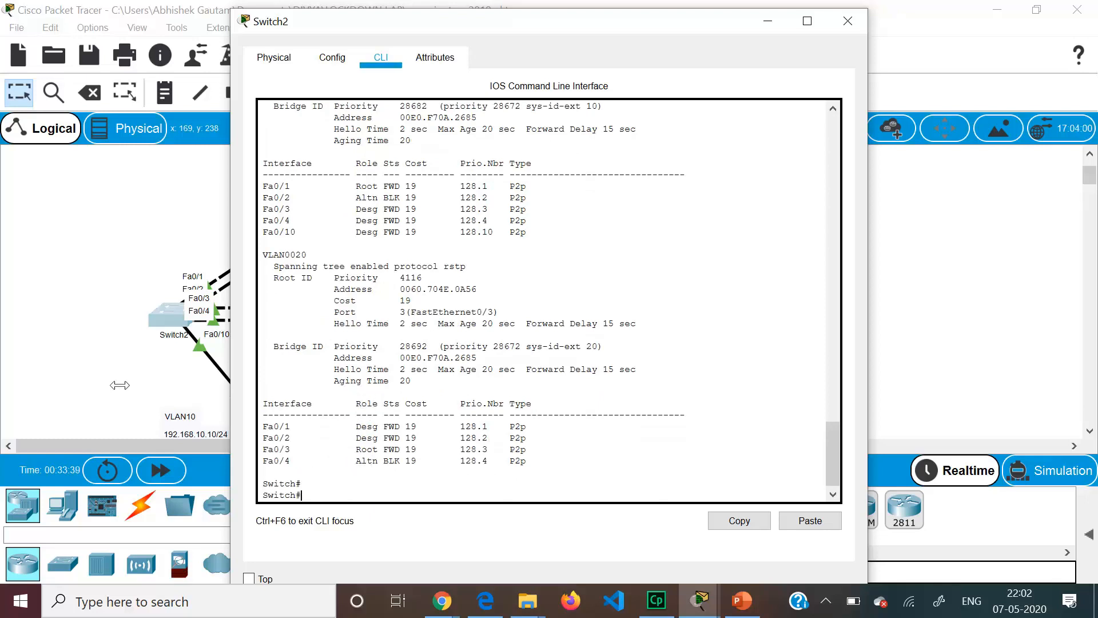
# - Reopen Switch2's output, highlight Fa0/4's designated role in VLAN 10, and close the window
pyautogui.click(95, 355)
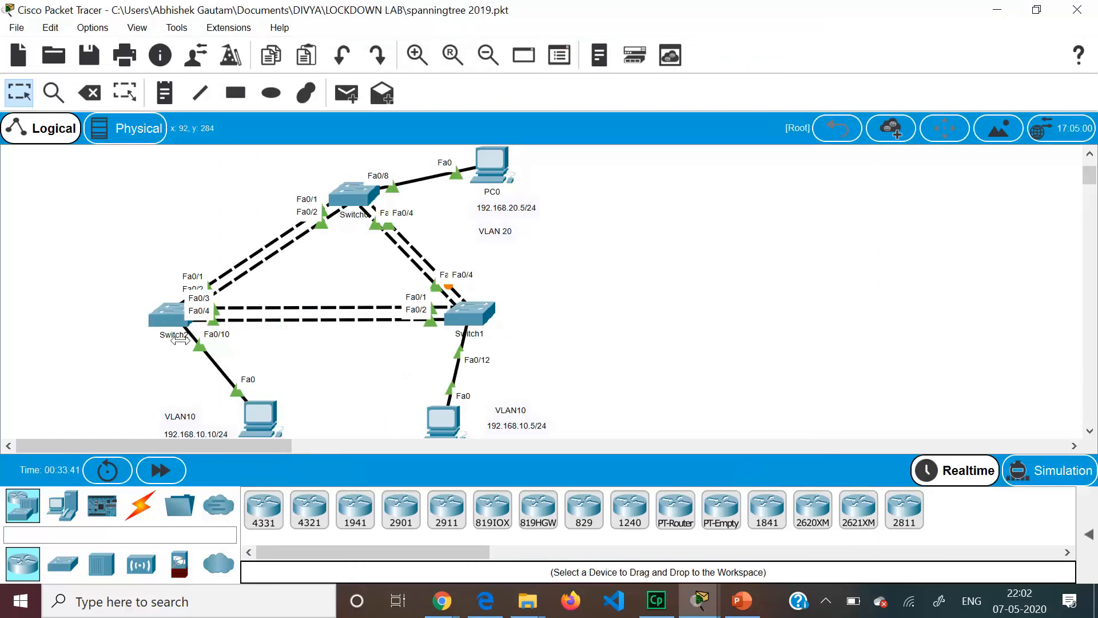
pyautogui.click(171, 315)
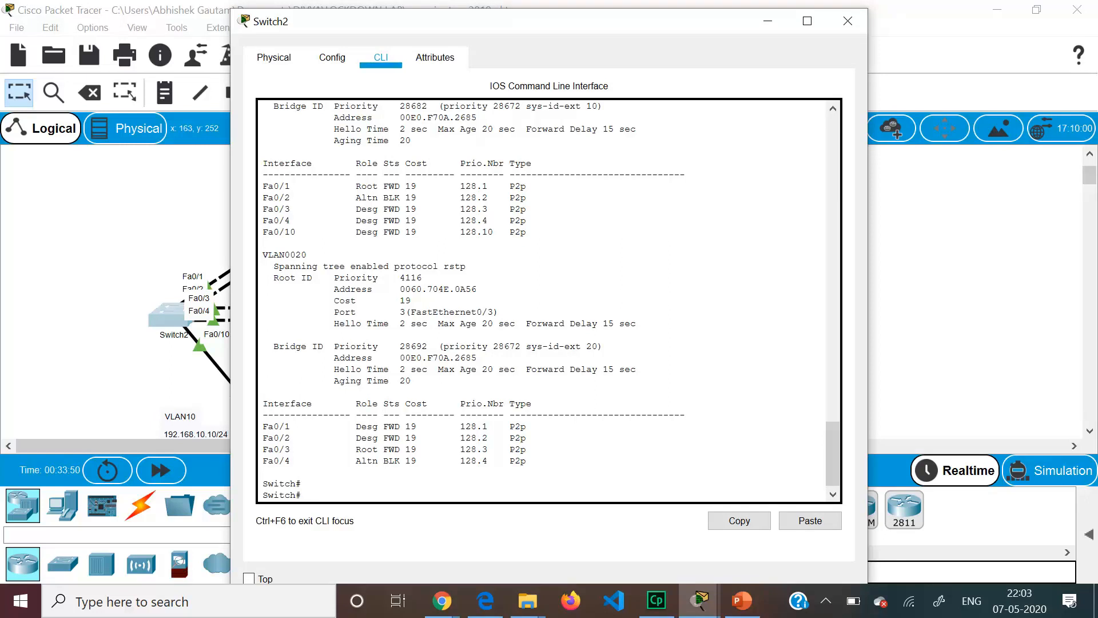
pyautogui.moveTo(278, 220); pyautogui.dragTo(390, 221)
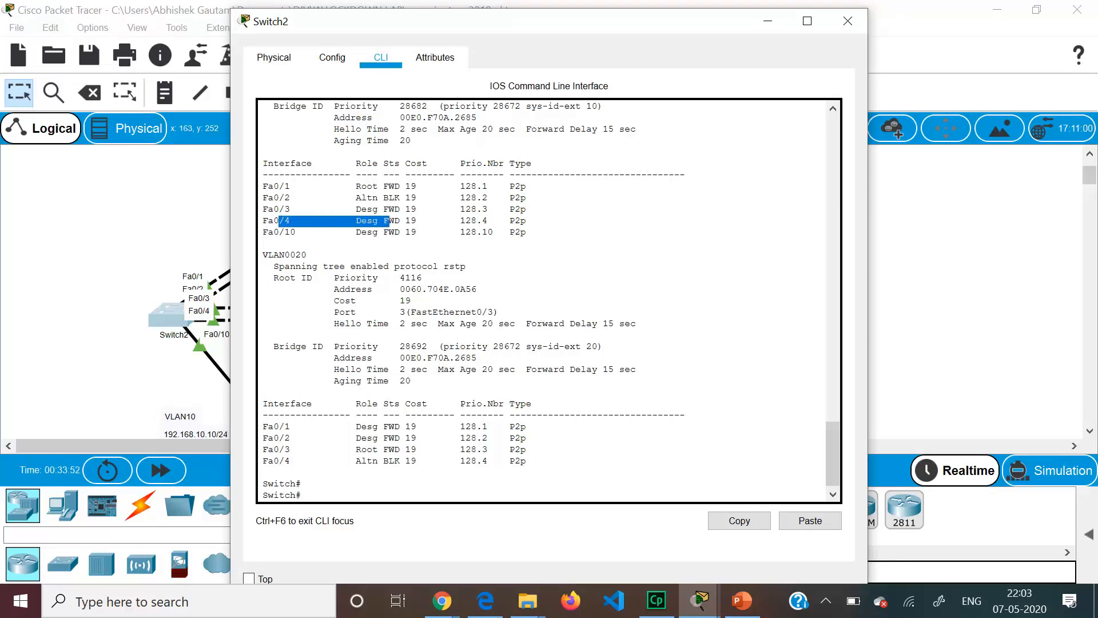
pyautogui.click(848, 21)
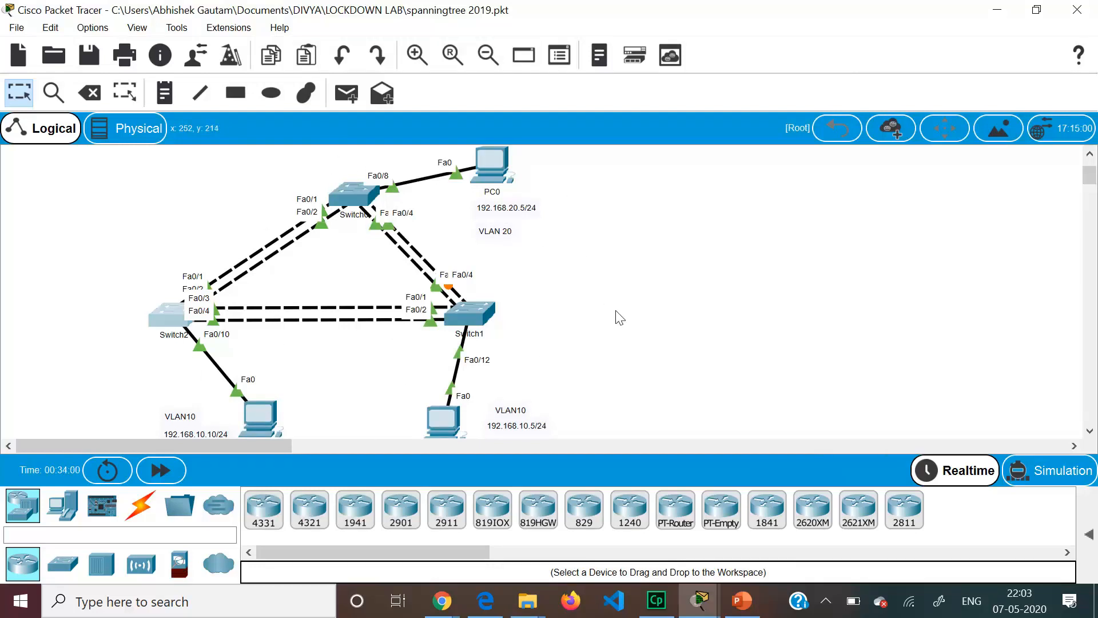
# - Play the spanning-tree deck as a slide show from its final THANK YOU slide (slide 11)
pyautogui.click(742, 600)
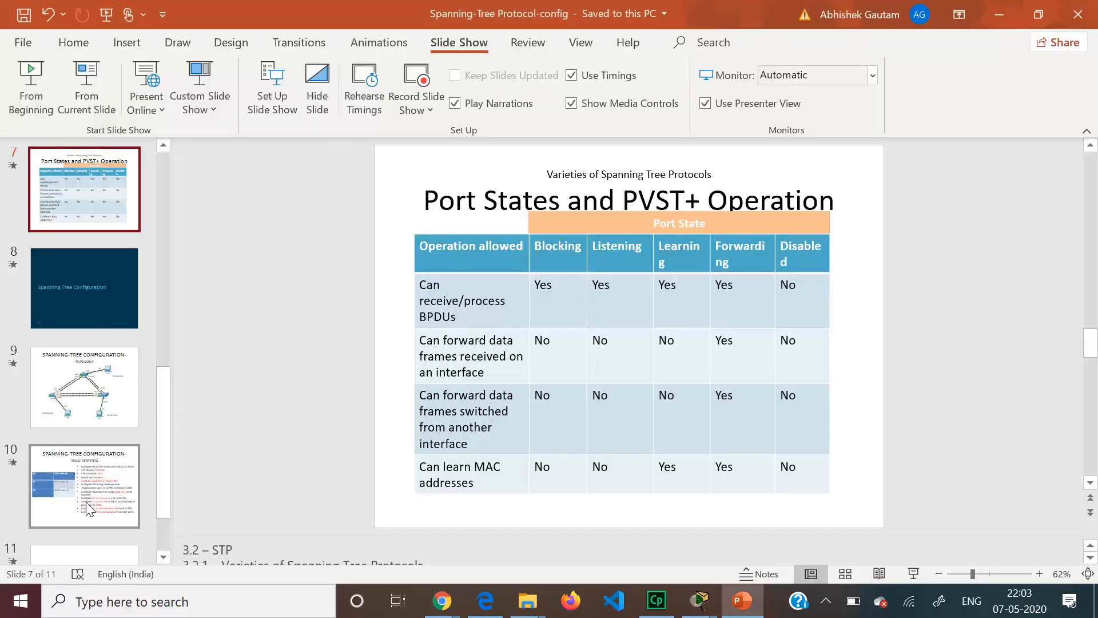
pyautogui.click(105, 396)
pyautogui.press('Down')
pyautogui.press('Down')
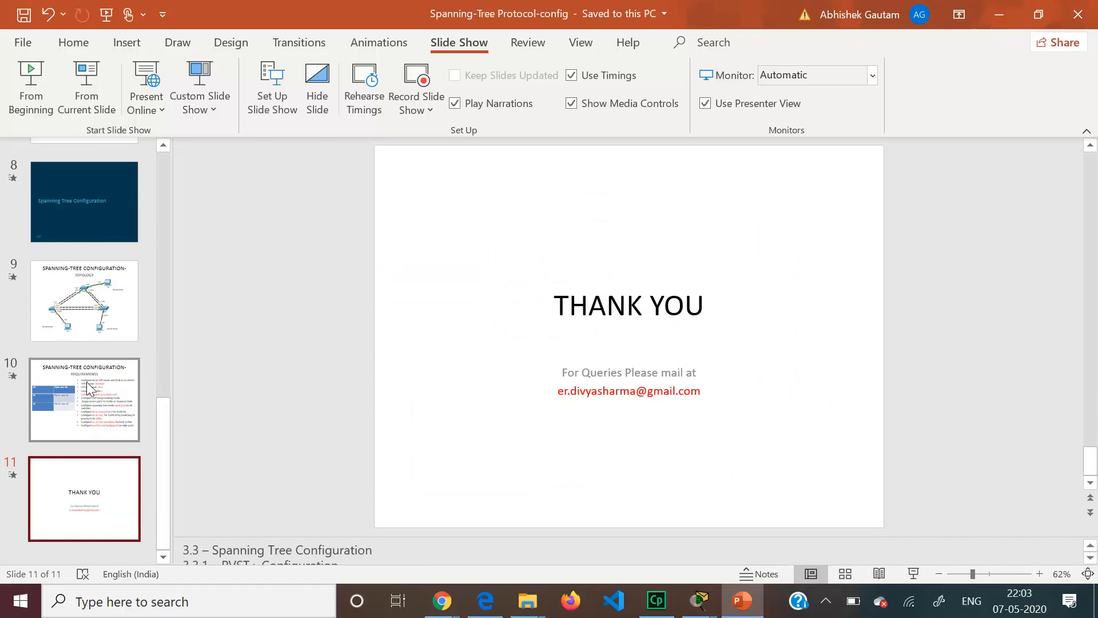
pyautogui.click(94, 91)
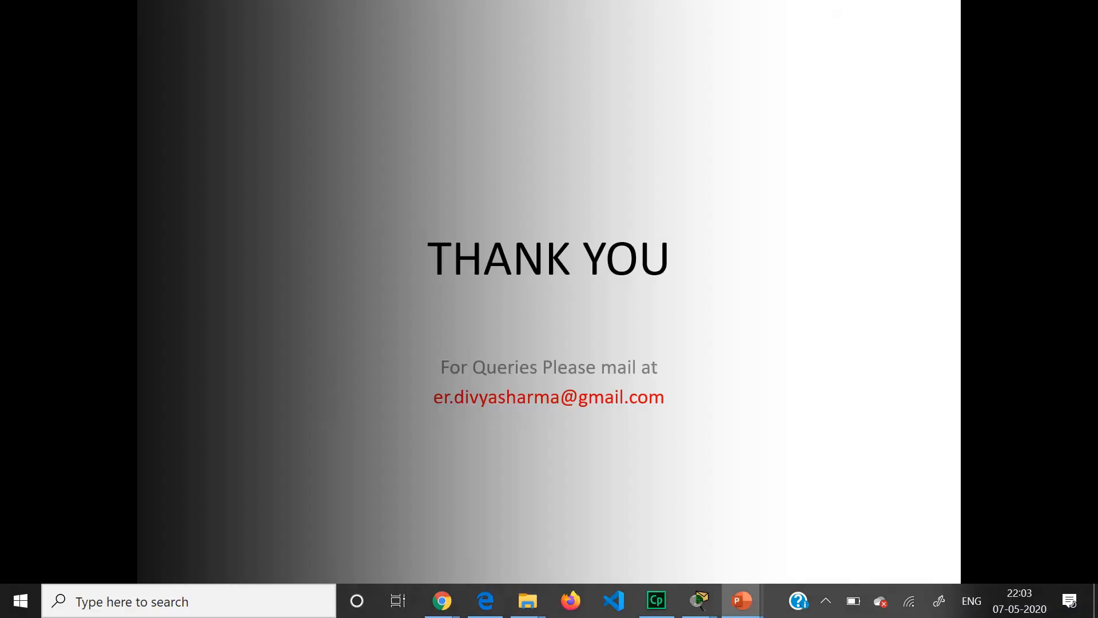